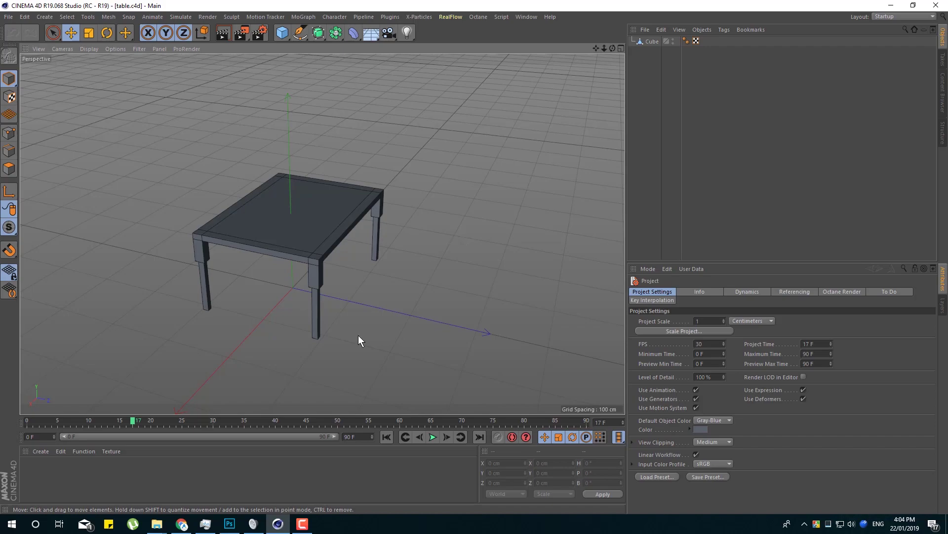
click(182, 523)
click(21, 6)
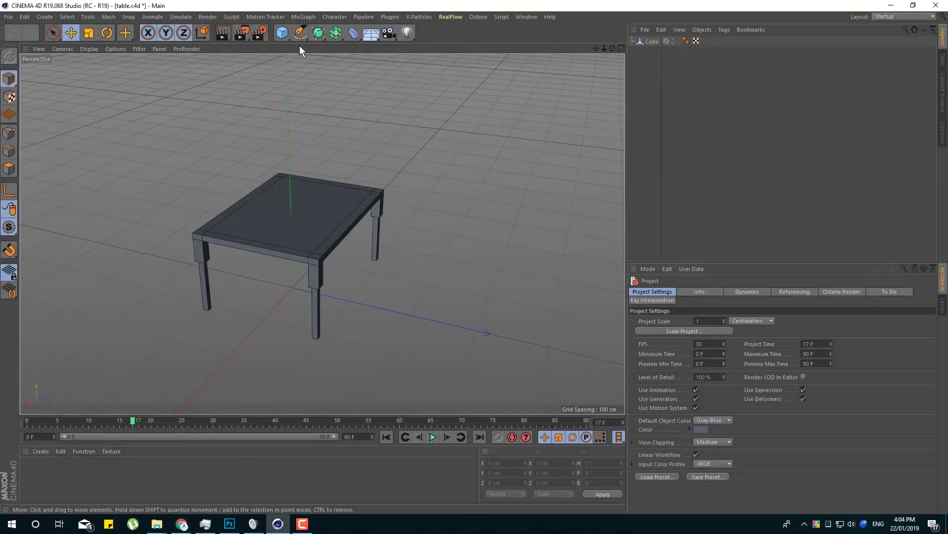
Step: Add a cube beside the table, moved to about 243 cm along Z and flattened to a slab about 7.6 cm thick
click(282, 32)
drag(370, 305, 527, 328)
drag(443, 262, 445, 320)
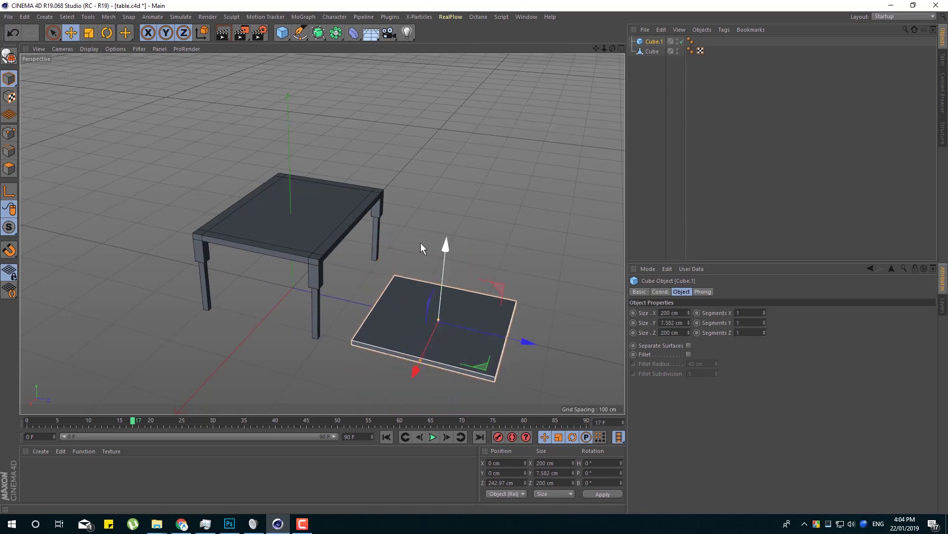
middle_click(387, 254)
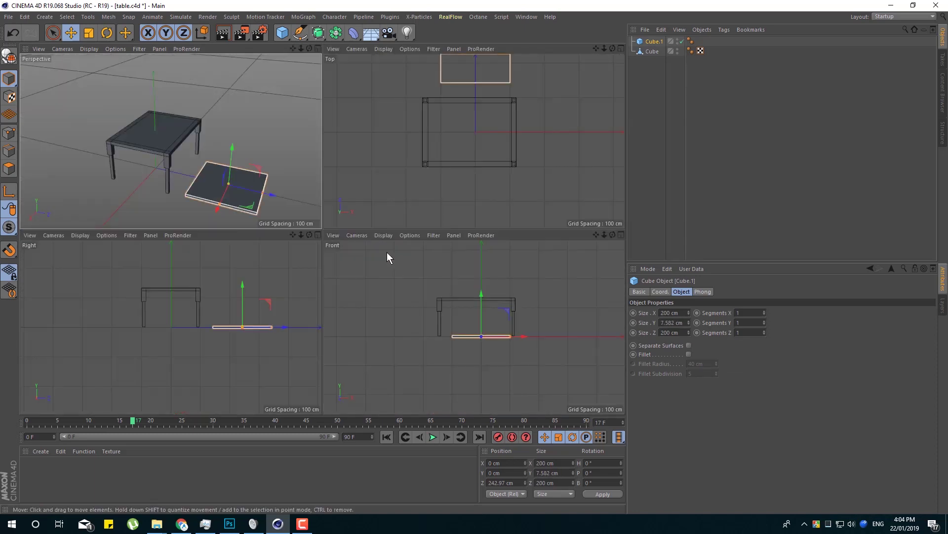
key(super)
text(so)
key(BackSpace)
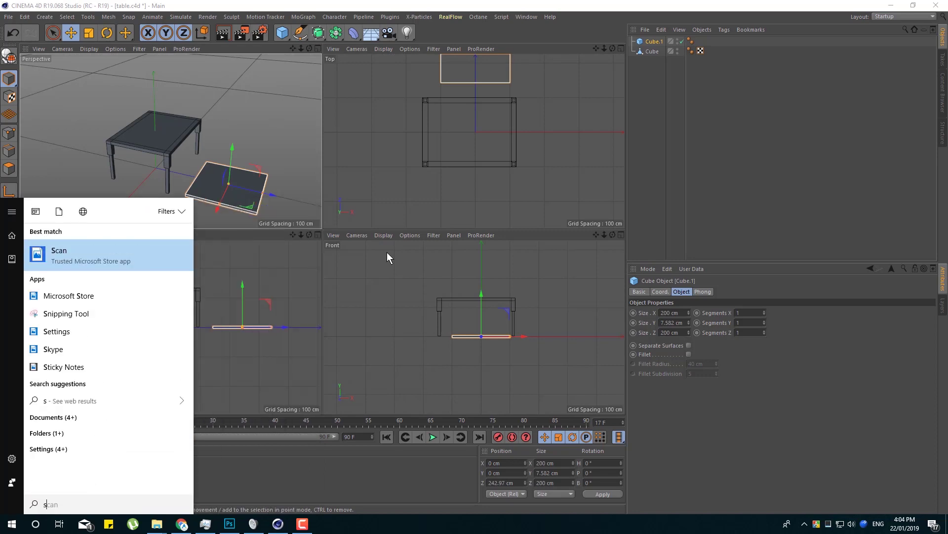
text(o)
key(BackSpace)
text(er)
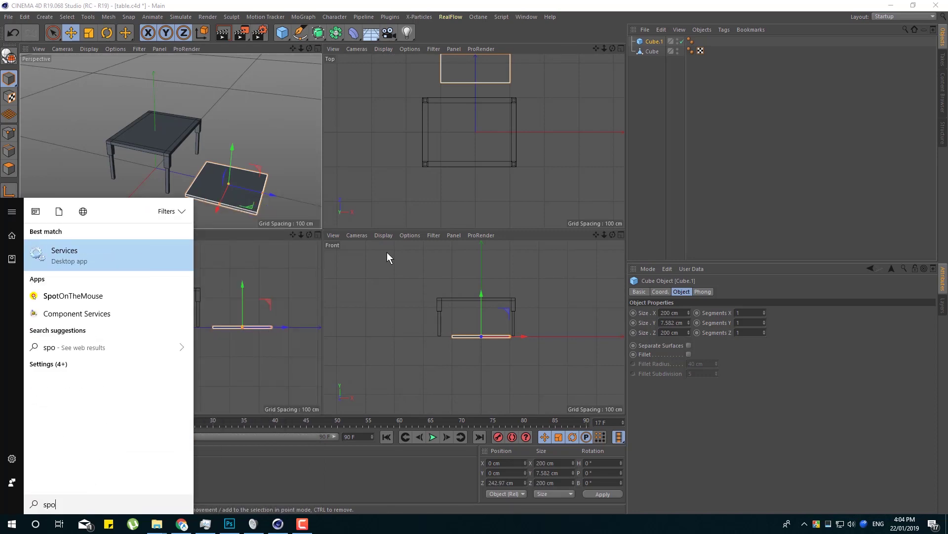
key(Escape)
Step: Launch the SpotOnTheMouse utility, and minimize both its window and the Services window
key(super)
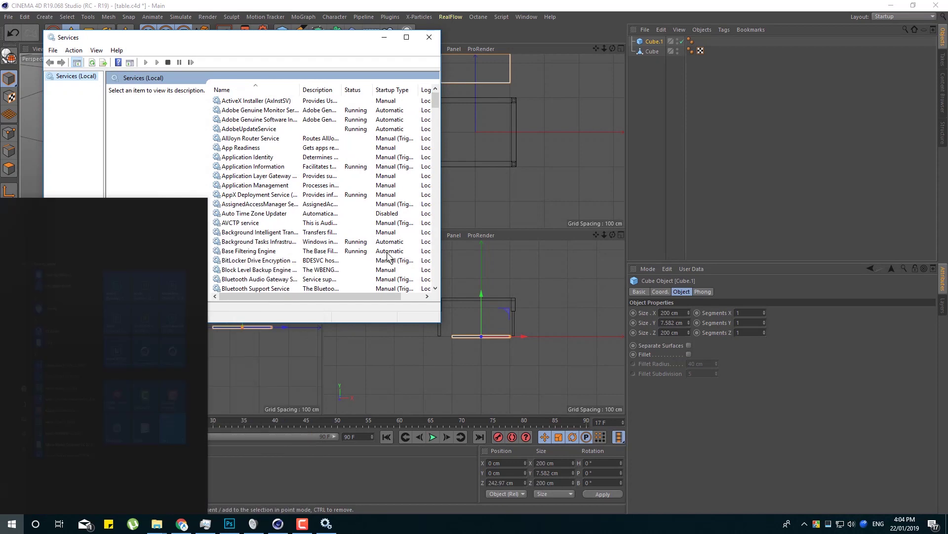
text(spo)
key(Down)
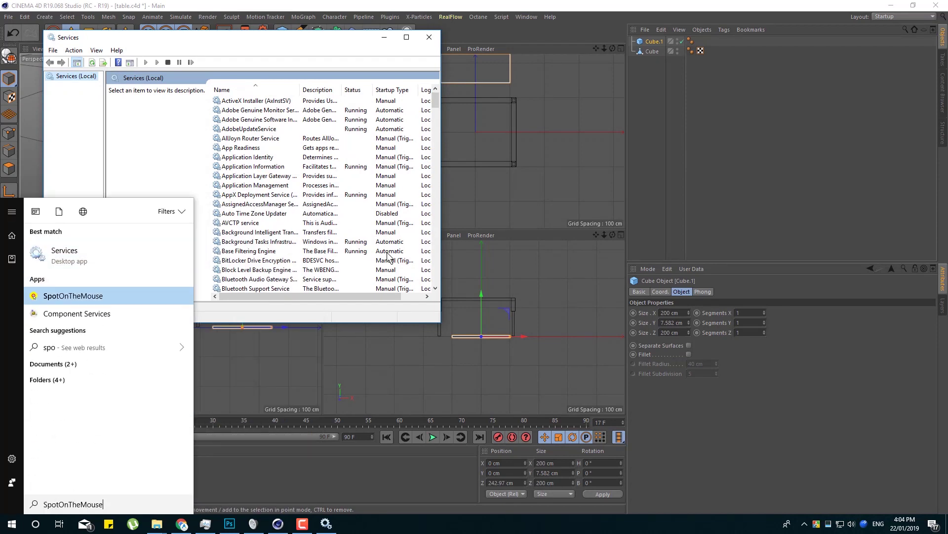
key(Return)
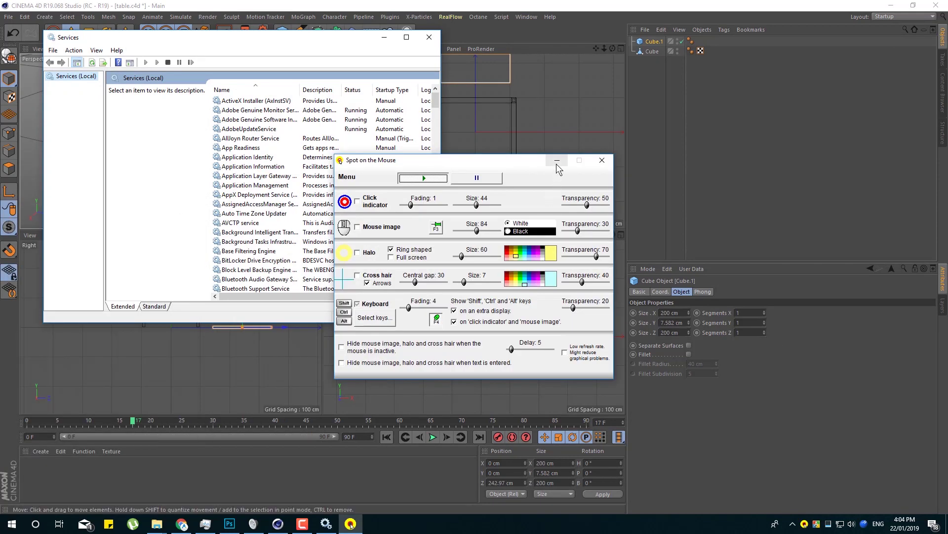
click(557, 161)
click(385, 38)
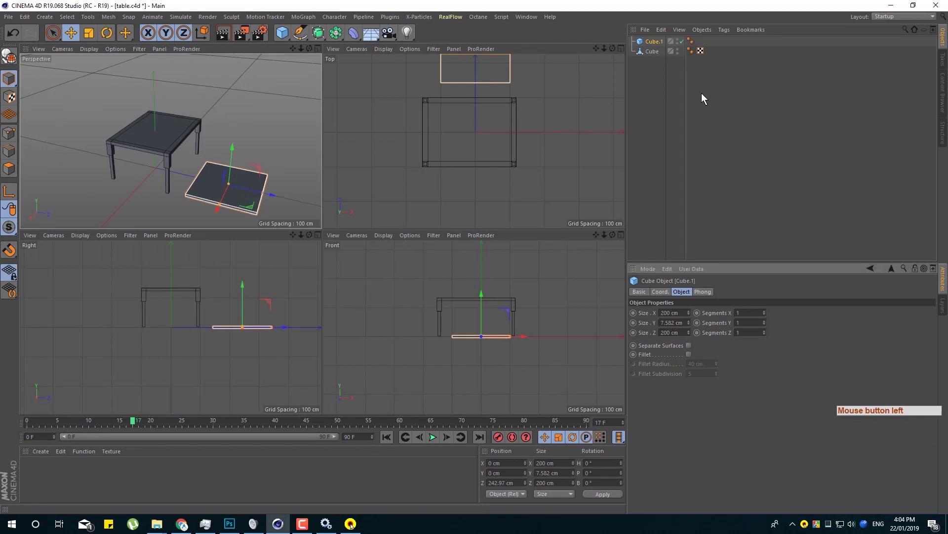
Step: In the top view, shrink the slab to about 76 by 74 cm and place it at about X -19 cm, Z 190 cm
middle_click(457, 104)
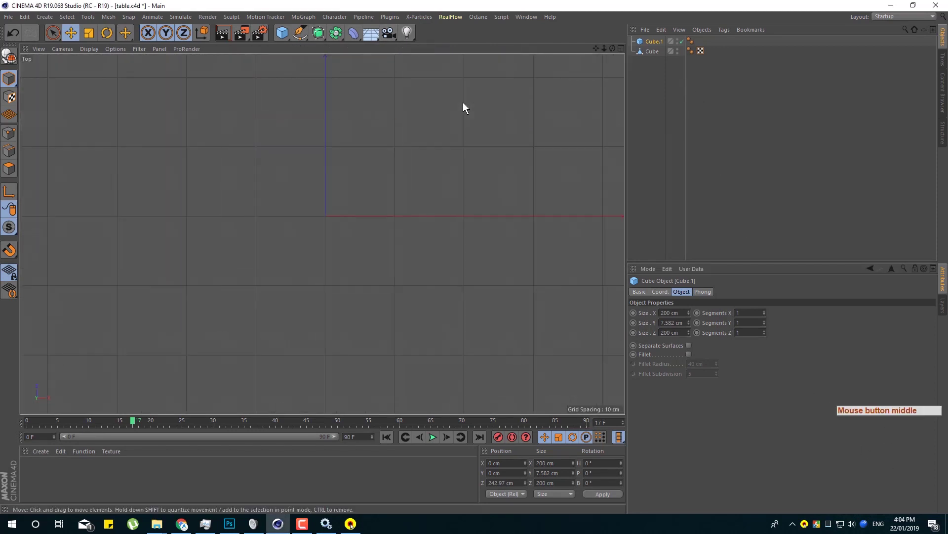
alt+middle_drag(380, 133, 398, 229)
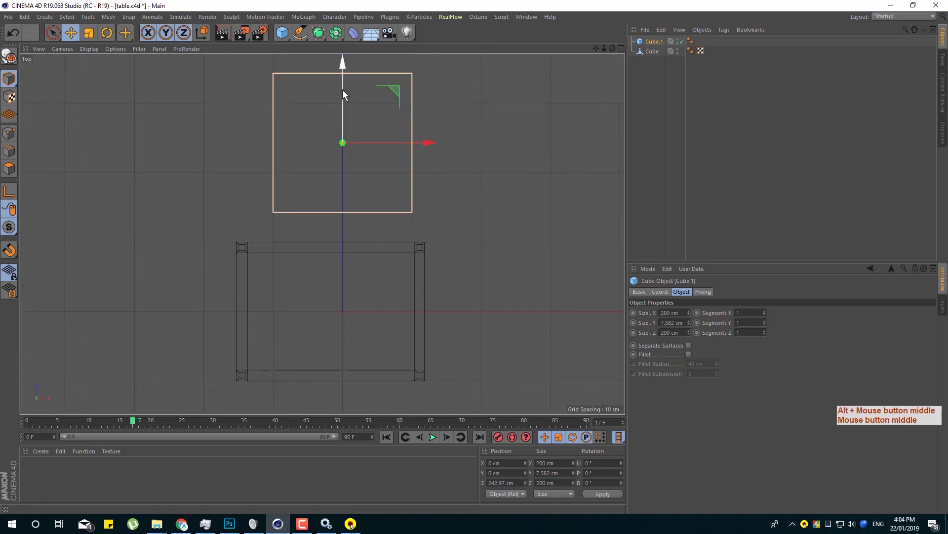
drag(343, 73, 345, 118)
mouse_move(412, 143)
mouse_down()
mouse_move(366, 147)
mouse_move(423, 140)
mouse_move(409, 142)
mouse_up()
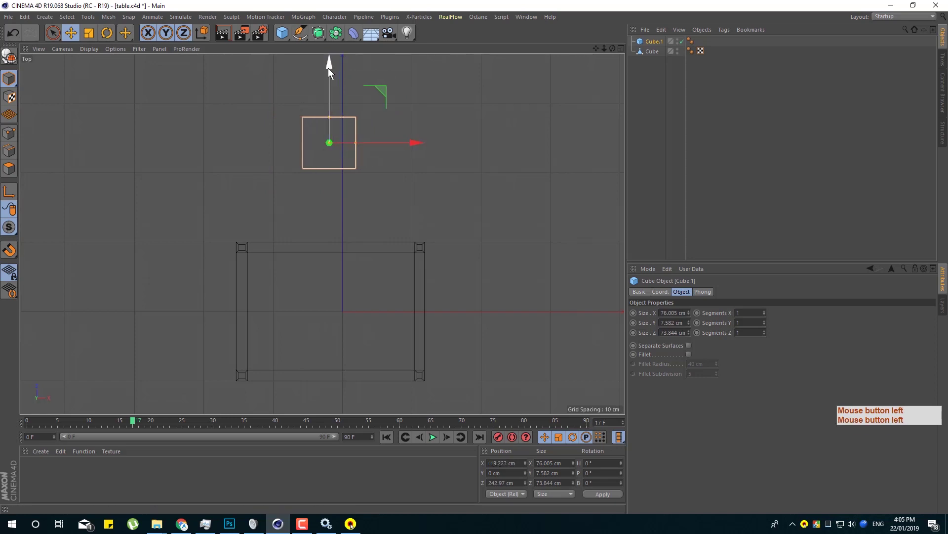
drag(329, 64, 324, 99)
middle_click(420, 144)
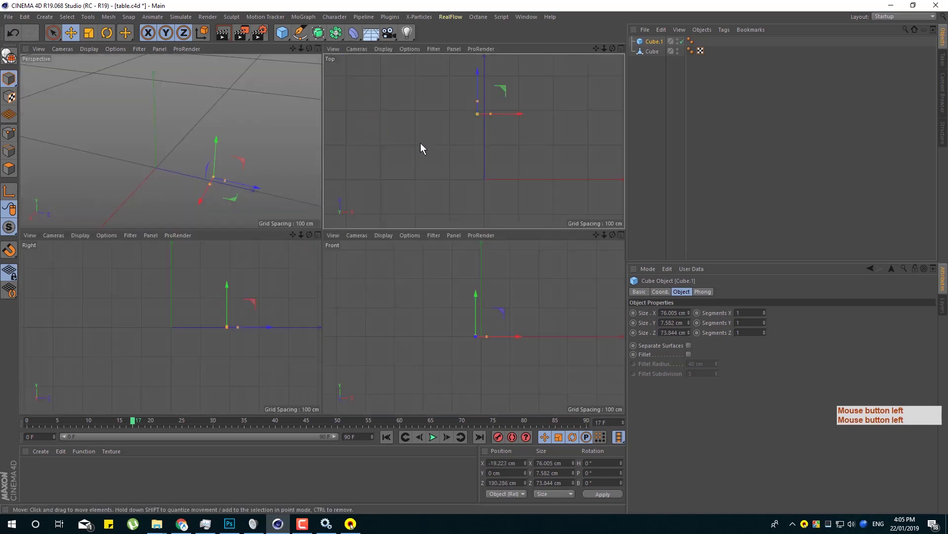
Step: Lengthen the slab to about 87 cm along Z and position it at about Y 82 cm, Z 213 cm, below tabletop height
middle_click(201, 131)
drag(415, 241, 412, 316)
drag(496, 228, 527, 226)
mouse_move(440, 230)
alt+mouse_down()
mouse_move(442, 300)
mouse_move(461, 246)
mouse_move(431, 241)
alt+mouse_up()
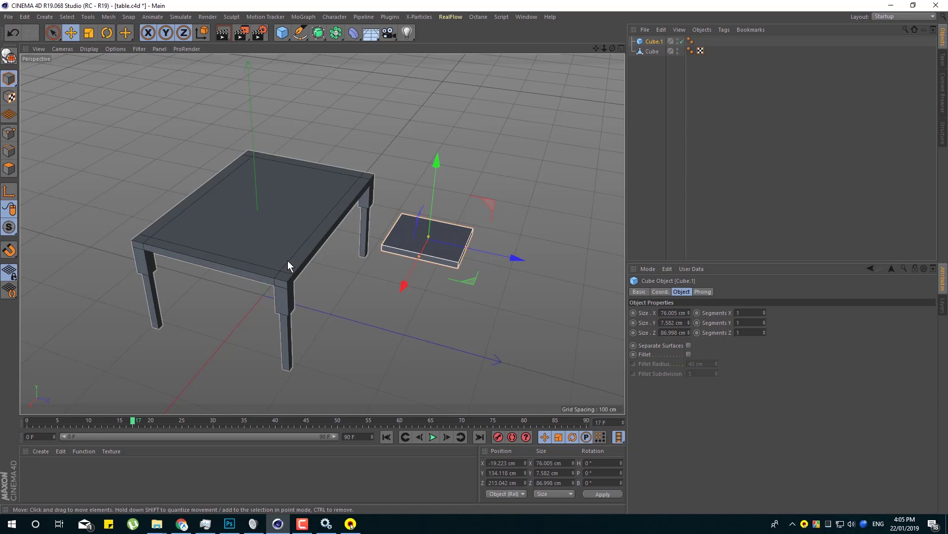
mouse_move(428, 301)
alt+mouse_down()
mouse_move(435, 274)
mouse_move(431, 300)
alt+mouse_up()
drag(415, 157, 428, 207)
alt+drag(385, 357, 414, 343)
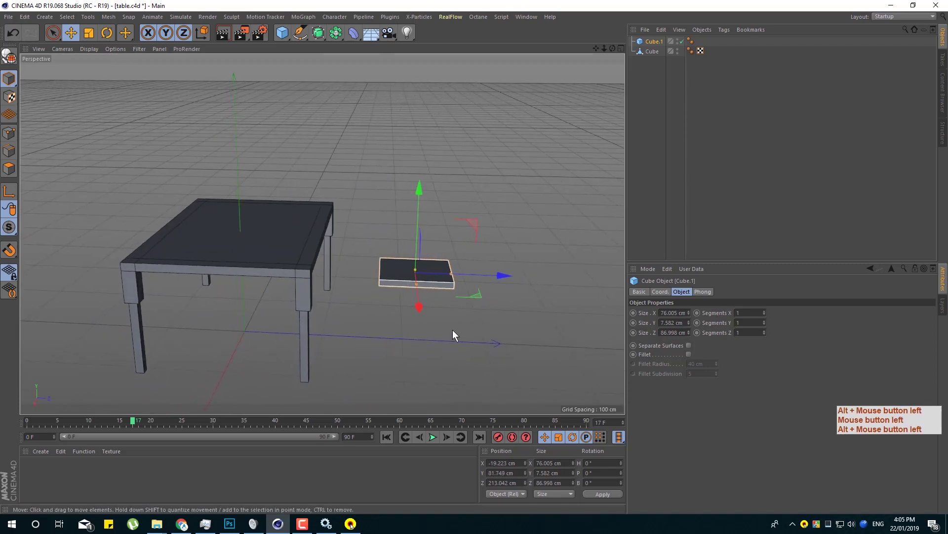
Step: Convert the slab to an editable polygon object and add a symmetrical pair of loop cuts at about 17.5% offset
click(8, 58)
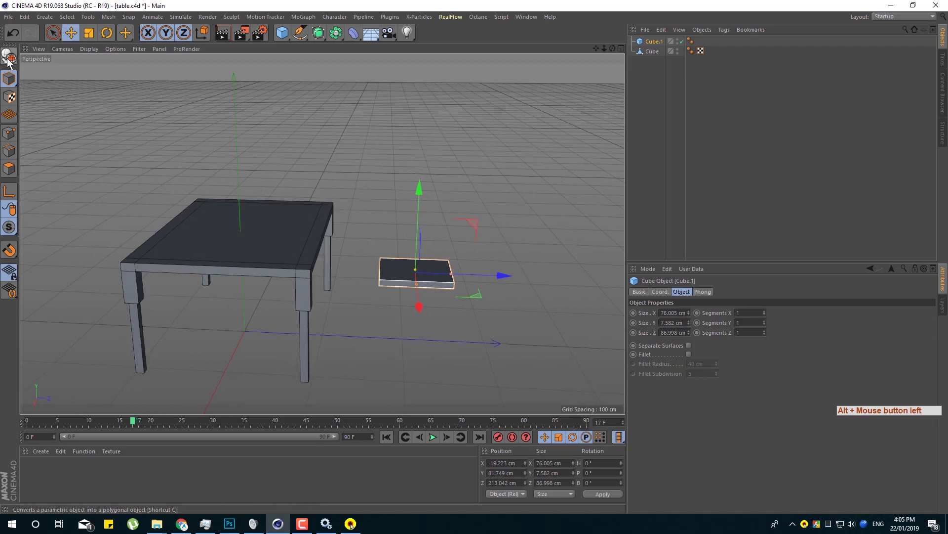
alt+drag(545, 327, 419, 345)
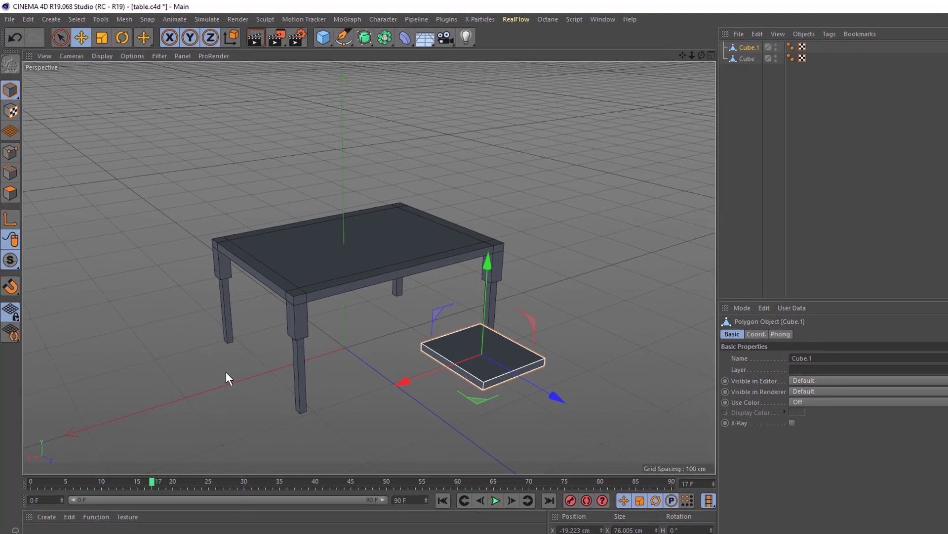
key(k)
key(k)
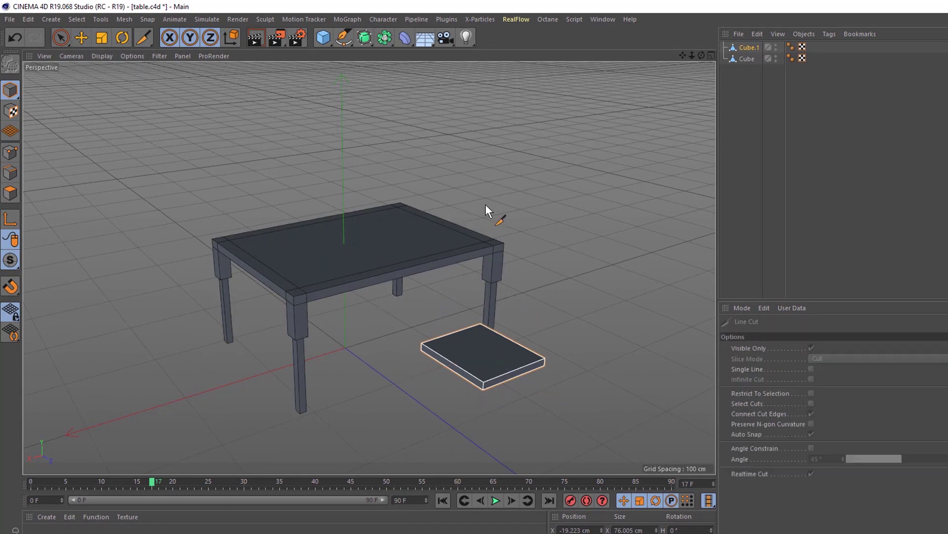
key(k)
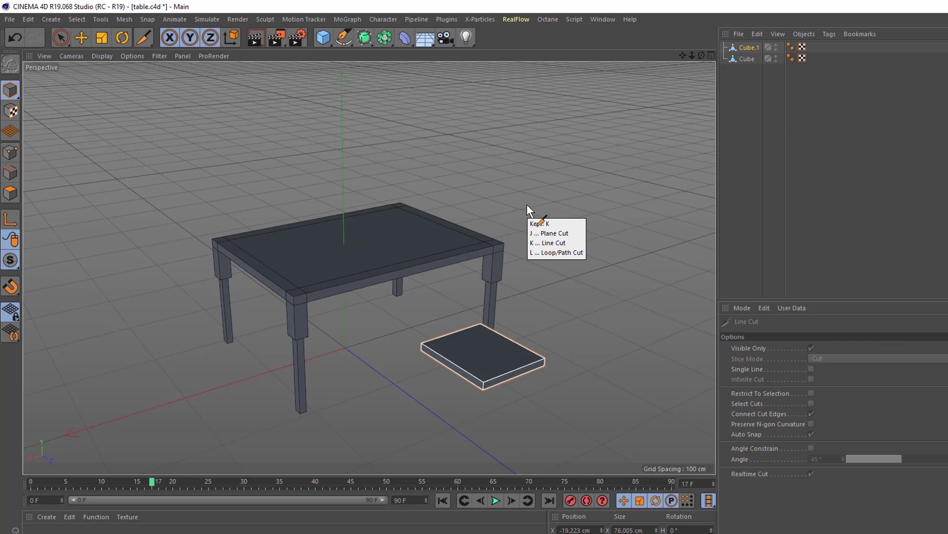
key(l)
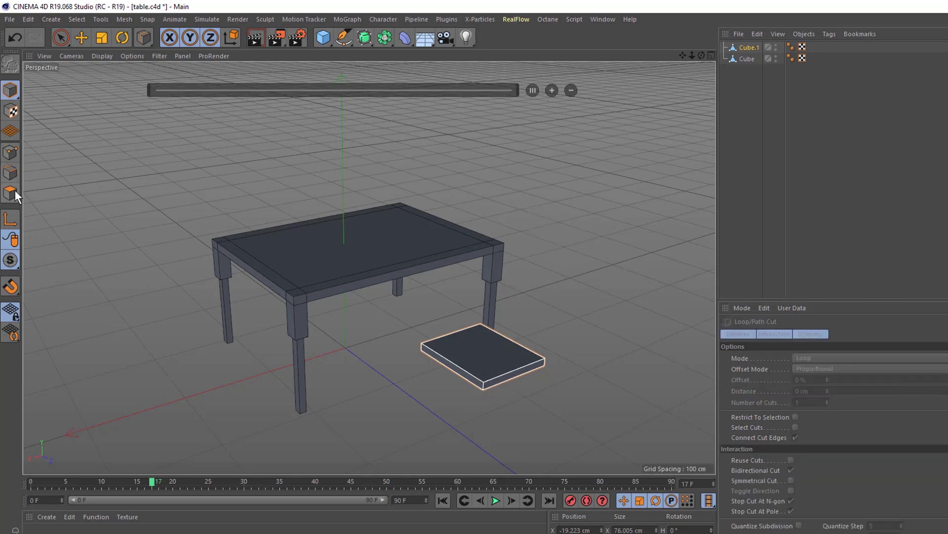
click(10, 173)
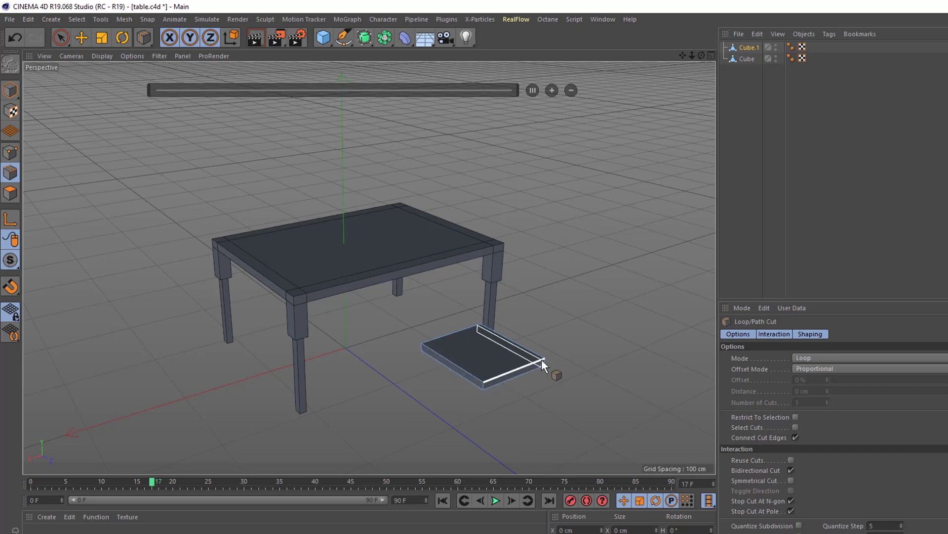
click(792, 480)
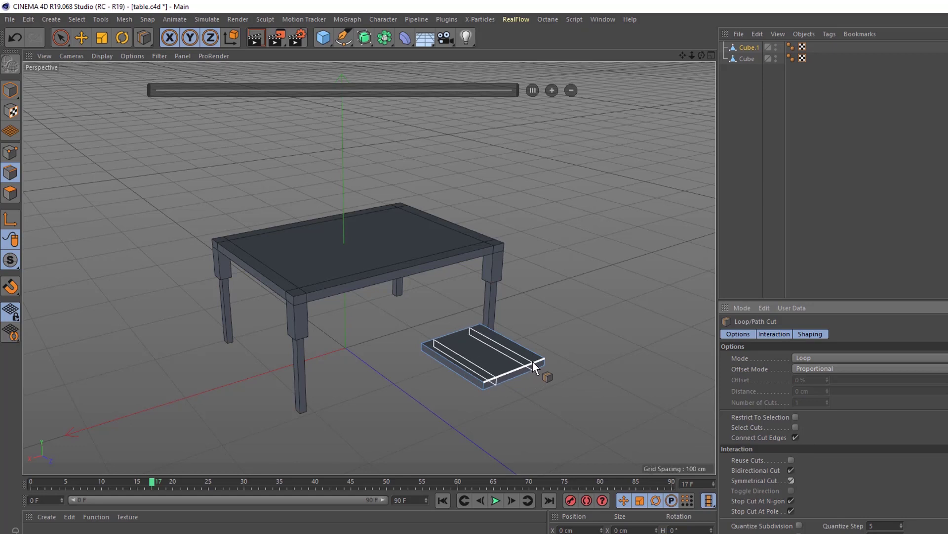
click(532, 361)
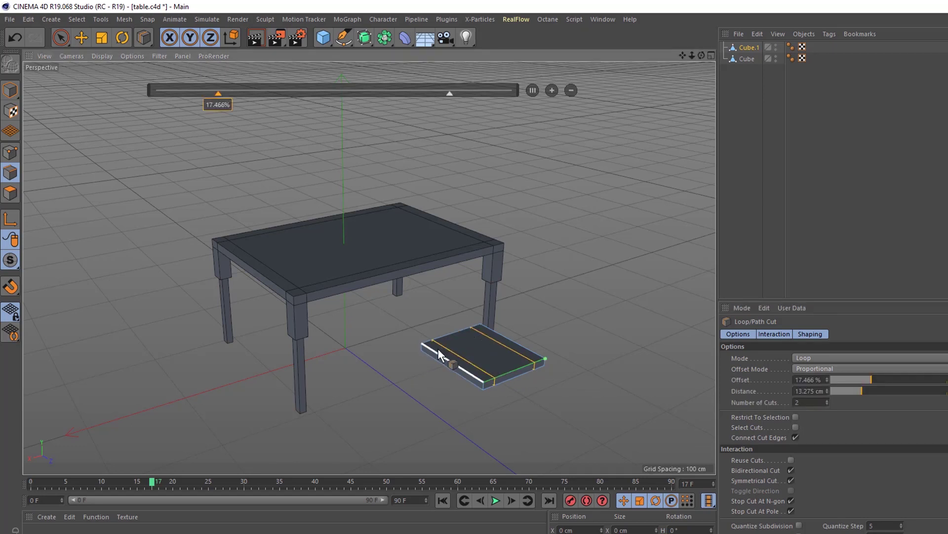
Step: Add a second symmetrical pair of loop cuts across the slab in the other direction, at about 15.2% offset
click(803, 143)
click(747, 47)
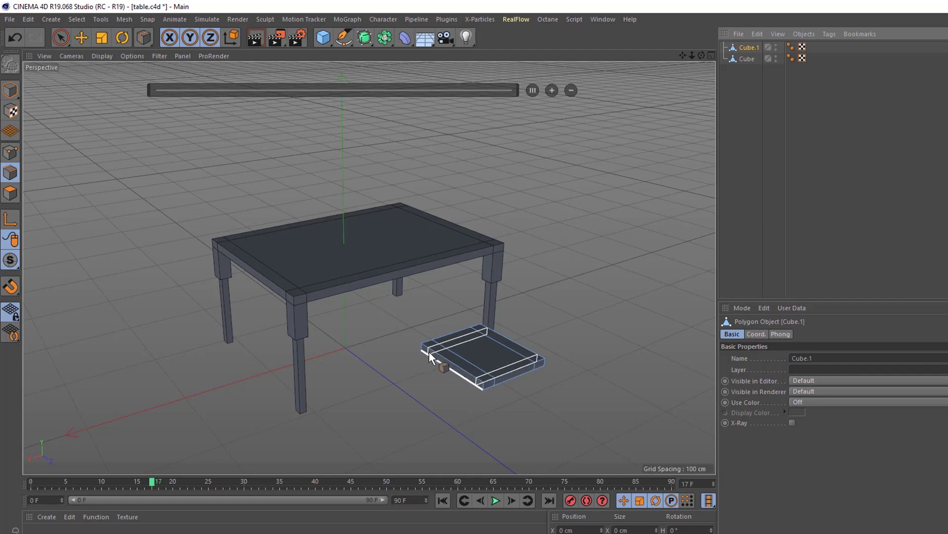
scroll(429, 352, up, 3)
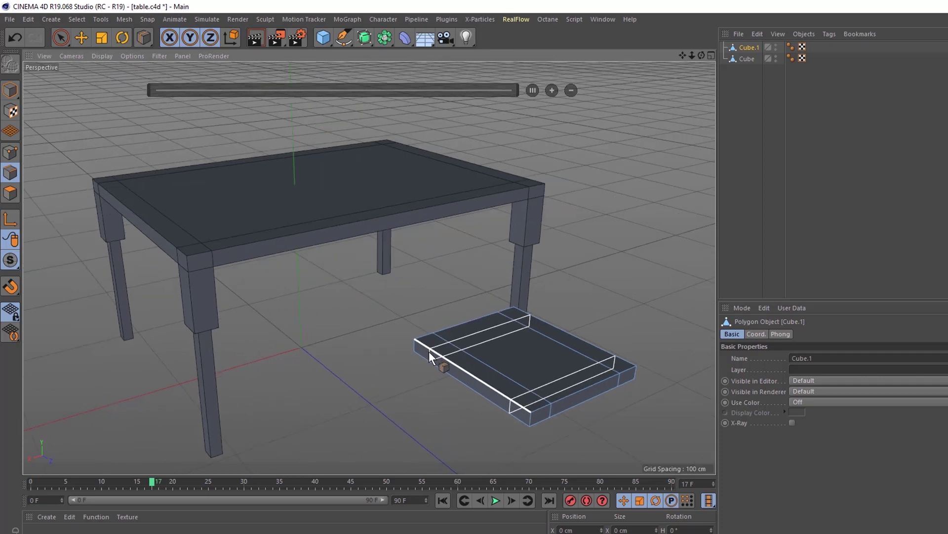
click(430, 354)
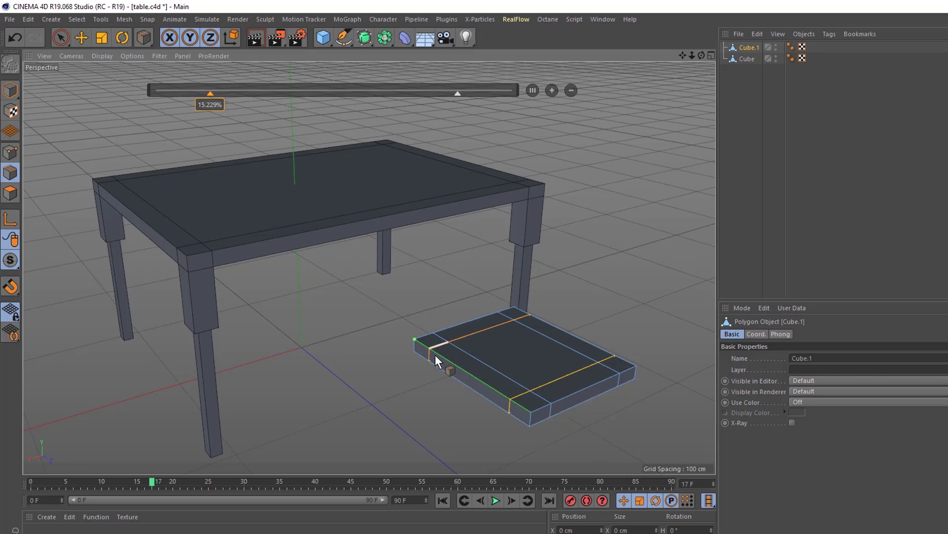
Step: Select the four corner polygons on the underside of the slab
click(11, 195)
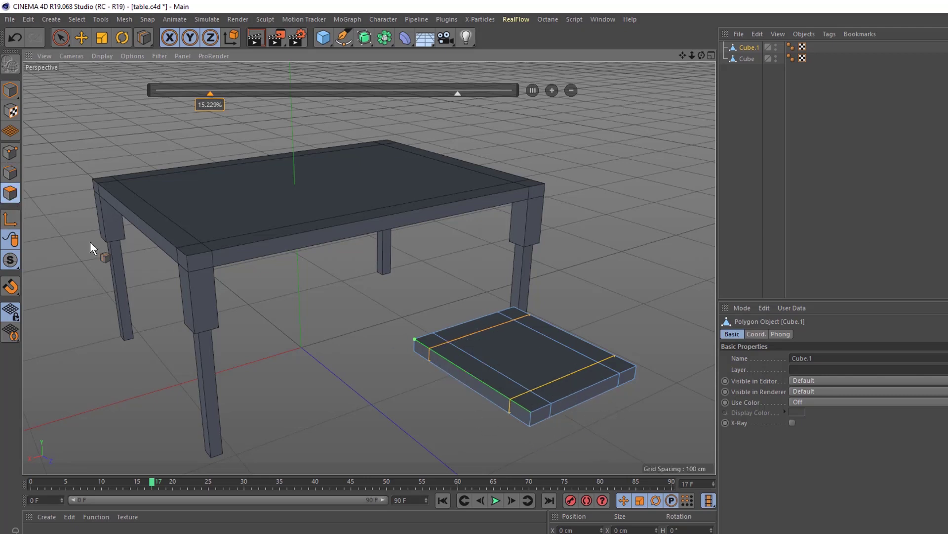
mouse_move(487, 390)
alt+mouse_down()
mouse_move(425, 435)
mouse_move(485, 396)
mouse_move(472, 357)
mouse_move(384, 413)
alt+mouse_up()
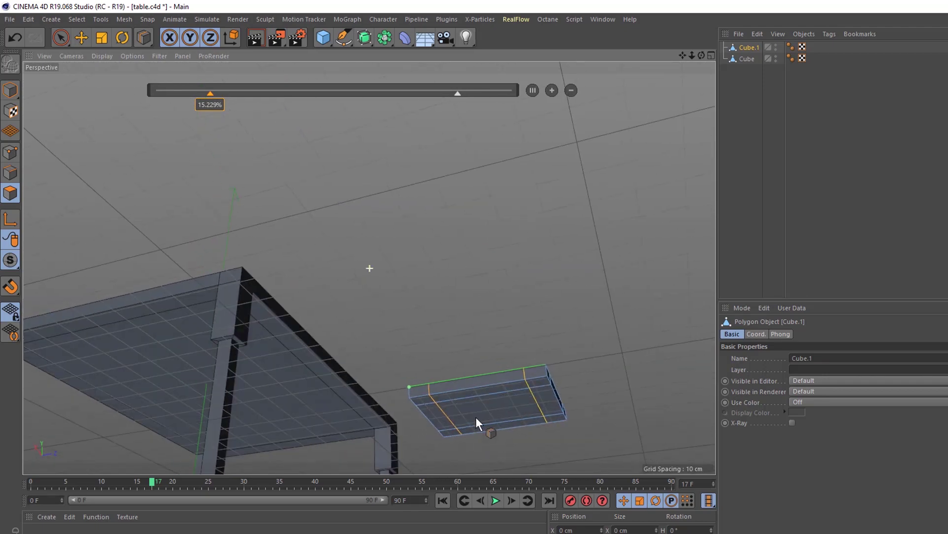
alt+drag(478, 424, 321, 187)
click(60, 37)
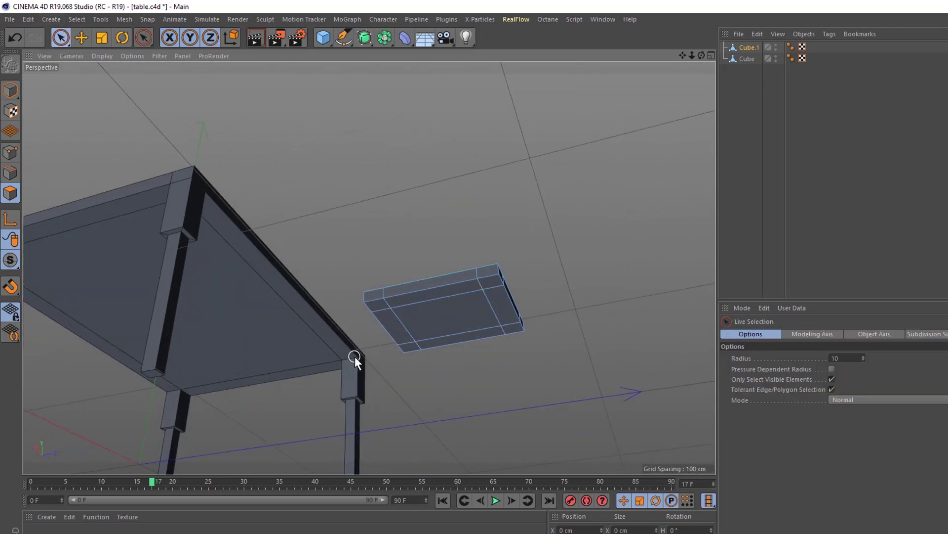
scroll(354, 356, up, 5)
scroll(386, 286, up, 2)
click(389, 281)
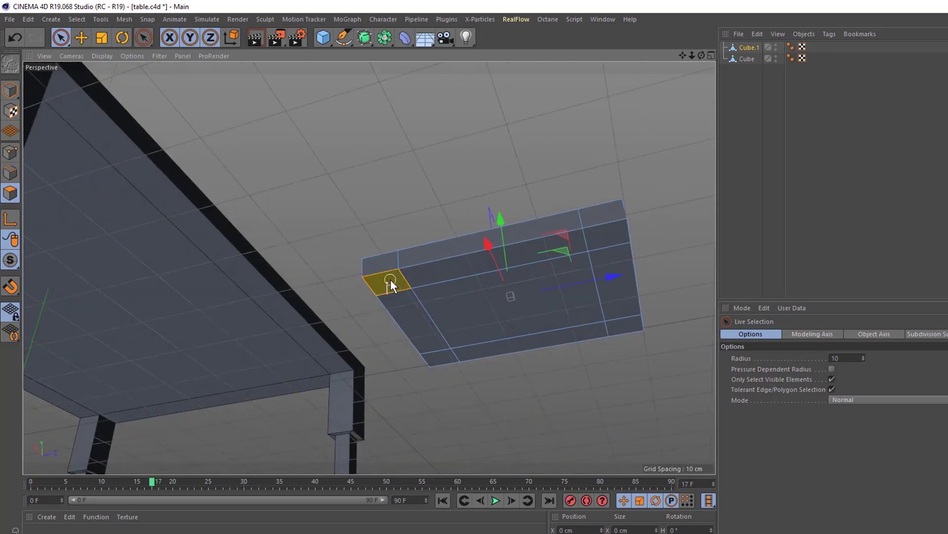
shift+click(609, 237)
shift+click(625, 328)
shift+click(437, 363)
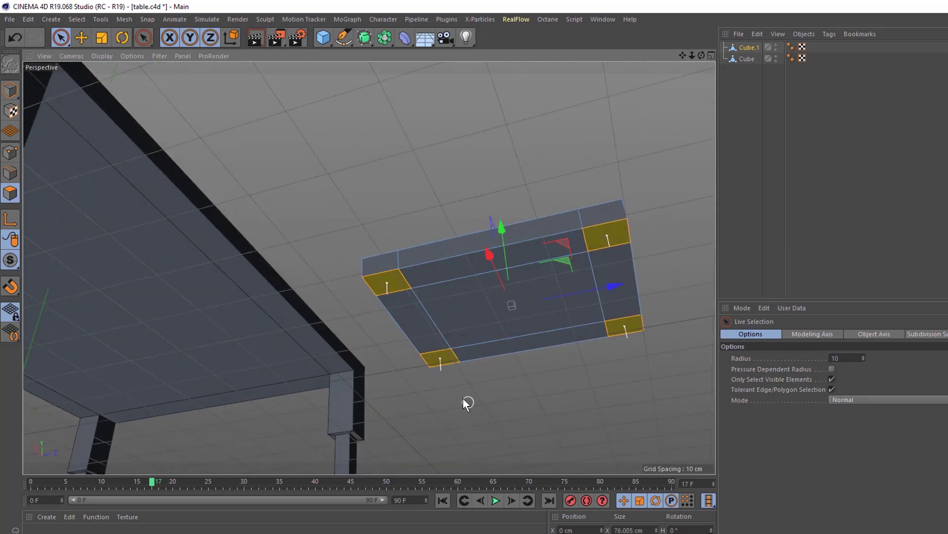
Step: Extrude the four selected corner polygons downward about 74.6 cm to form the chair's legs
scroll(463, 395, down, 6)
alt+drag(465, 390, 491, 417)
key(d)
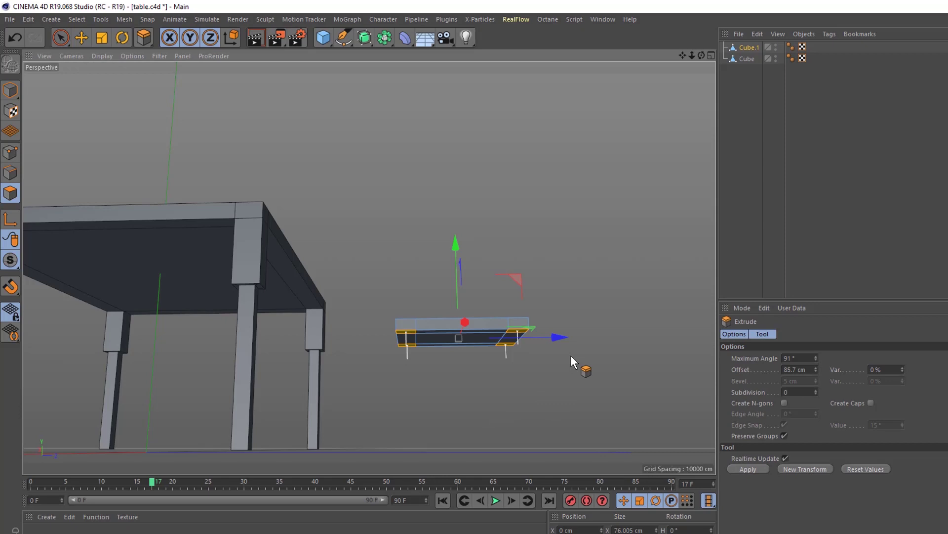
drag(571, 354, 643, 354)
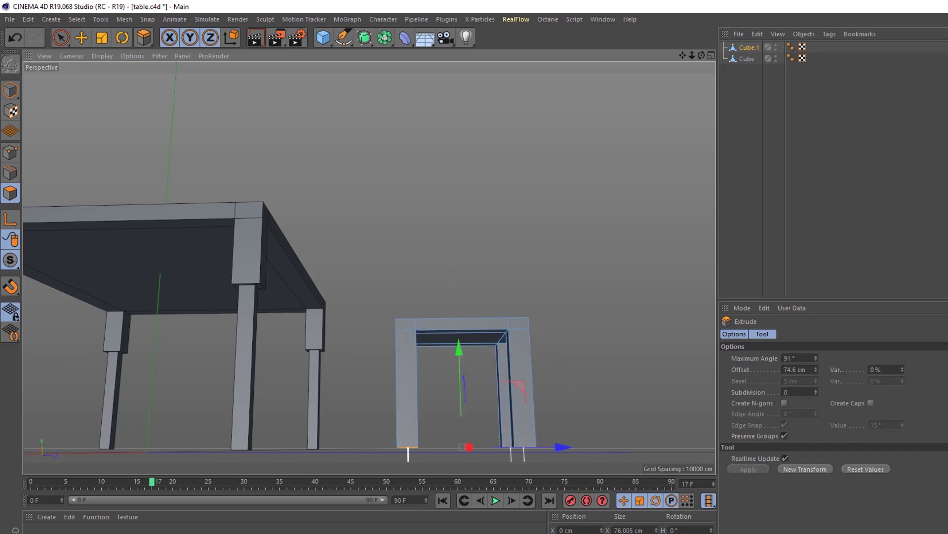
Step: Adjust the leg extrusion to about 76.4 cm in the front view, lining the feet up with the table's legs
middle_click(171, 307)
middle_click(514, 331)
scroll(392, 245, up, 4)
drag(471, 310, 496, 309)
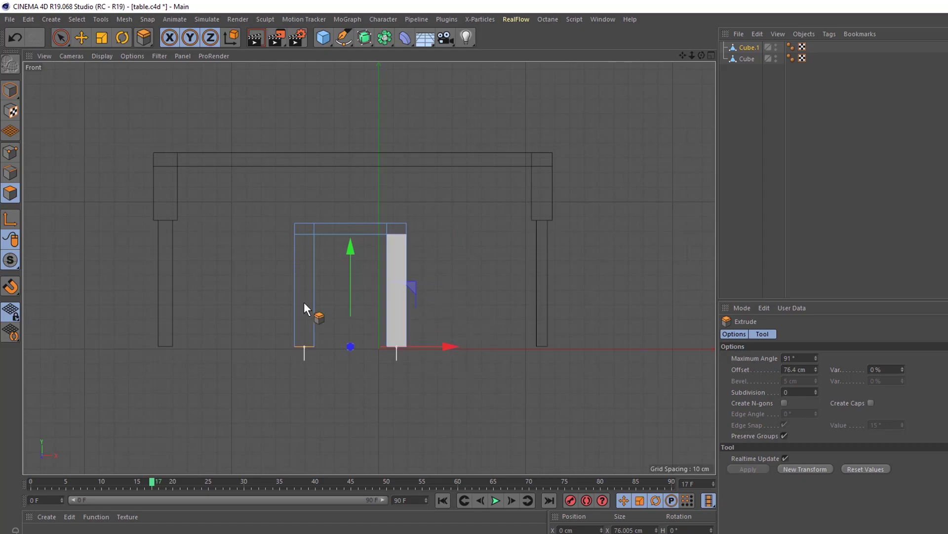
middle_click(339, 280)
middle_click(186, 211)
alt+drag(337, 396, 297, 438)
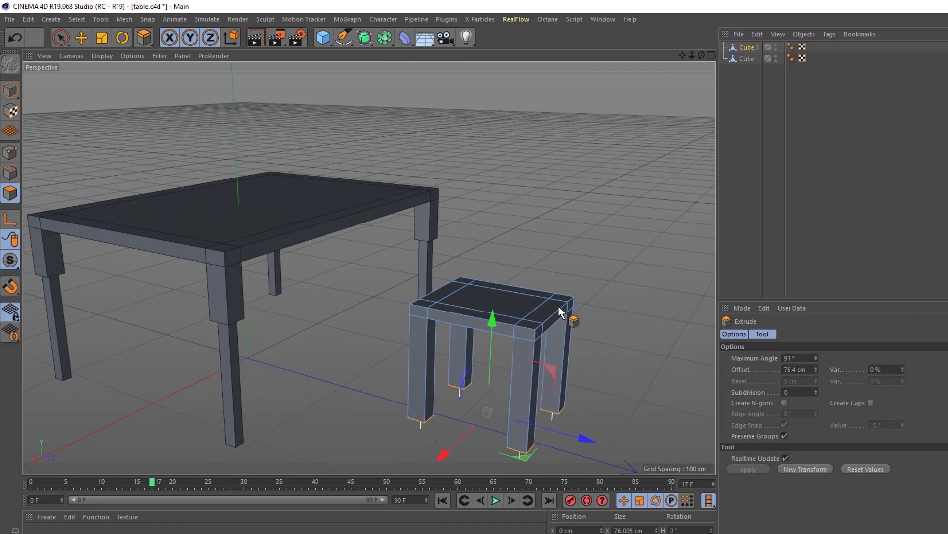
Step: Undo the full-length leg extrusion and extrude the four corner polygons a short distance downward as thick upper leg blocks
alt+drag(442, 412, 604, 417)
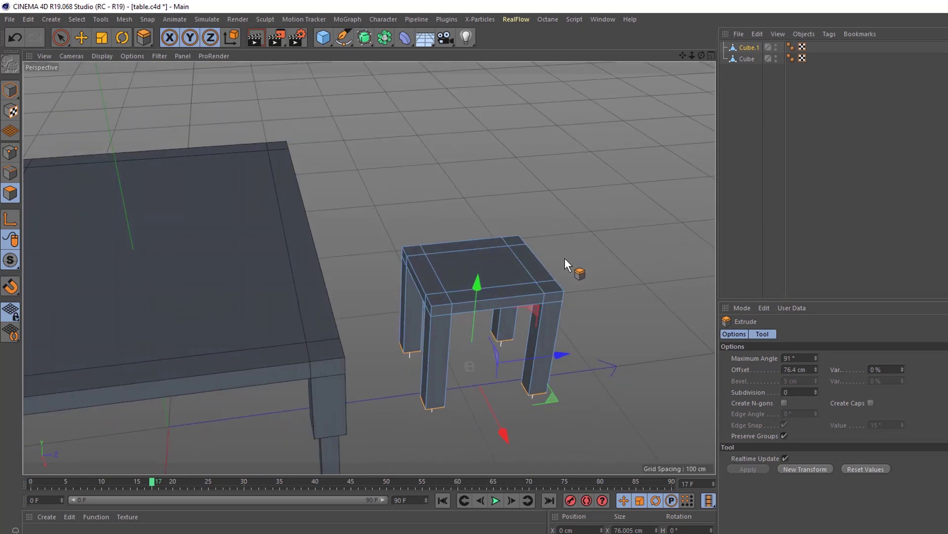
alt+drag(559, 440, 546, 413)
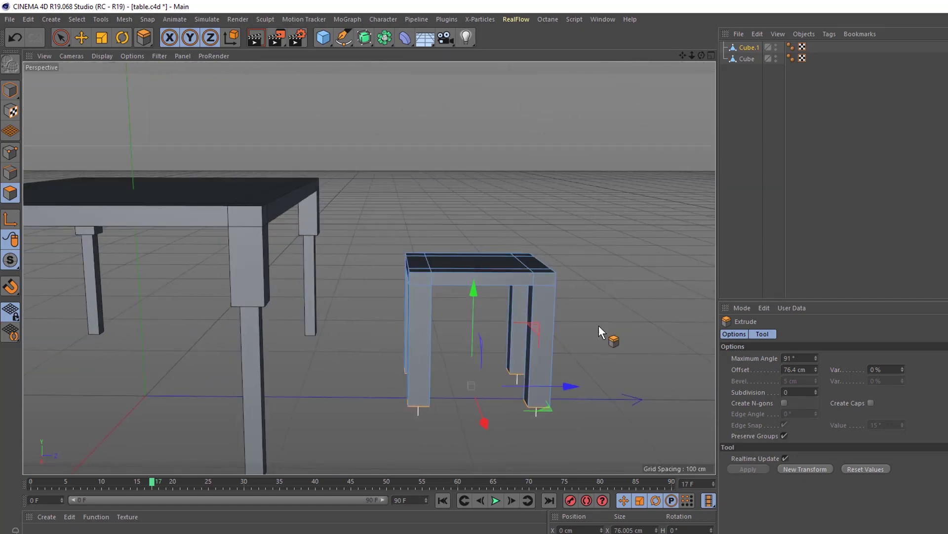
key(ctrl+z)
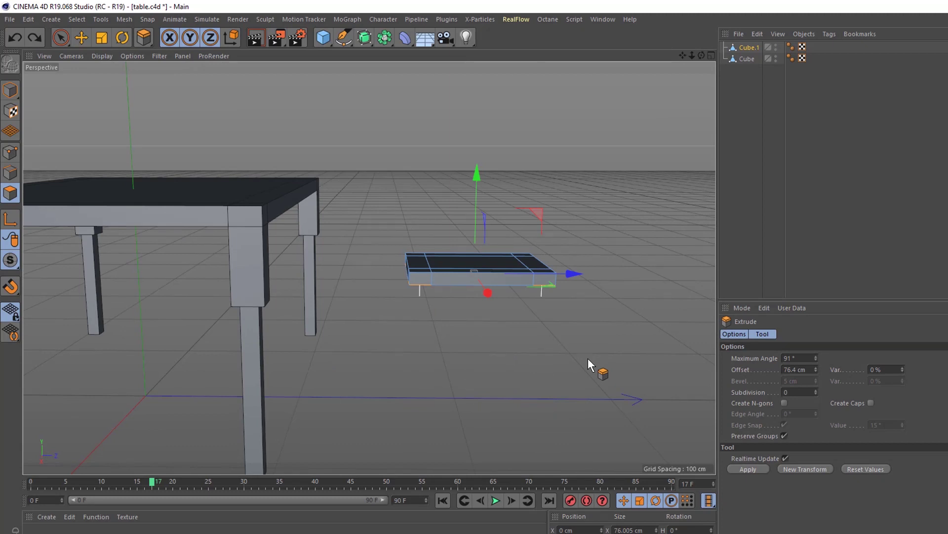
drag(607, 309, 487, 322)
drag(490, 369, 416, 321)
Step: Inset the four leg-block ends by 3.2 cm and extrude them 53.6 cm down to the level of the table's feet
key(i)
drag(611, 185, 562, 181)
key(d)
middle_click(562, 181)
middle_click(505, 399)
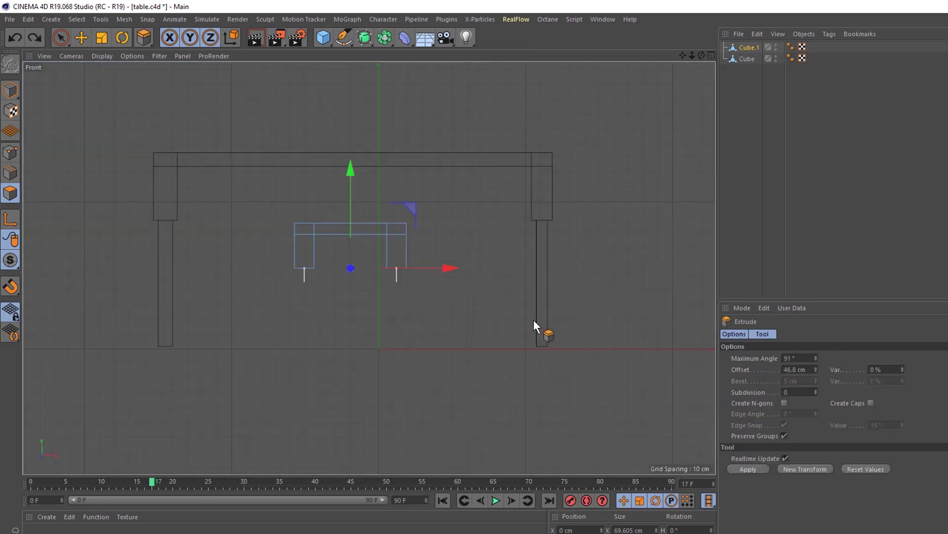
drag(505, 399, 556, 398)
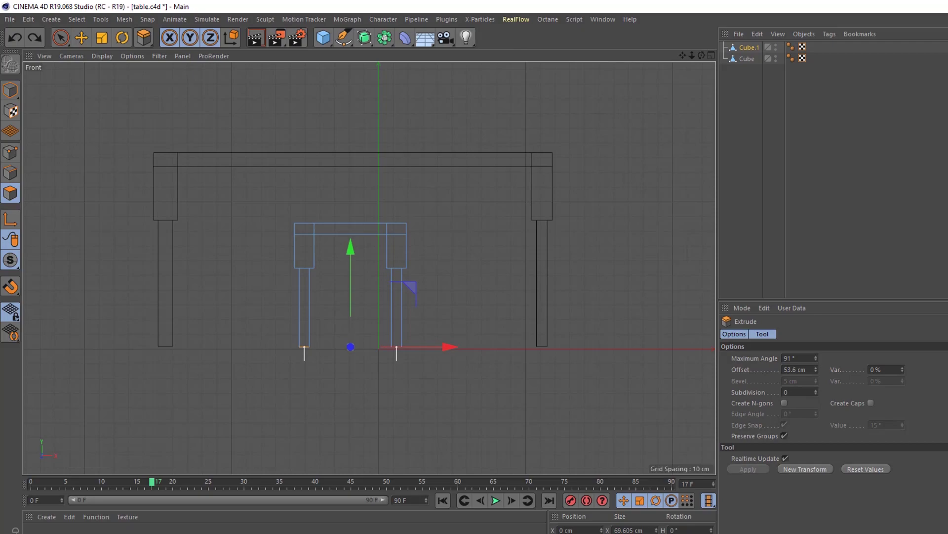
Step: Select the two rear corner polygons on top of the seat and extrude them upward 20.8 cm
middle_click(266, 308)
middle_click(251, 220)
alt+drag(387, 315, 429, 437)
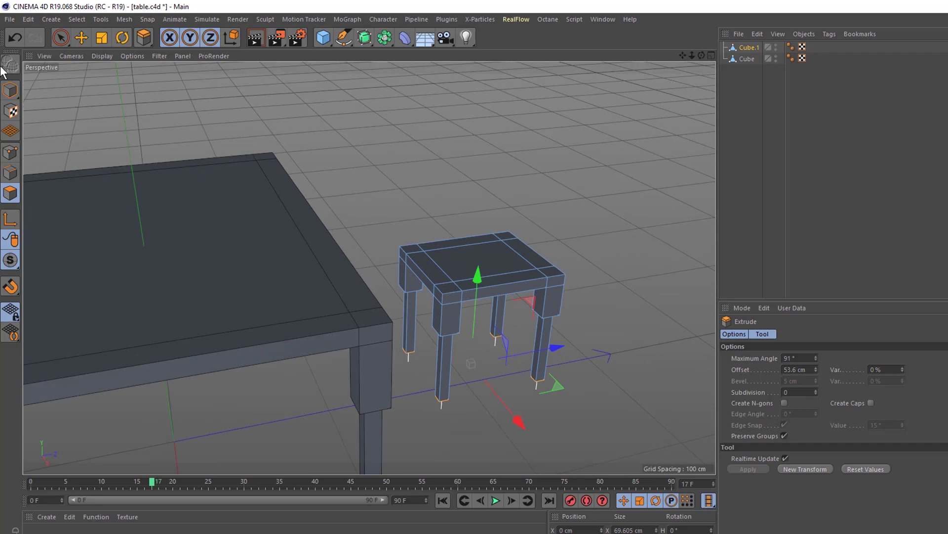
click(66, 40)
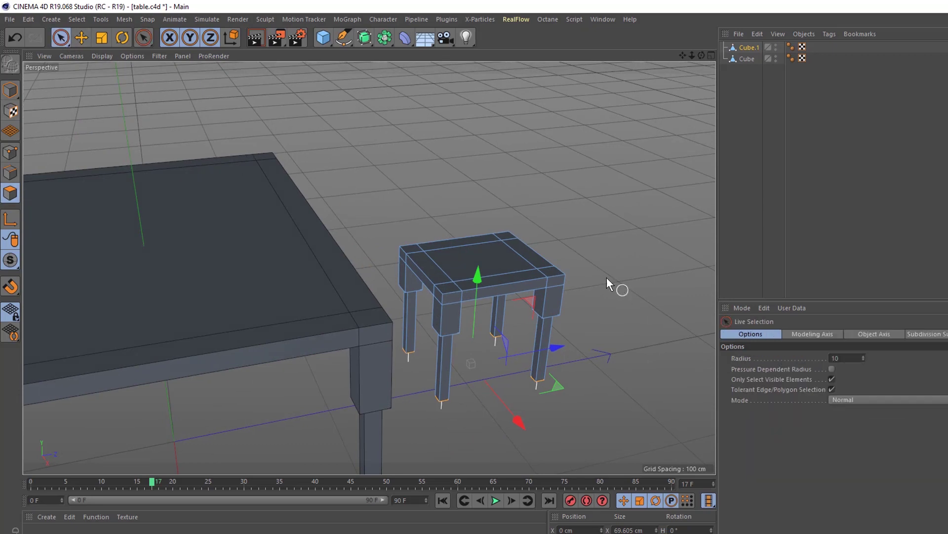
click(509, 232)
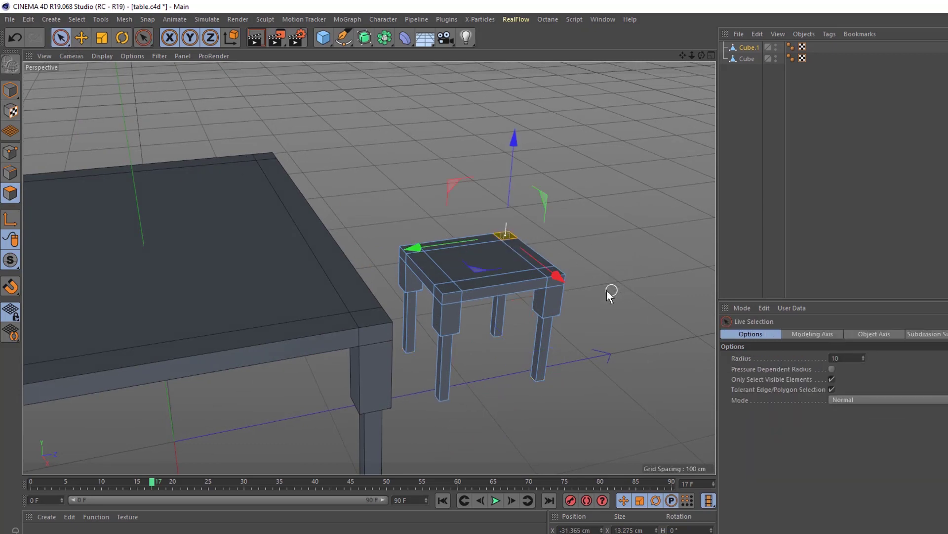
shift+click(562, 271)
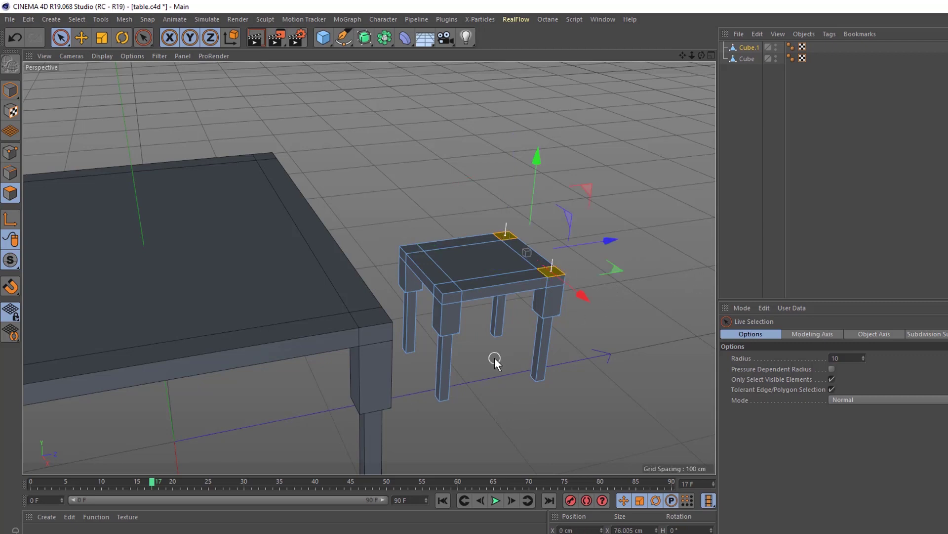
key(d)
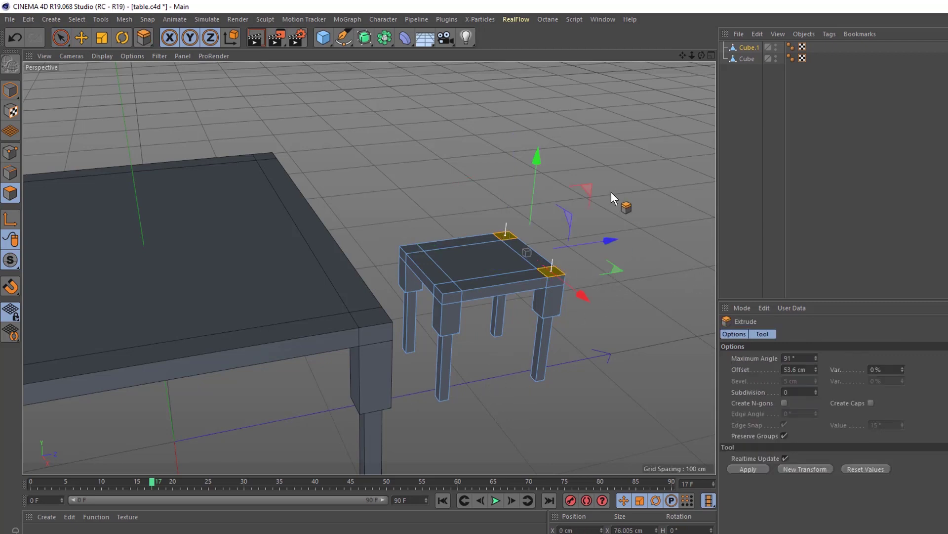
drag(610, 203, 642, 202)
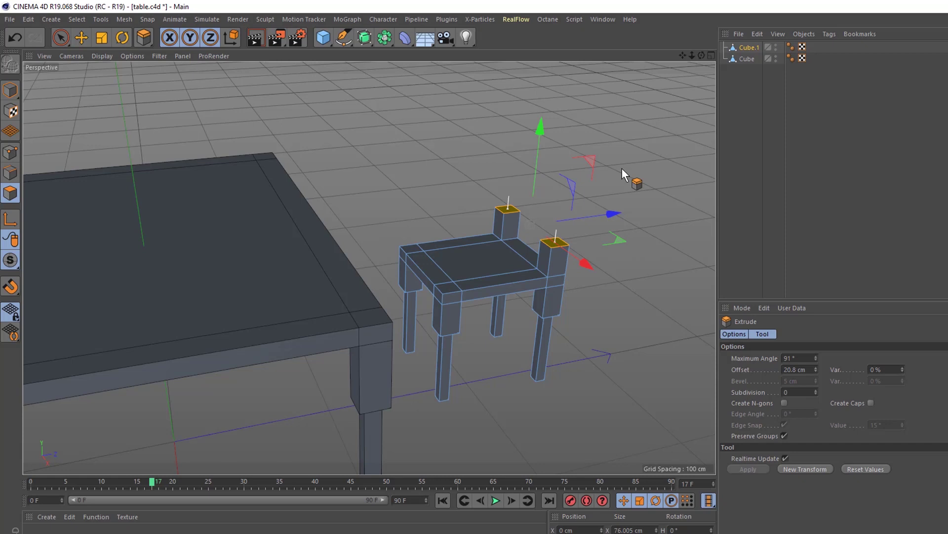
Step: Inset the tops of the two rear blocks by 2.8 cm and extrude them upward 72.5 cm as backrest posts
key(i)
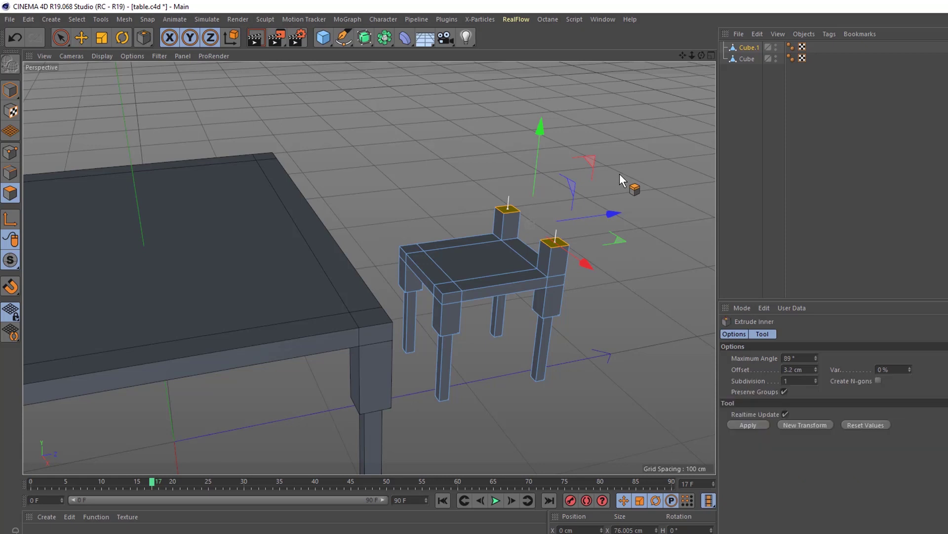
drag(616, 138, 602, 140)
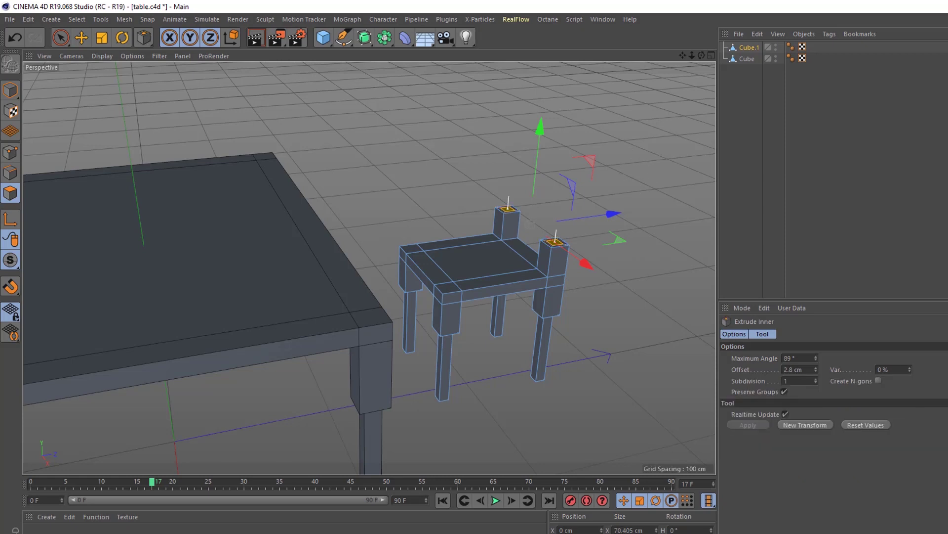
key(d)
drag(657, 181, 722, 180)
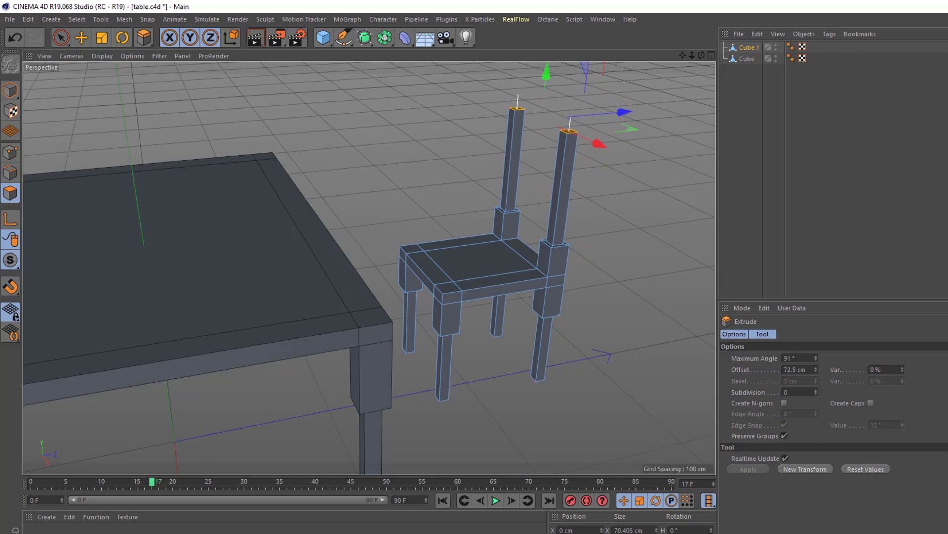
Step: Examine the height of the backrest posts against the table in the front view and their tops in perspective
middle_click(363, 267)
middle_click(499, 363)
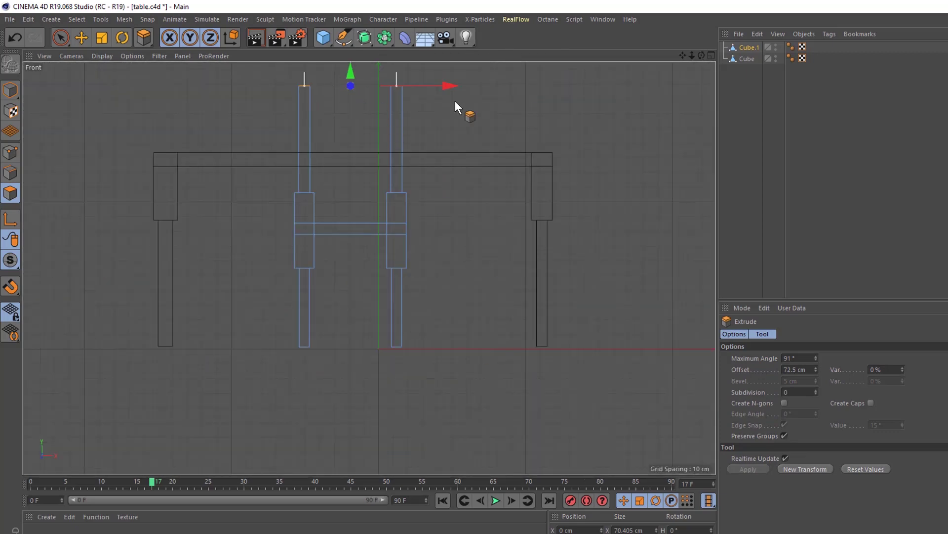
middle_click(461, 227)
middle_click(185, 193)
alt+drag(185, 193, 460, 319)
alt+drag(447, 123, 411, 131)
scroll(409, 138, up, 5)
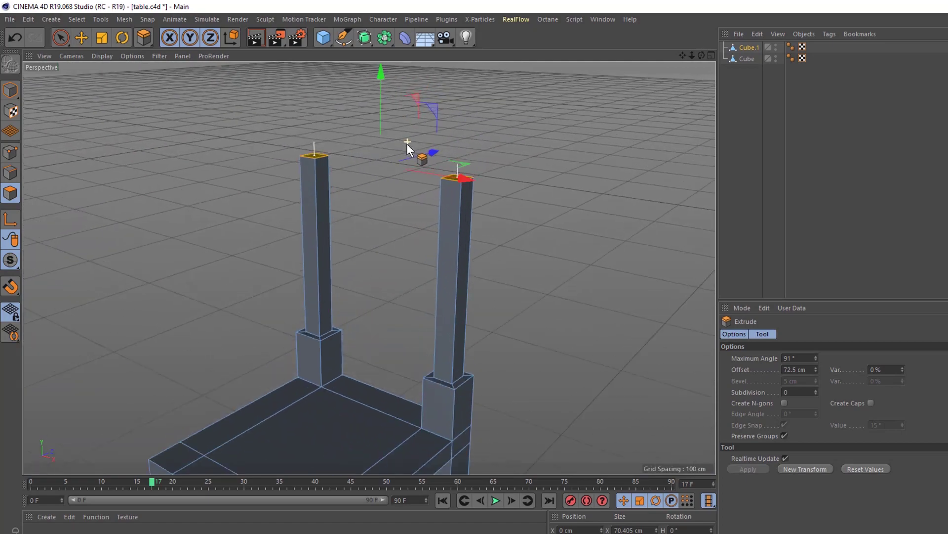
alt+drag(345, 318, 516, 251)
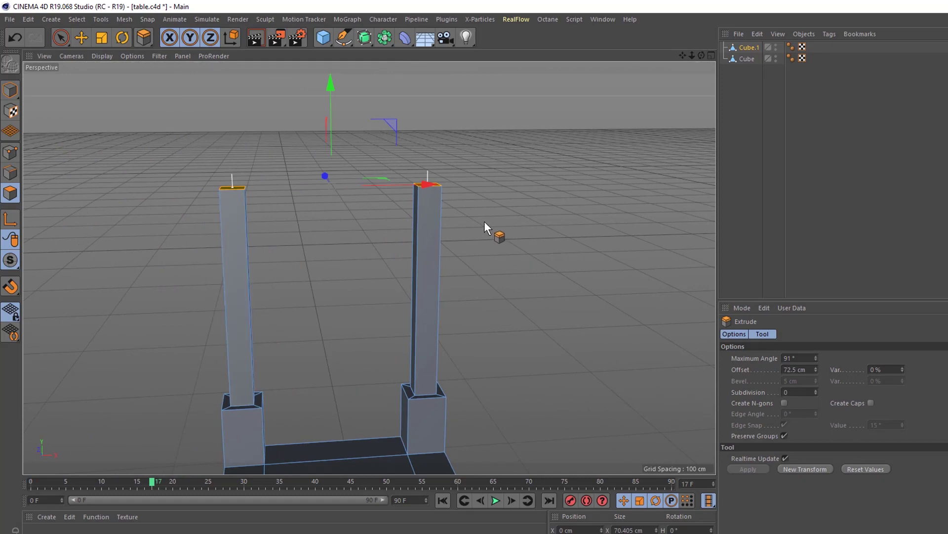
alt+drag(364, 268, 227, 230)
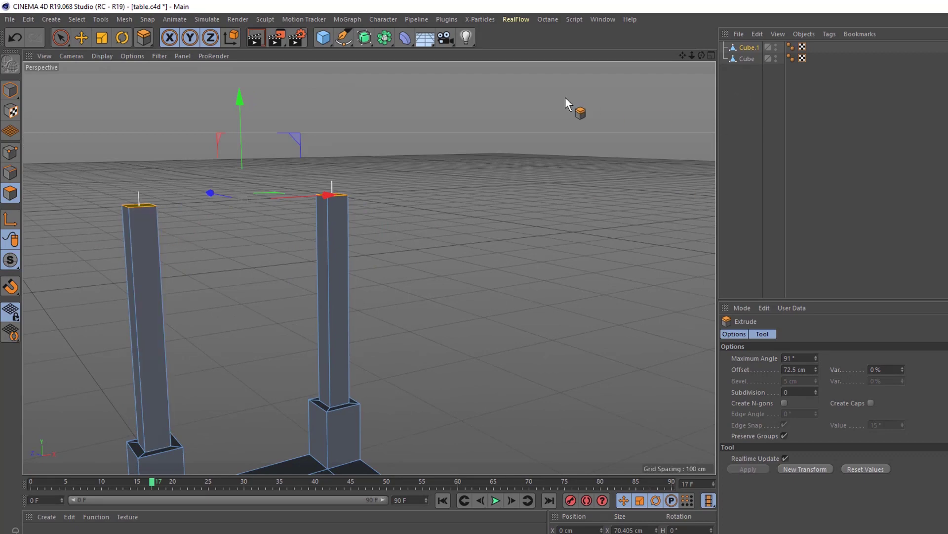
key(k)
key(l)
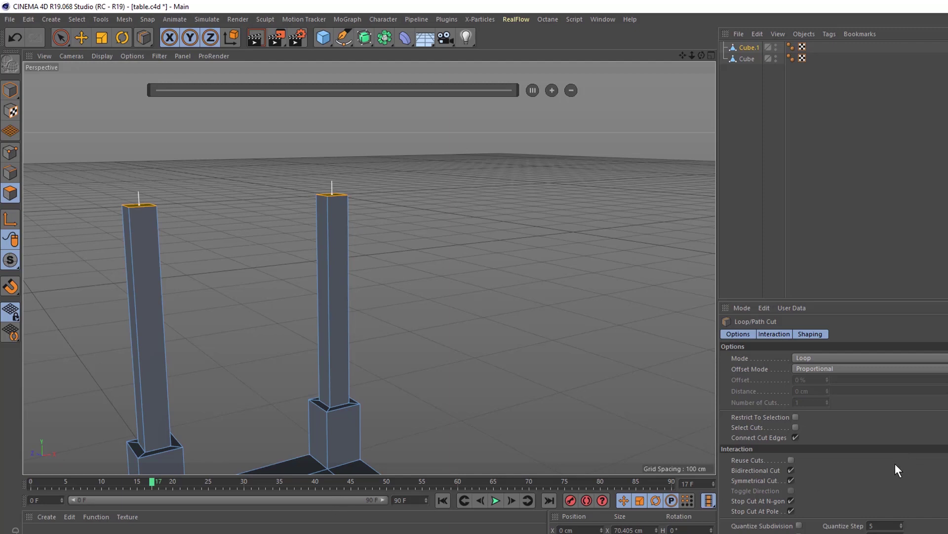
click(791, 481)
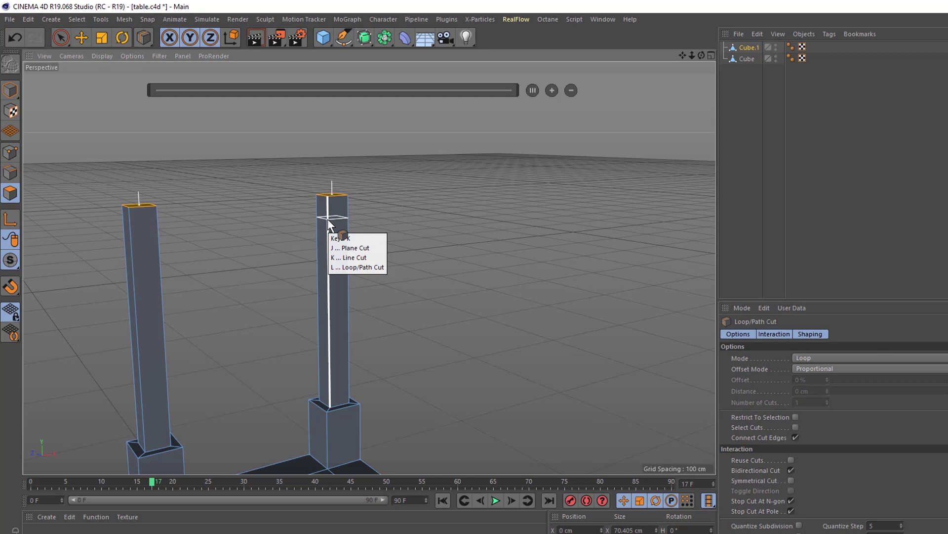
Step: Line-cut horizontally through both backrest posts just below their tops in the front view, including hidden geometry
key(k)
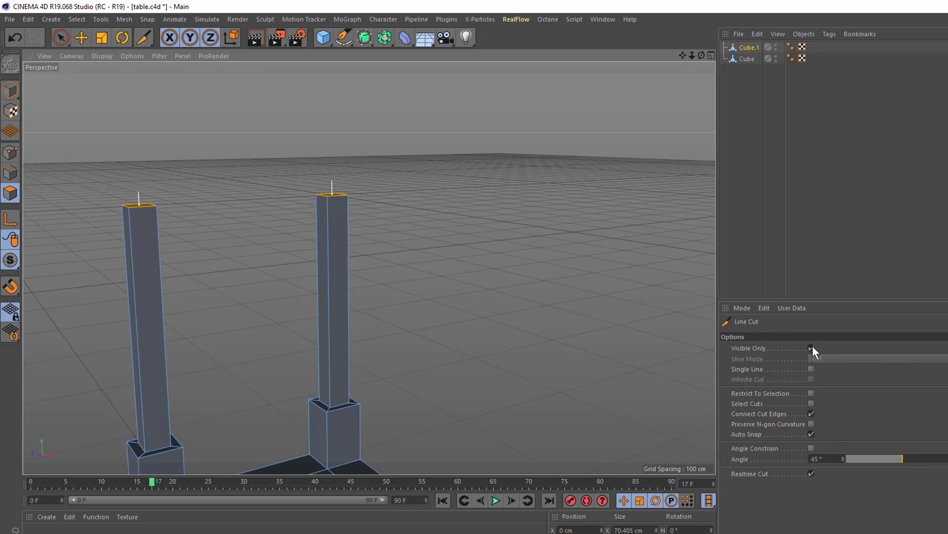
middle_click(474, 333)
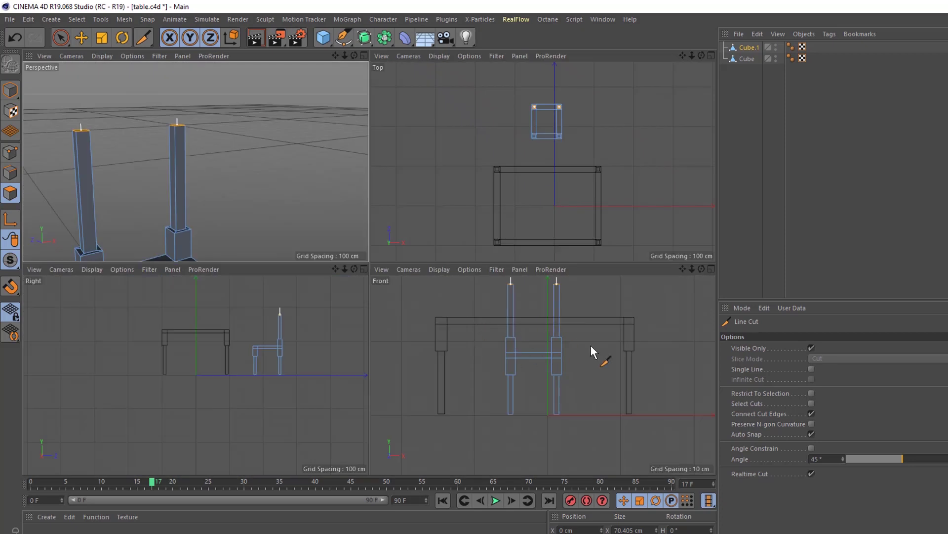
middle_click(591, 345)
alt+middle_drag(323, 183, 332, 267)
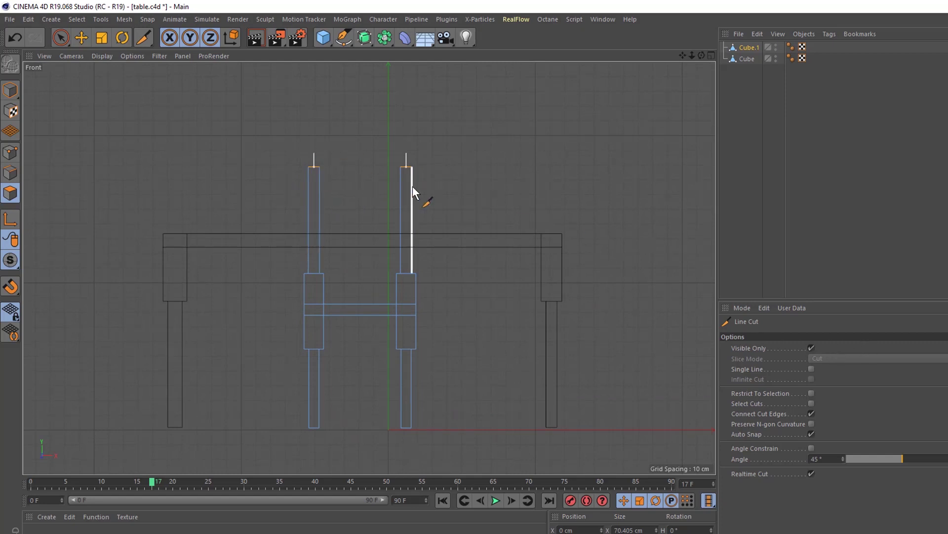
click(811, 347)
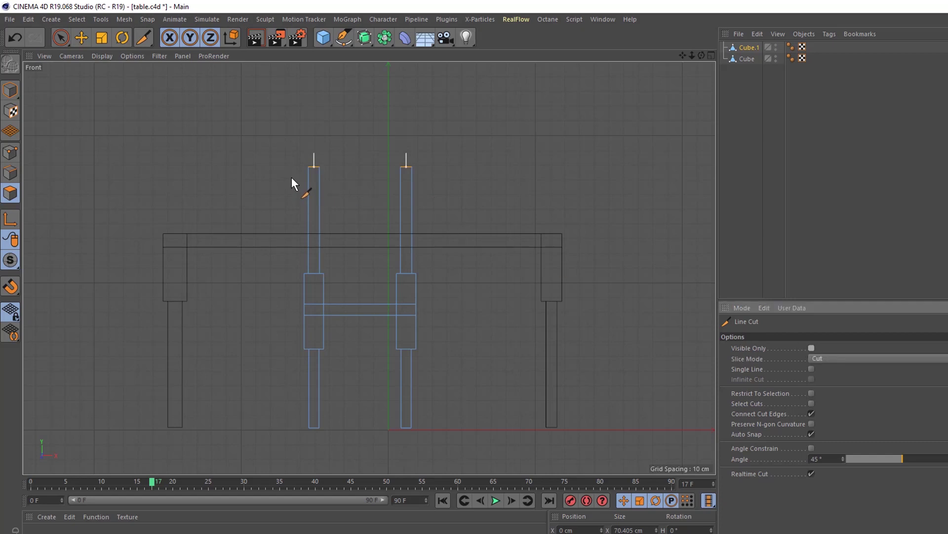
drag(291, 177, 446, 181)
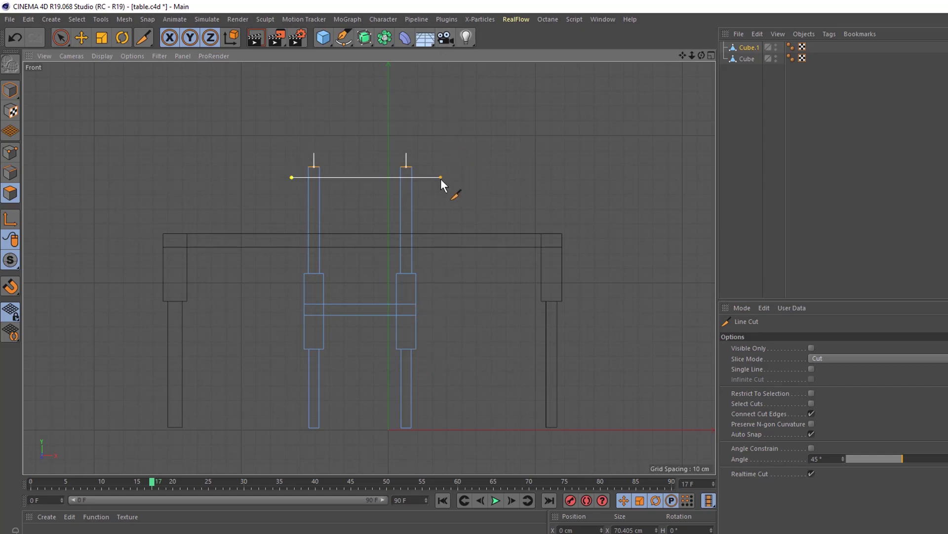
click(441, 177)
key(Escape)
right_click(383, 162)
click(659, 155)
Step: Select the inward-facing polygons above the new cut on both backrest posts
middle_click(425, 161)
middle_click(245, 153)
alt+drag(352, 187, 505, 285)
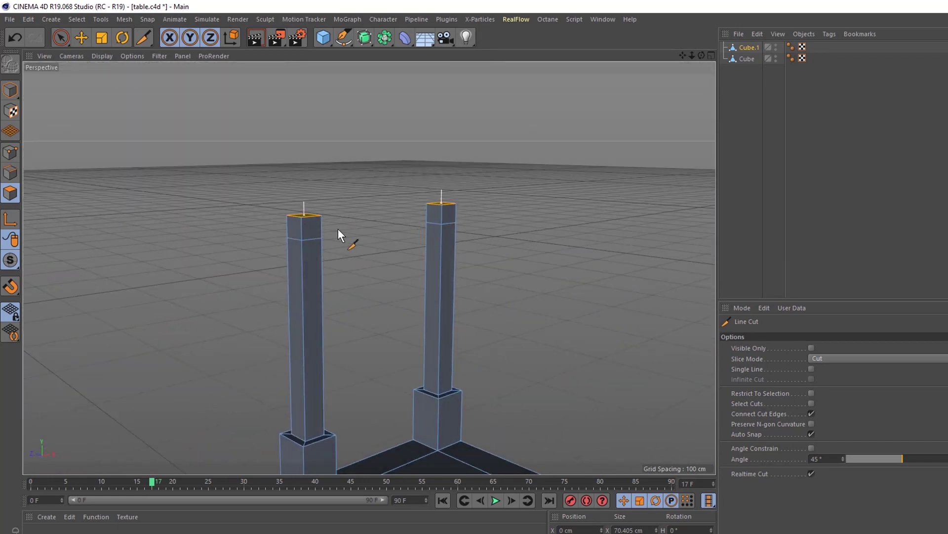
alt+drag(444, 253, 341, 326)
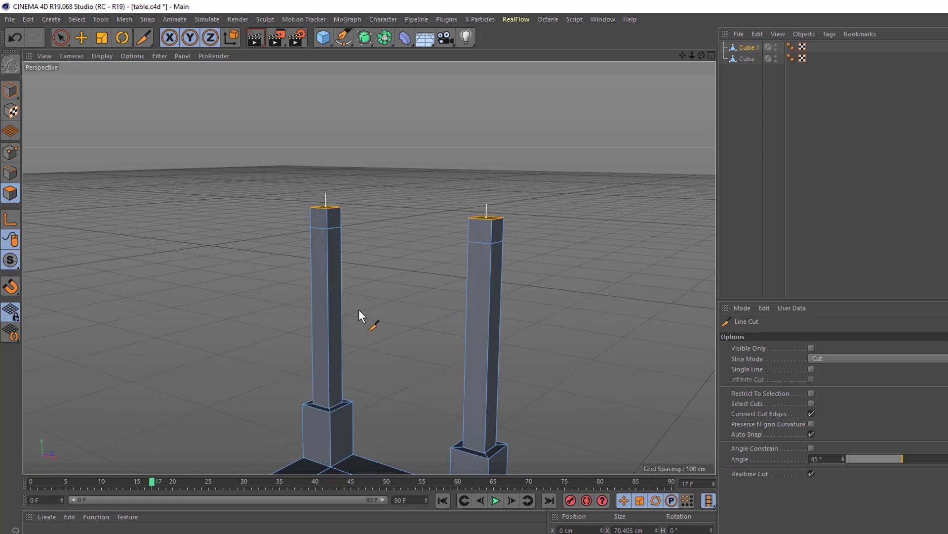
alt+drag(359, 310, 304, 379)
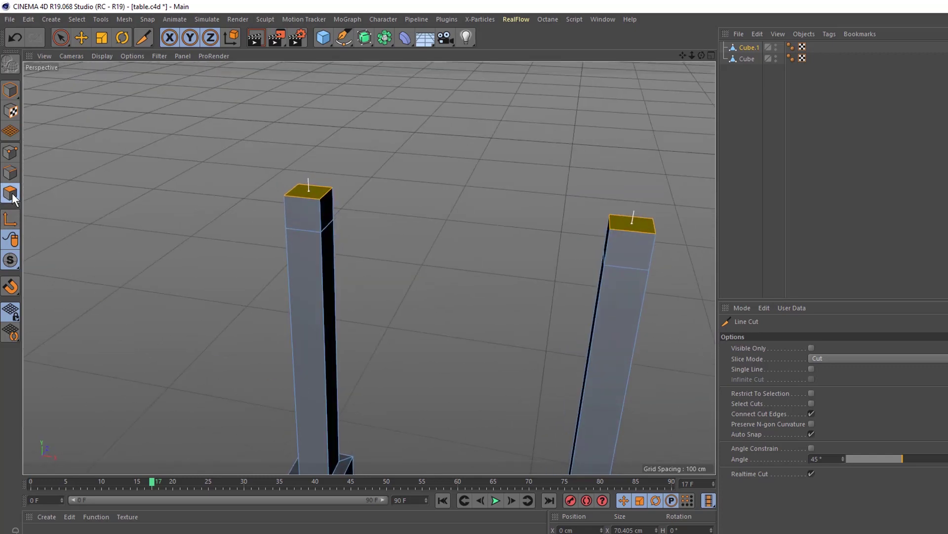
click(61, 34)
alt+drag(440, 311, 550, 302)
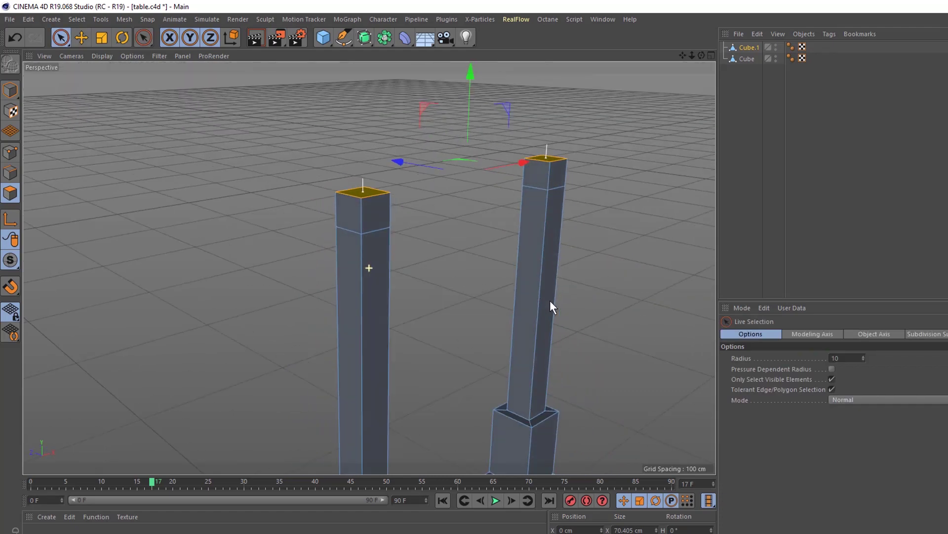
click(542, 172)
alt+drag(518, 297, 318, 298)
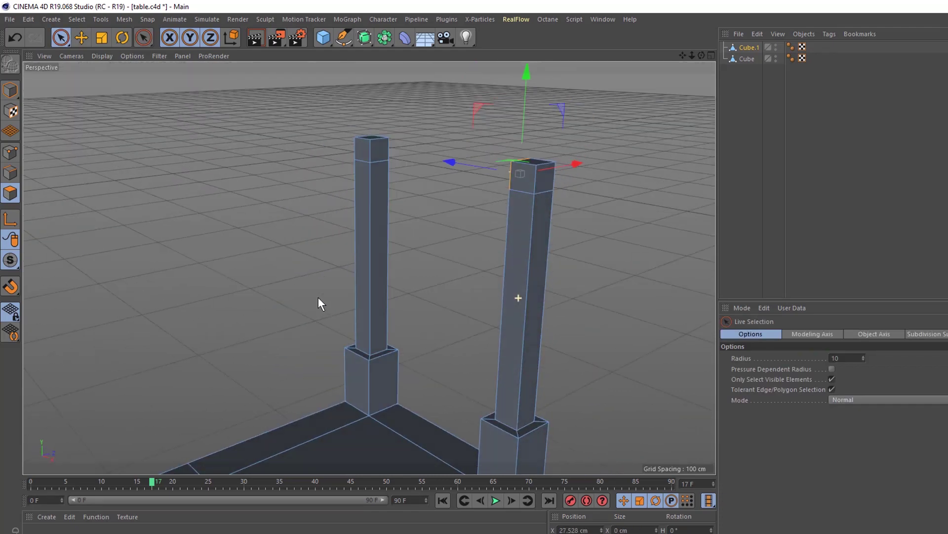
shift+click(379, 154)
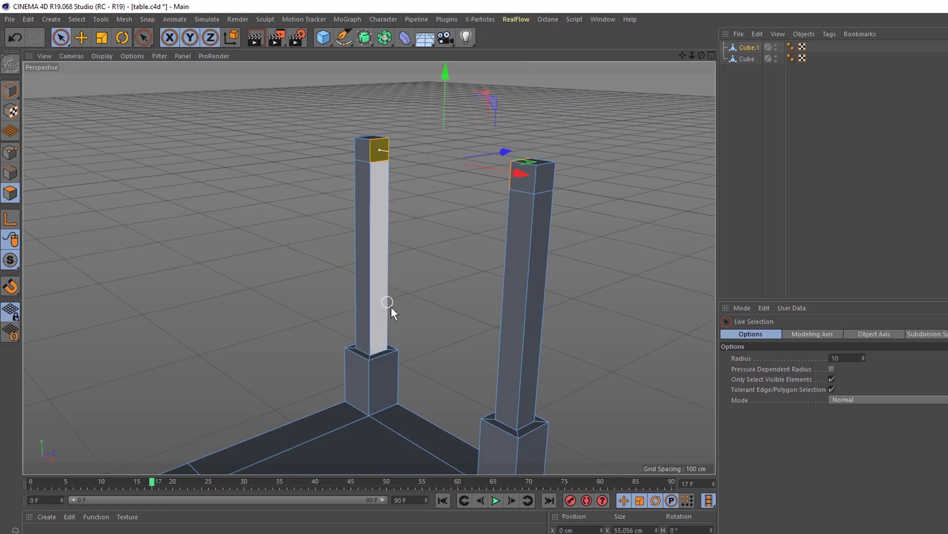
Step: Try to bridge the two facing polygons at the tops of the backrest posts
alt+drag(387, 311, 458, 303)
right_click(444, 210)
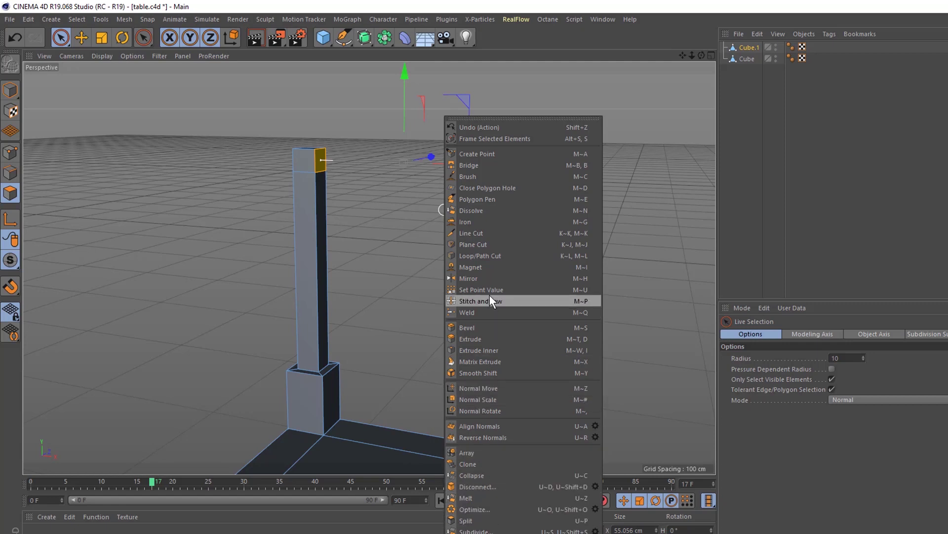
click(482, 165)
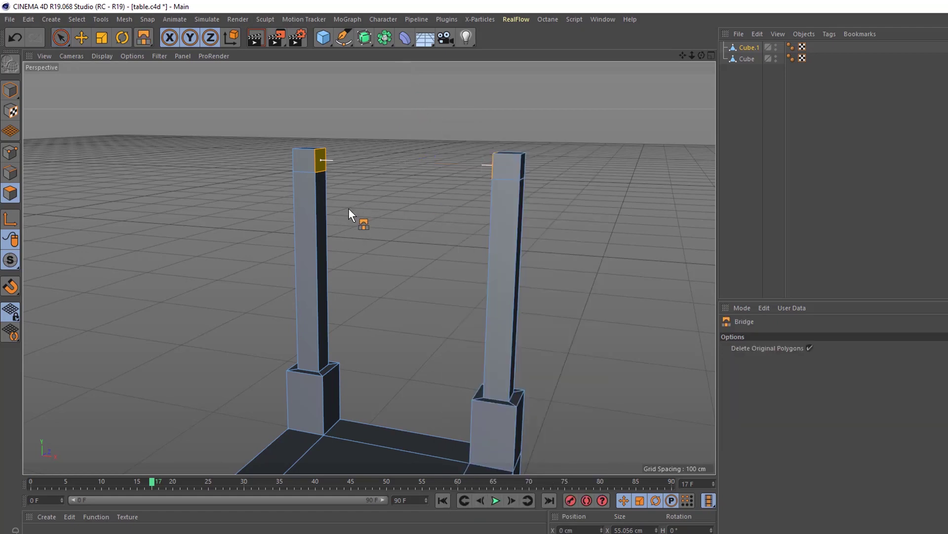
alt+drag(403, 359, 445, 367)
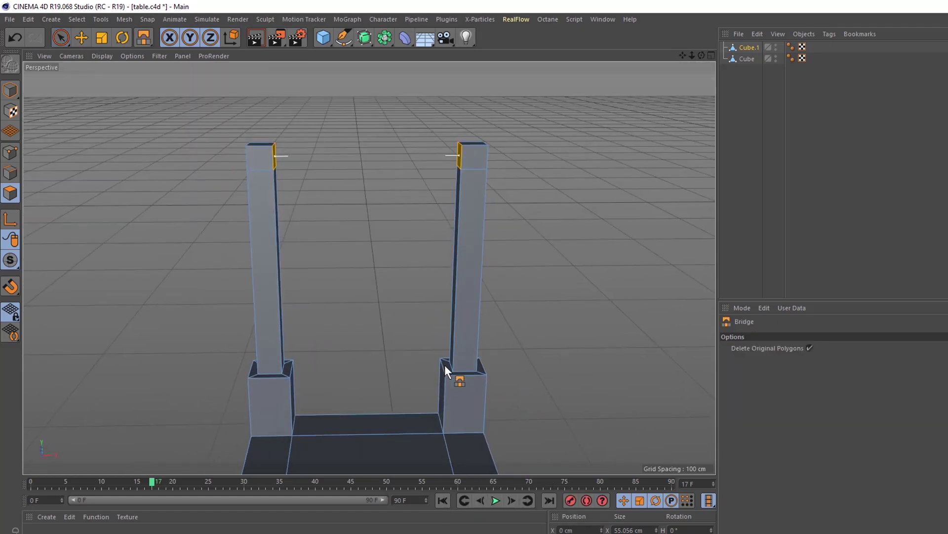
drag(456, 154, 271, 146)
alt+drag(371, 225, 491, 288)
key(ctrl+z)
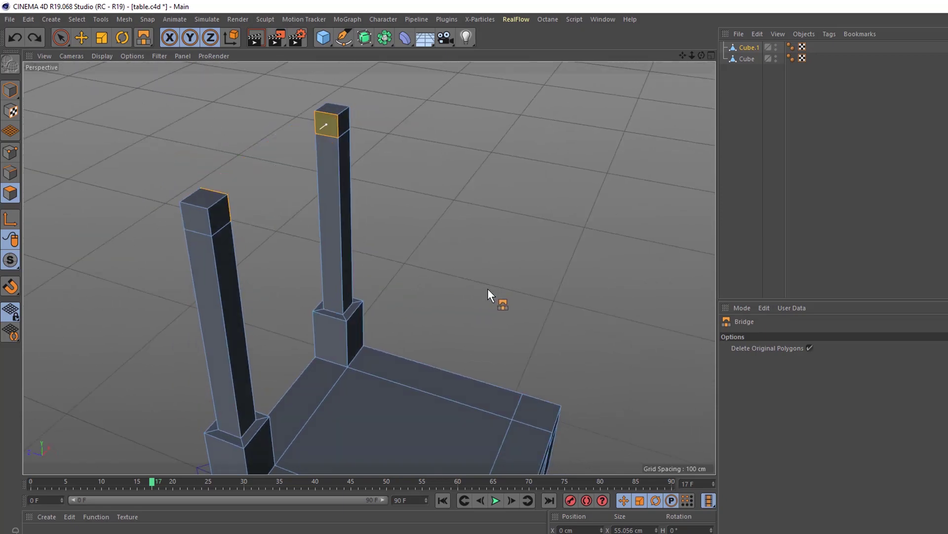
Step: Bridge the two facing polygons at the tops of the backrest posts to form the chair's top rail
alt+drag(382, 225, 449, 216)
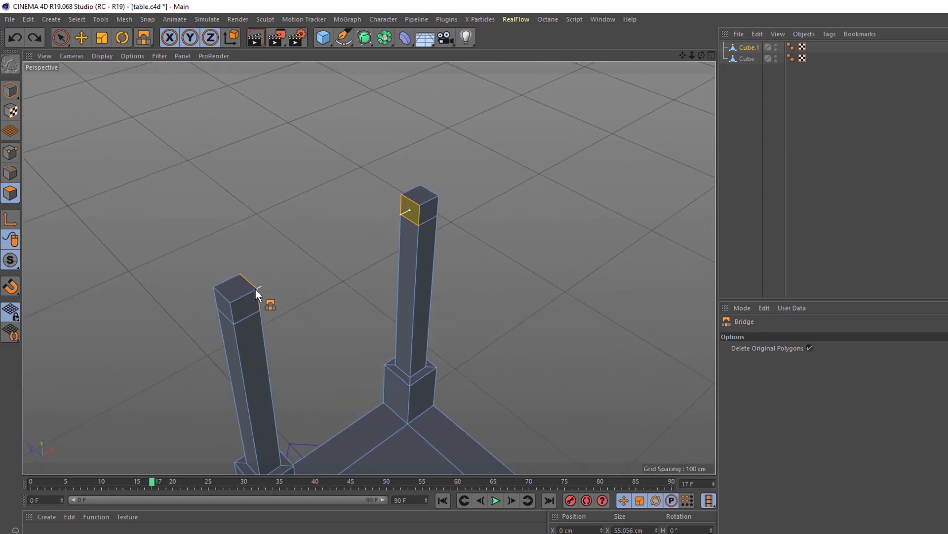
mouse_move(420, 207)
mouse_down()
mouse_move(381, 226)
mouse_move(417, 203)
mouse_up()
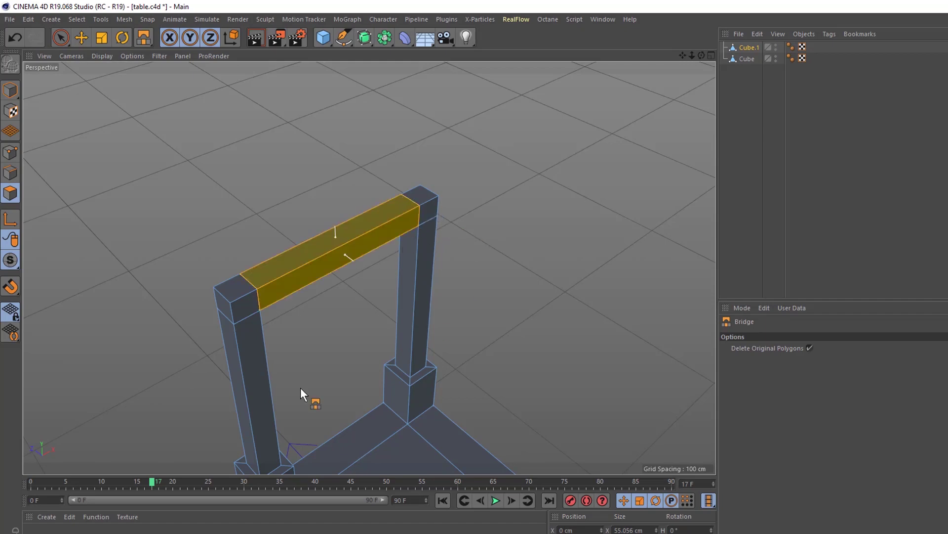
alt+drag(436, 375, 385, 368)
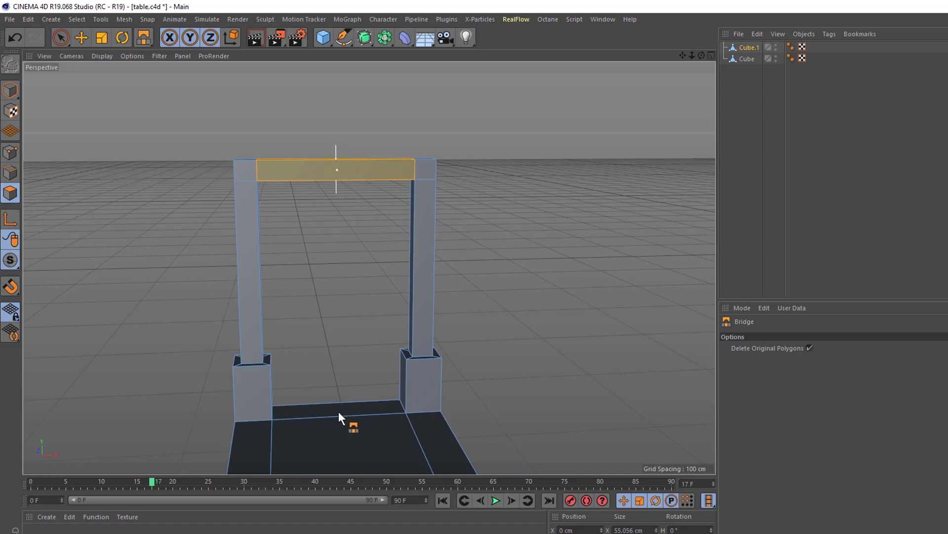
alt+drag(314, 324, 363, 216)
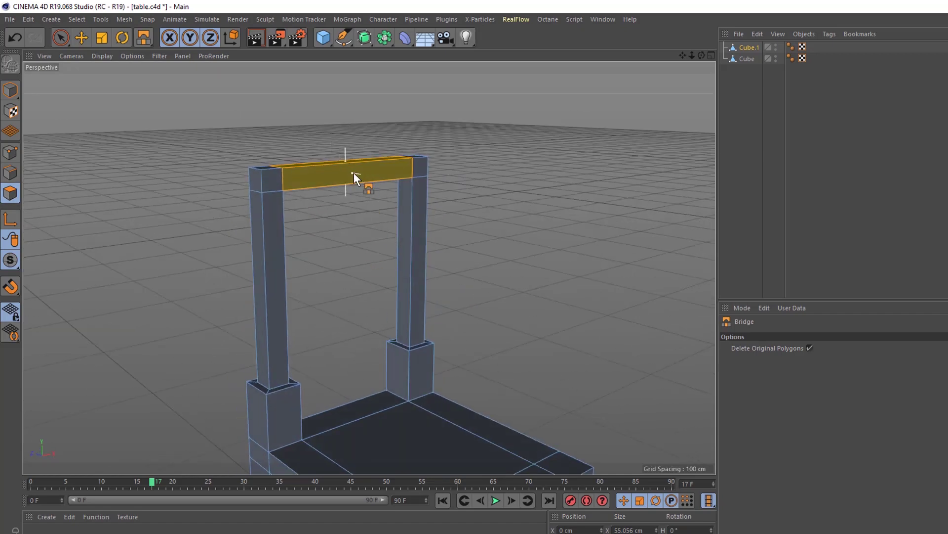
Step: Examine the chair and its top rail beside the table from several angles, then deselect the chair
click(163, 56)
alt+drag(507, 312, 225, 388)
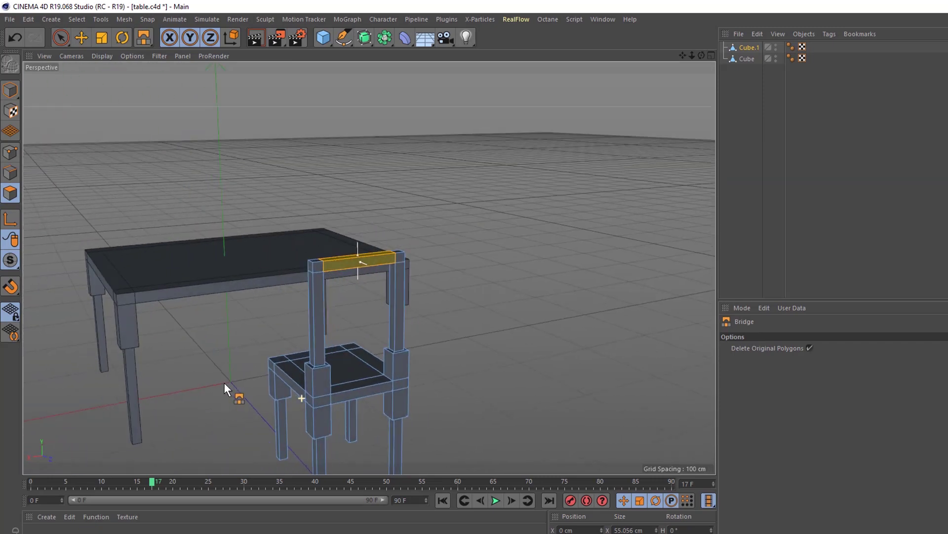
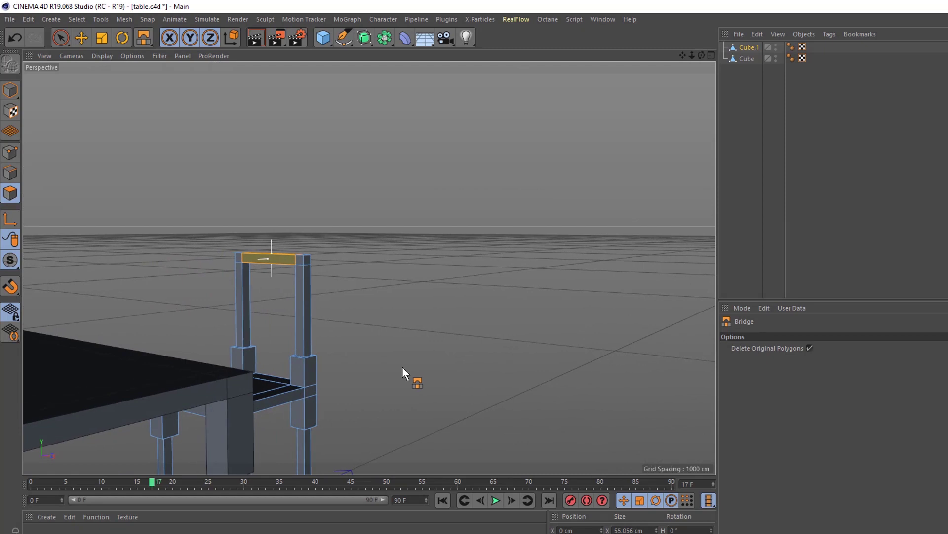
scroll(403, 367, down, 10)
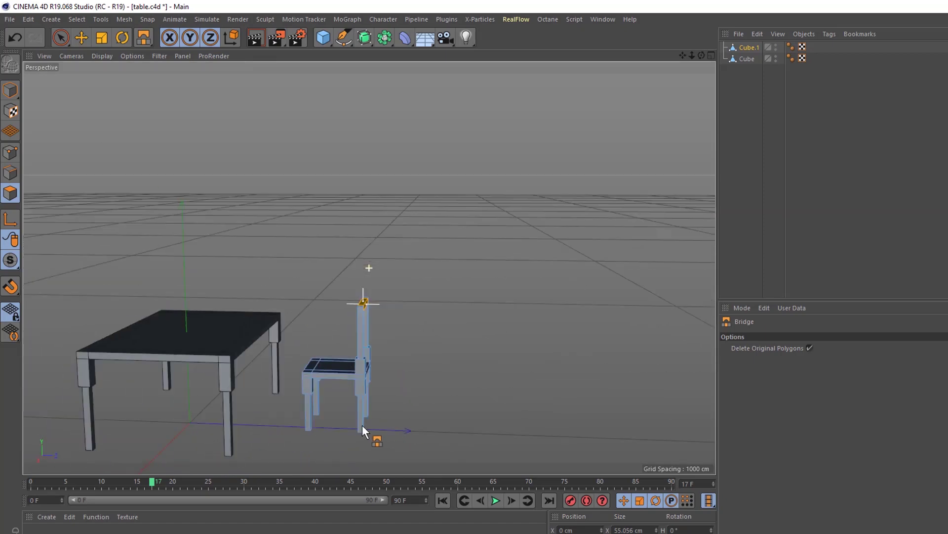
alt+drag(355, 433, 351, 413)
alt+drag(336, 379, 474, 363)
click(760, 215)
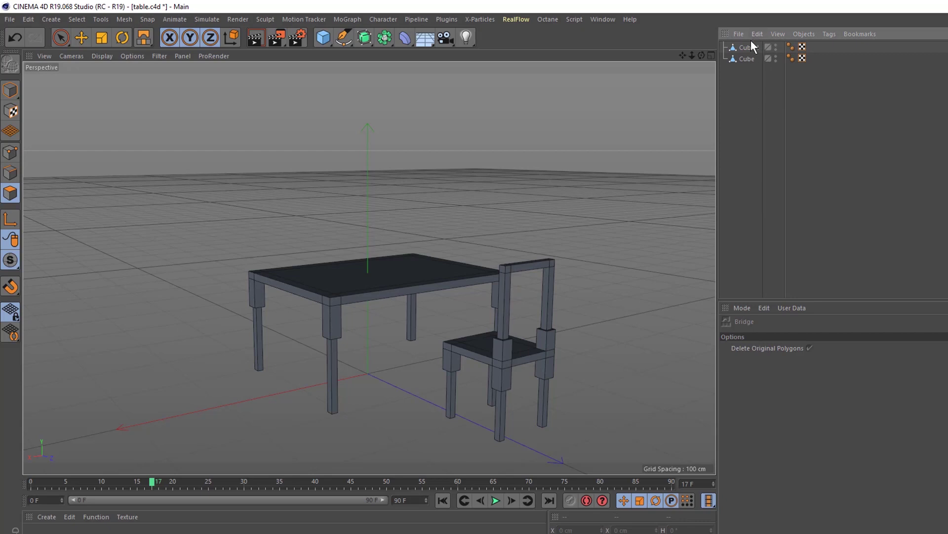
Step: Connect the table and chair into one combined copy with Connect Objects, keeping both originals
drag(756, 94, 736, 10)
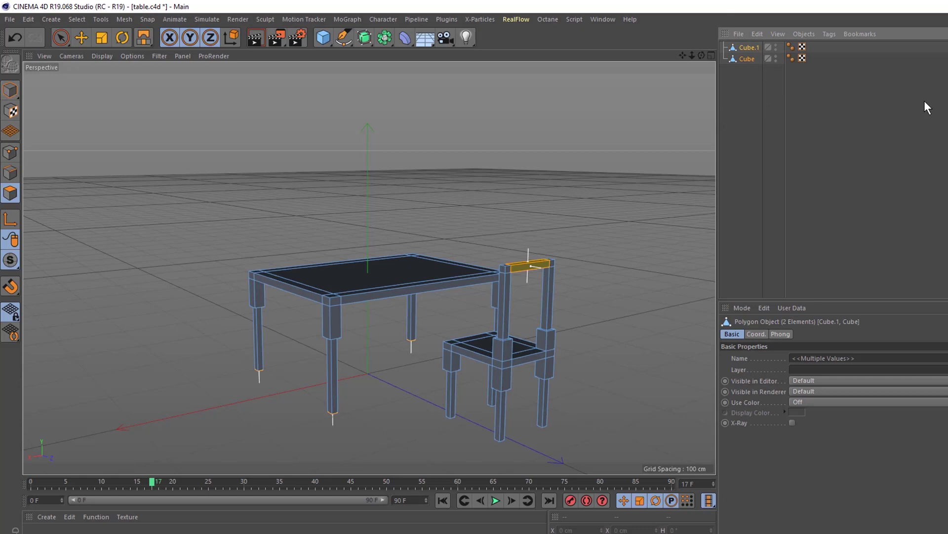
click(9, 90)
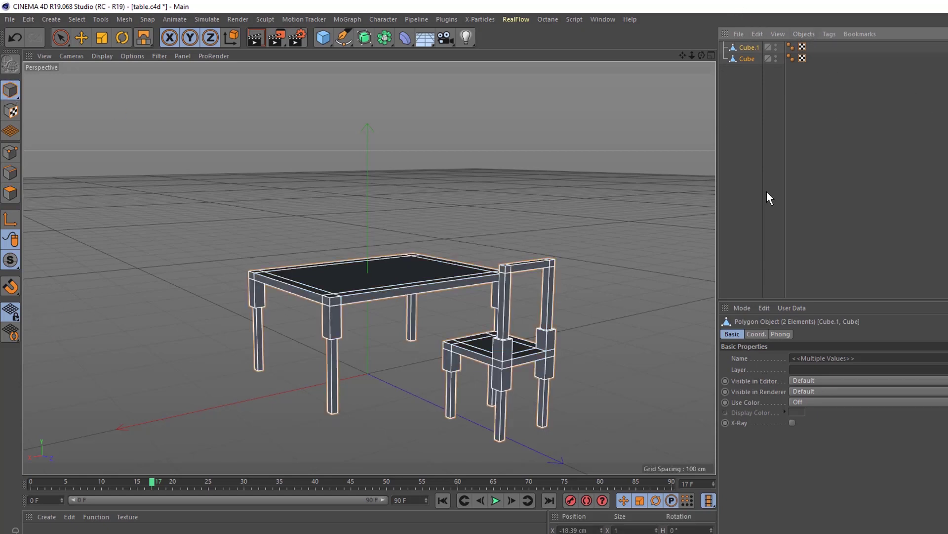
click(809, 35)
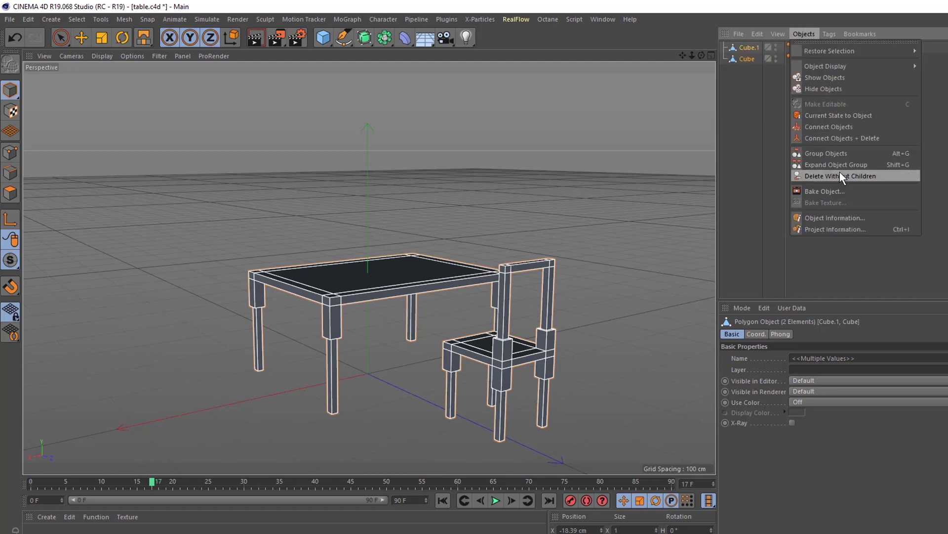
click(843, 126)
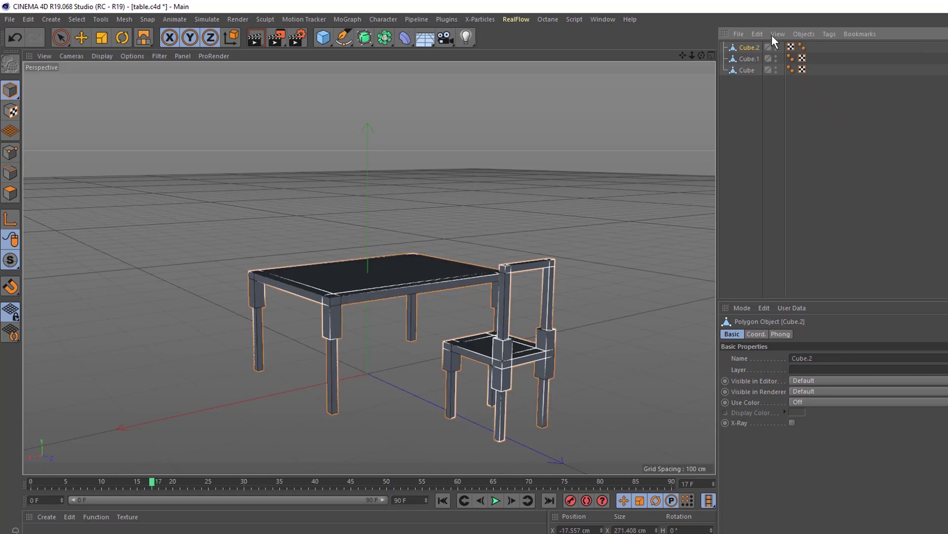
Step: Compare the combined copy with the original chair and table objects by selecting each in turn
click(749, 58)
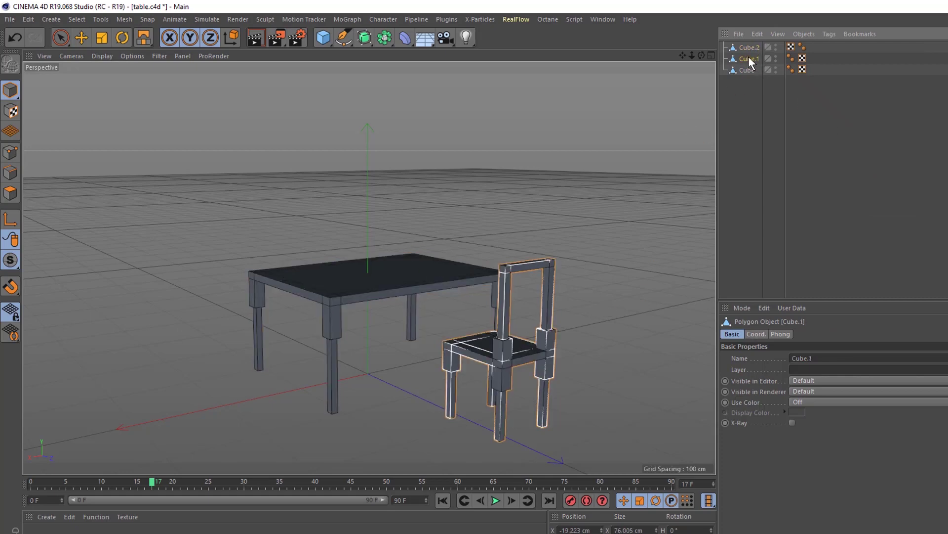
click(747, 69)
click(743, 59)
click(746, 71)
click(749, 49)
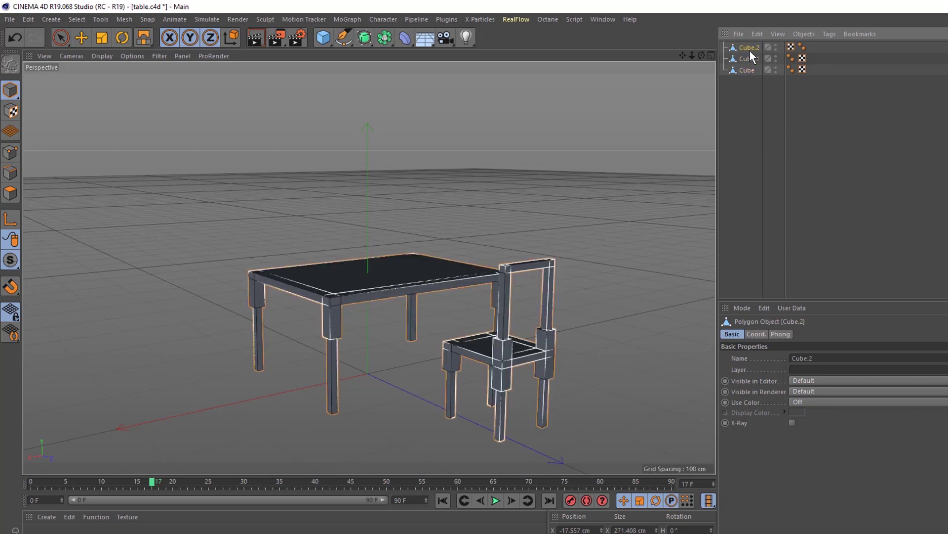
Step: Undo the Connect Objects operation on the table and chair
key(ctrl+z)
key(ctrl+z)
key(ctrl+z)
Step: Merge the table and chair into a single object with Connect Objects + Delete
drag(749, 87, 737, 42)
click(804, 33)
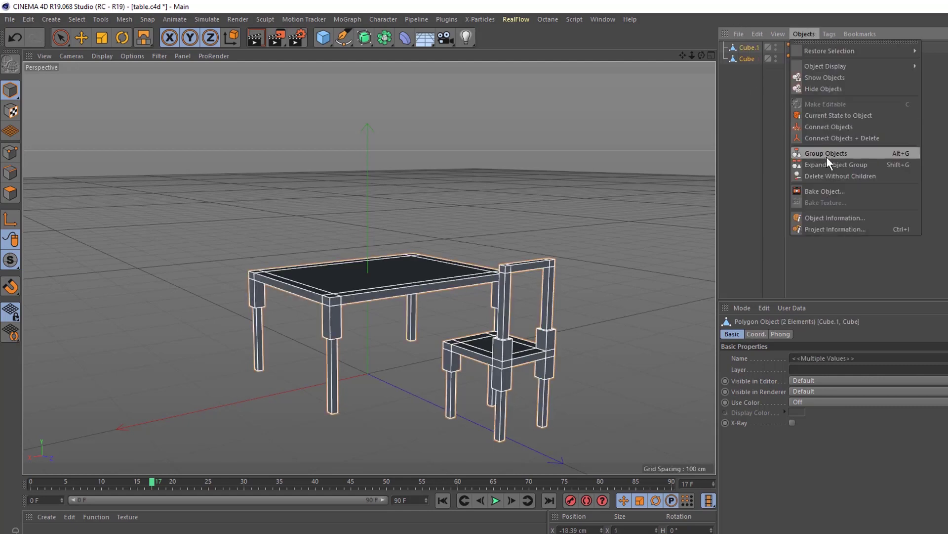
click(834, 137)
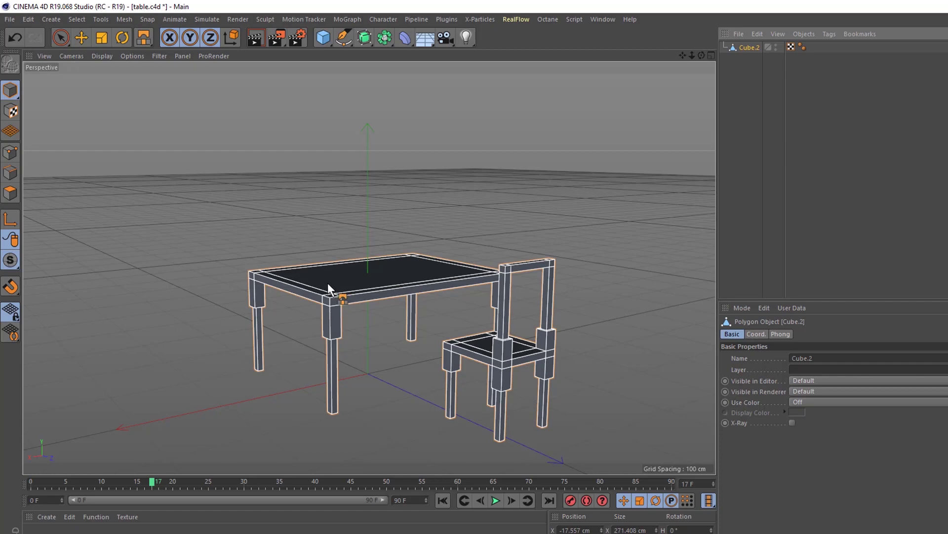
Step: Select all of the chair's polygons in the merged object using Fill Selection
alt+drag(283, 394, 364, 404)
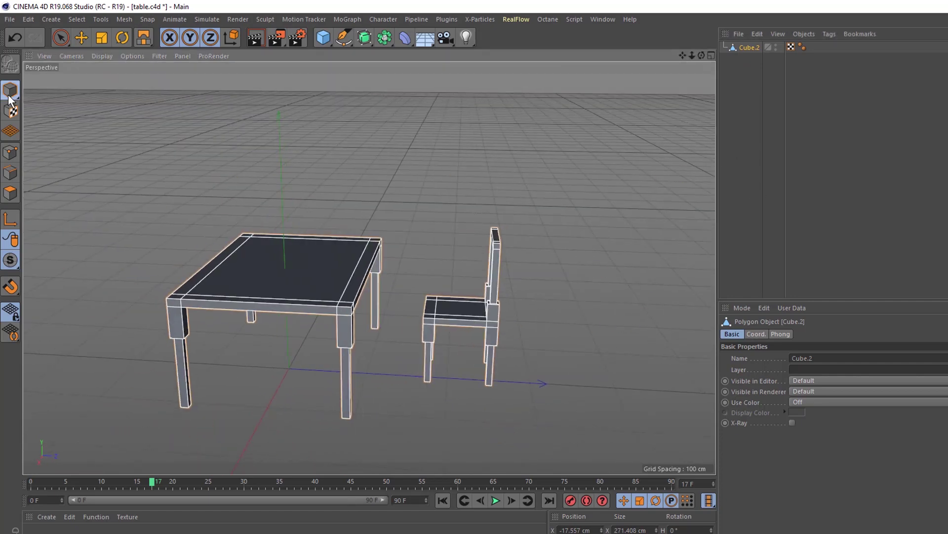
click(62, 38)
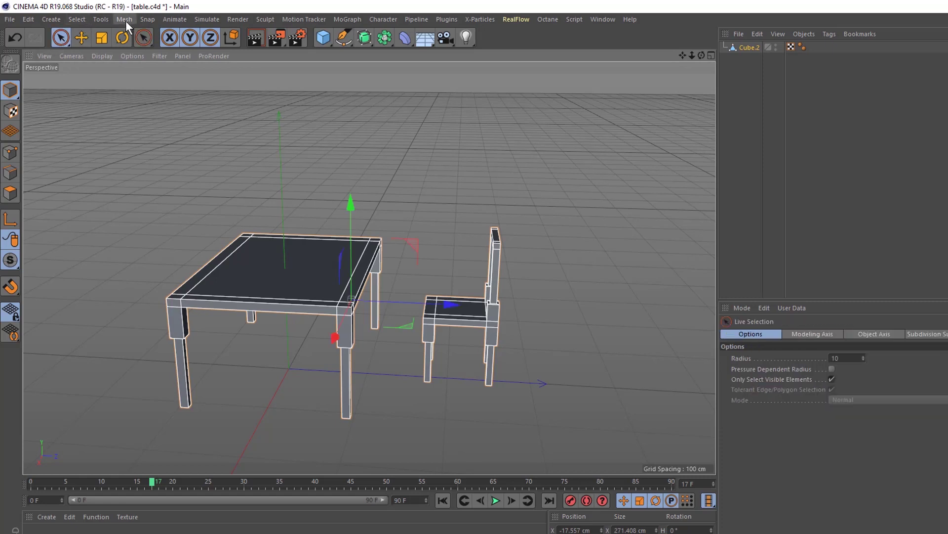
click(79, 22)
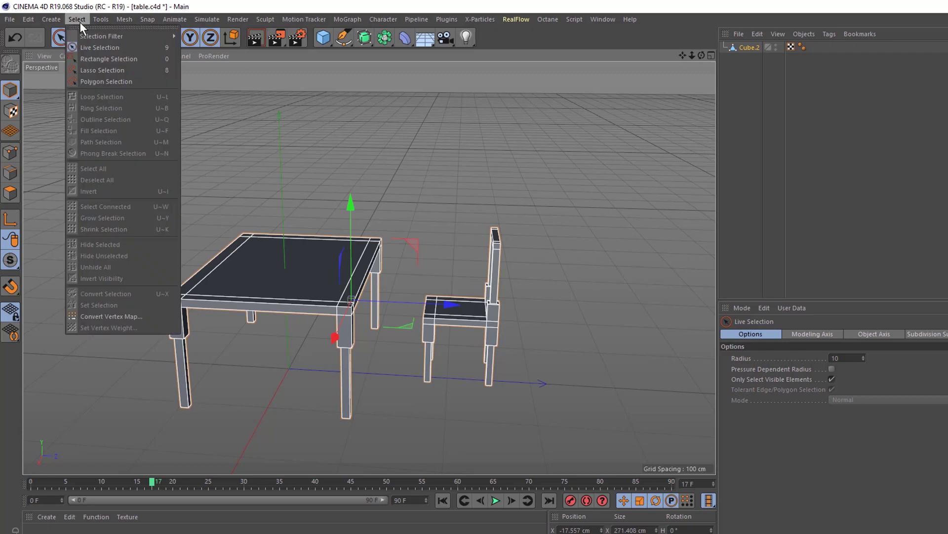
click(10, 193)
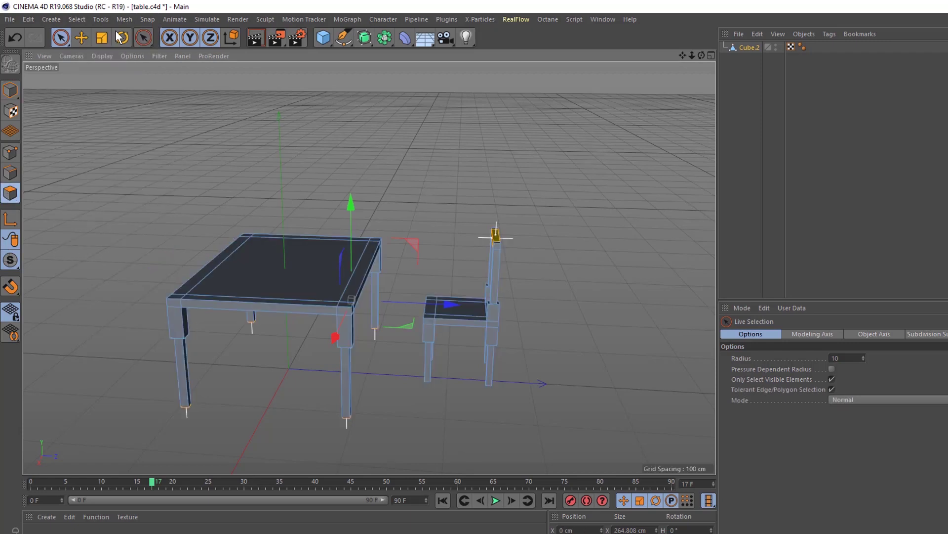
click(77, 19)
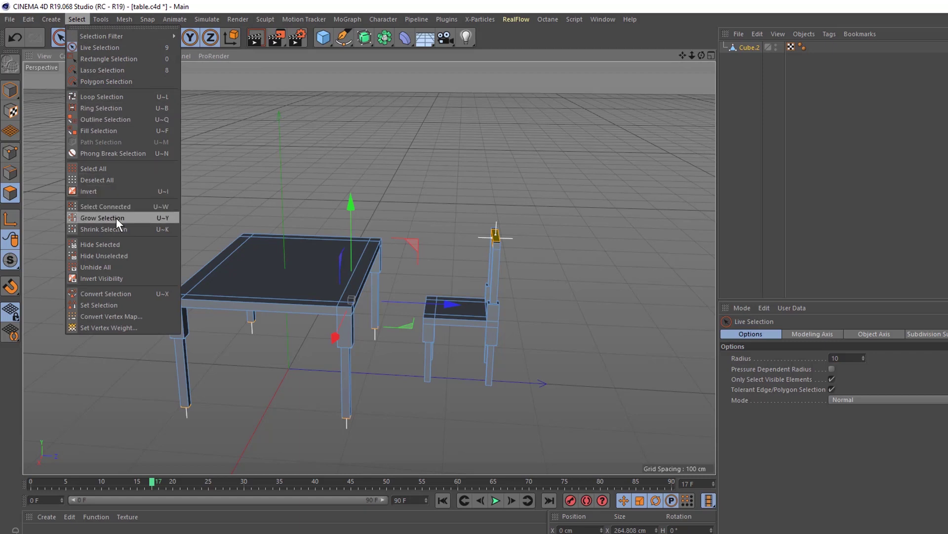
click(109, 129)
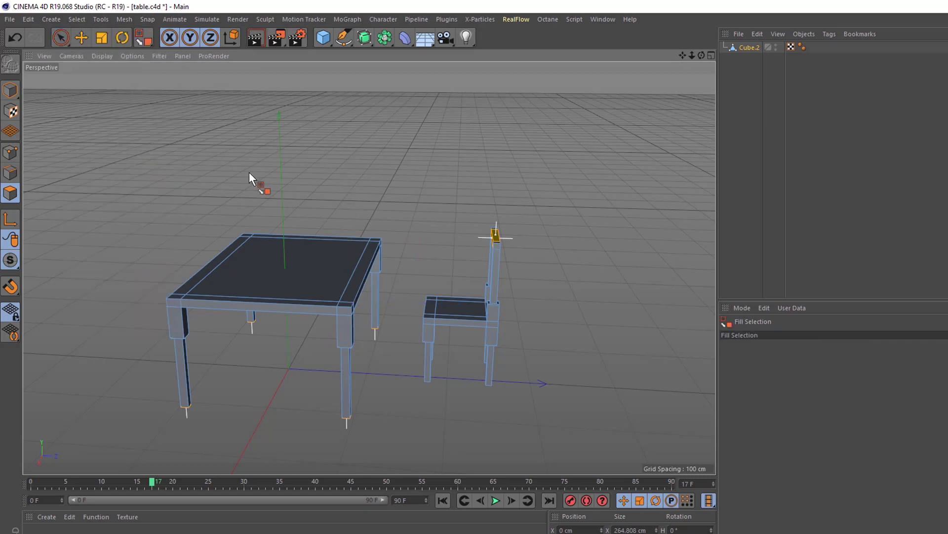
click(490, 319)
click(338, 279)
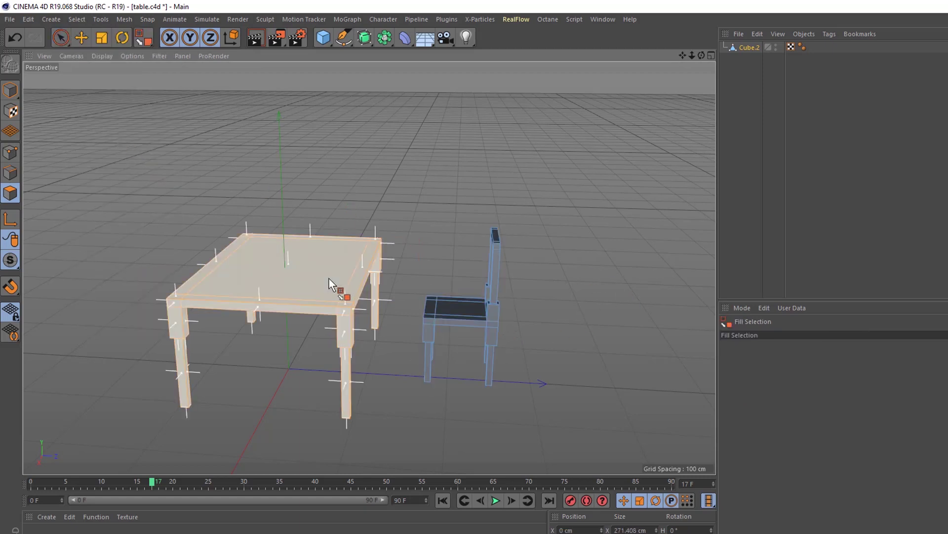
click(478, 322)
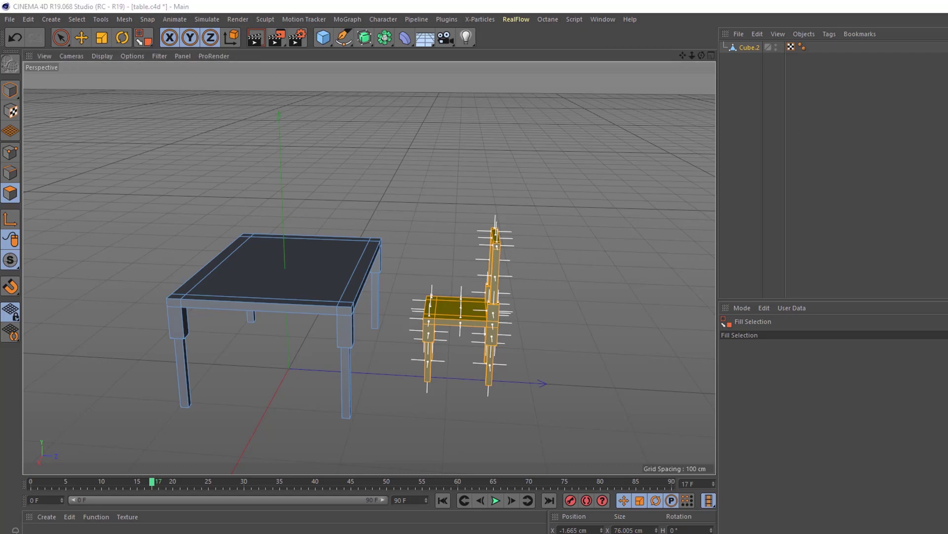
Step: Switch to the Cinema 4D Basic Tutorials Outline in Google Docs and append ",split" to item 10
key(alt+Tab)
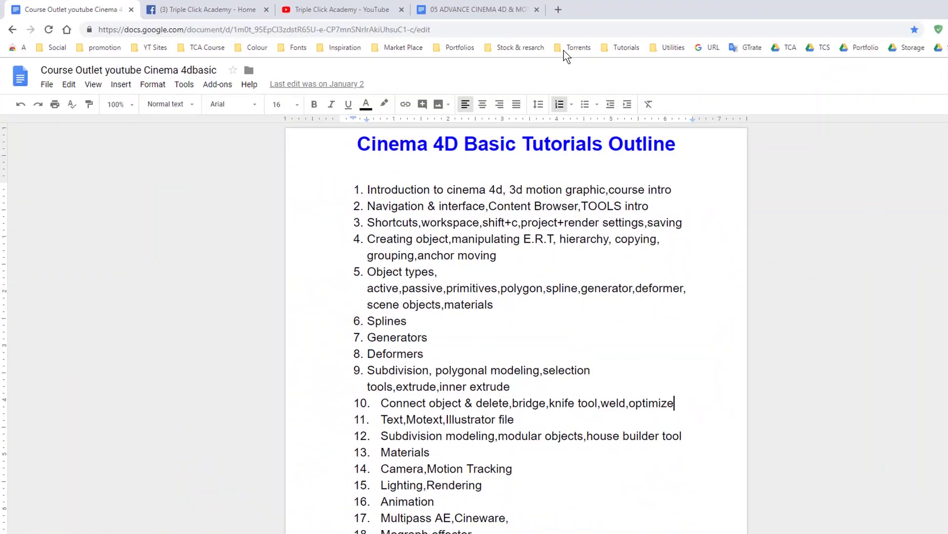
text(,spl)
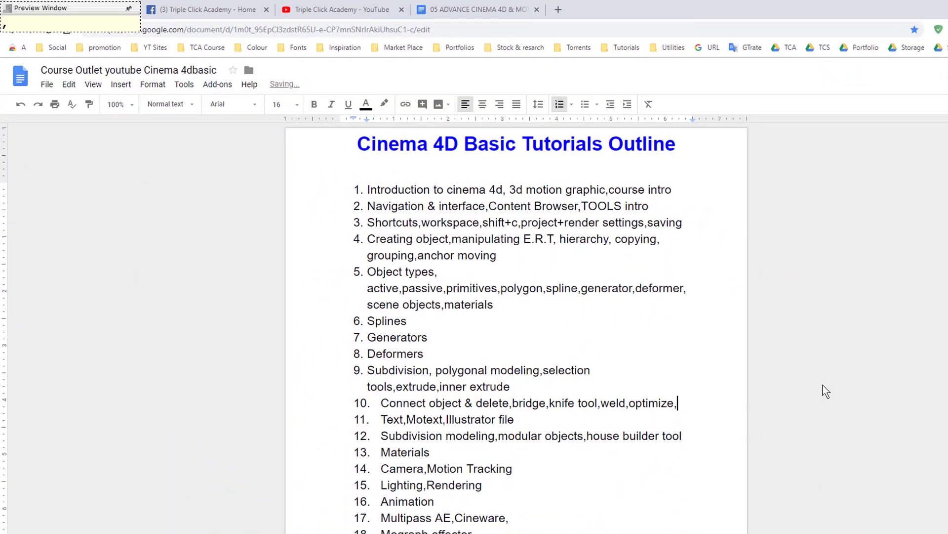
key(BackSpace)
key(BackSpace)
key(BackSpace)
text(spli)
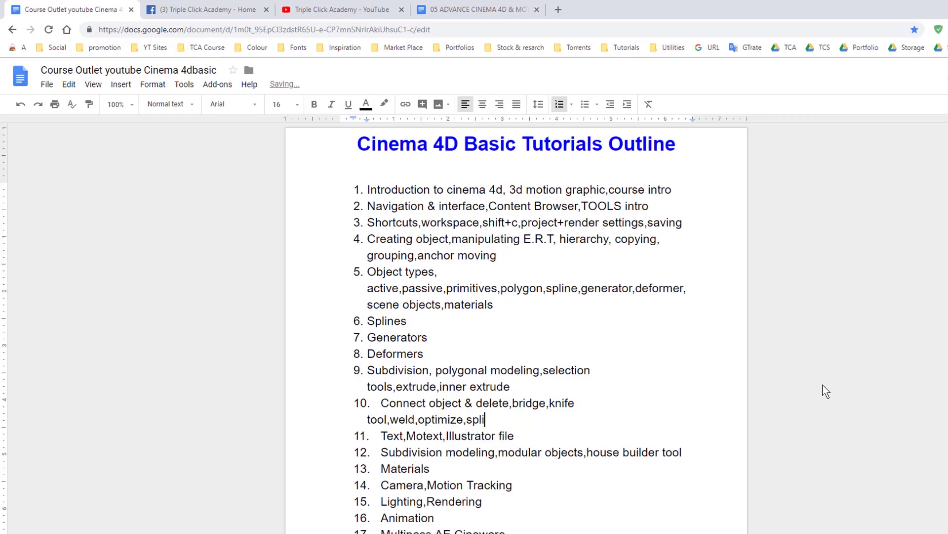
text(t)
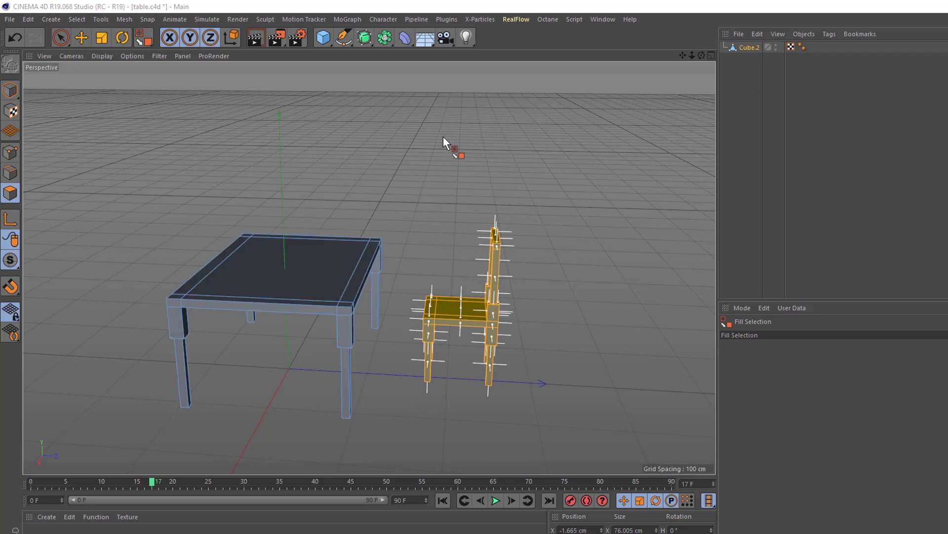
Step: Switch back to Cinema 4D and split the selected chair polygons of the merged object into a separate object
click(11, 91)
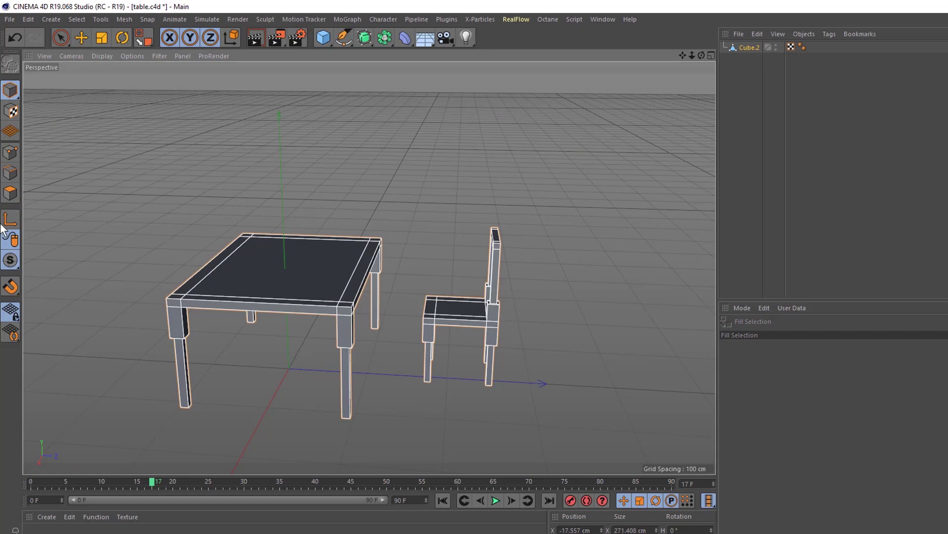
click(10, 193)
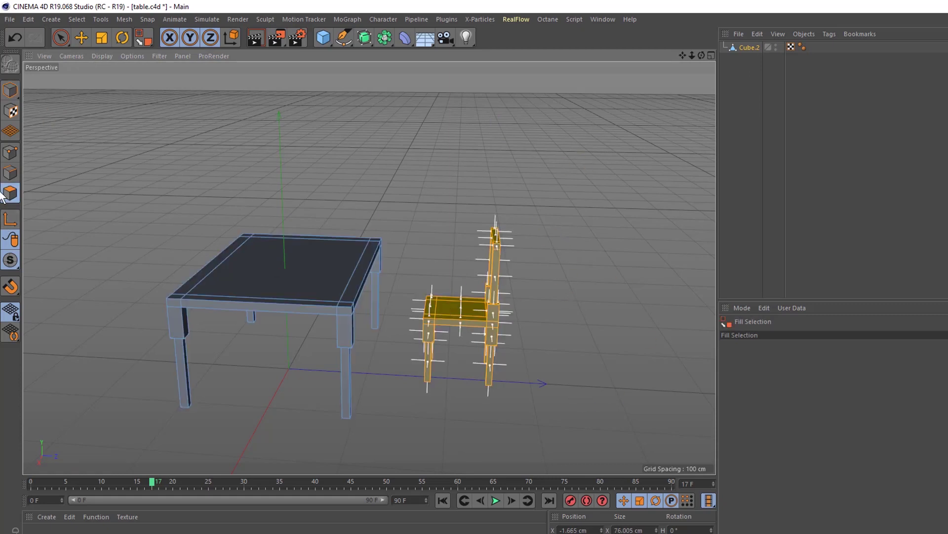
right_click(540, 176)
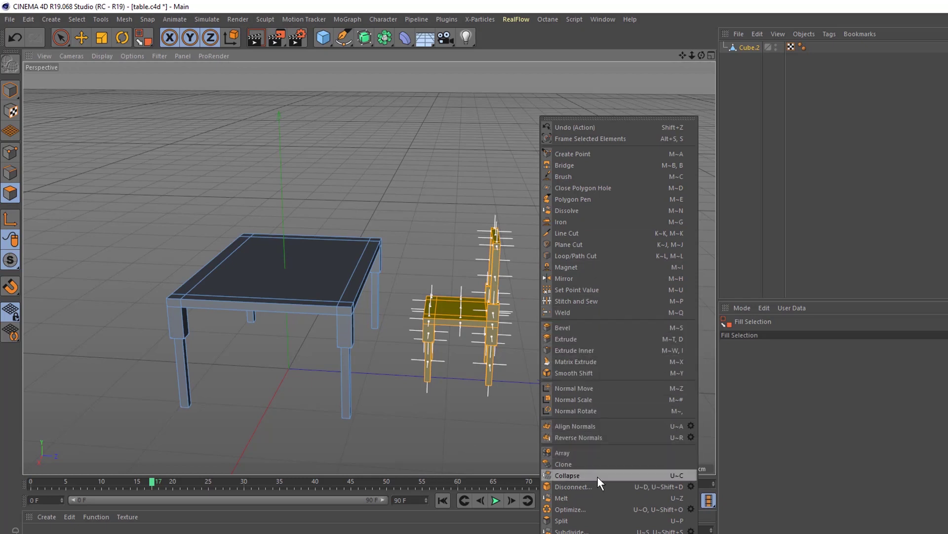
click(583, 521)
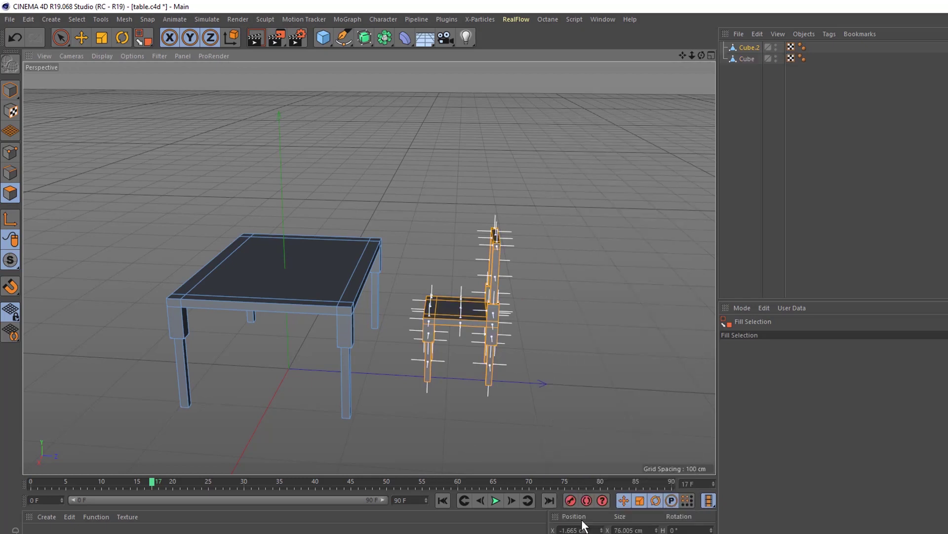
Step: Inspect the split-off chair object and the original merged object in model mode
click(752, 59)
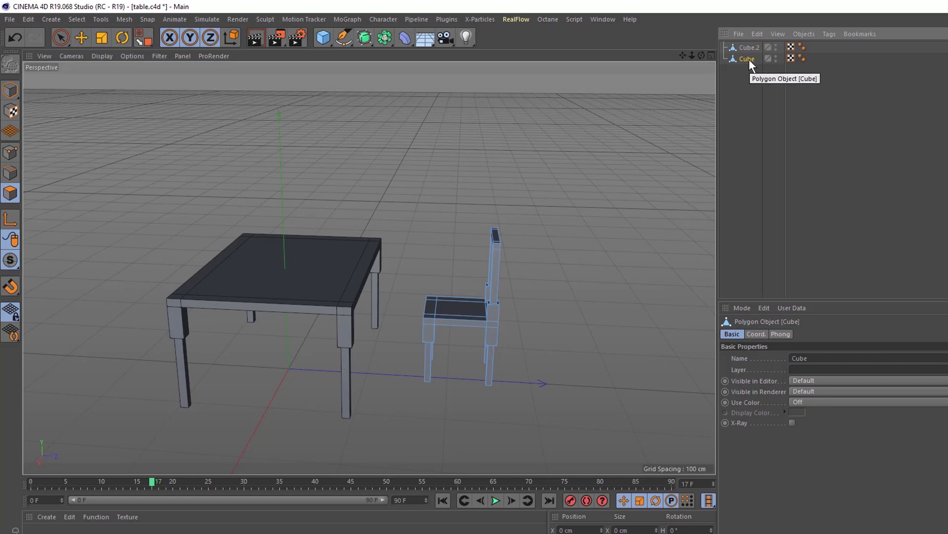
click(13, 90)
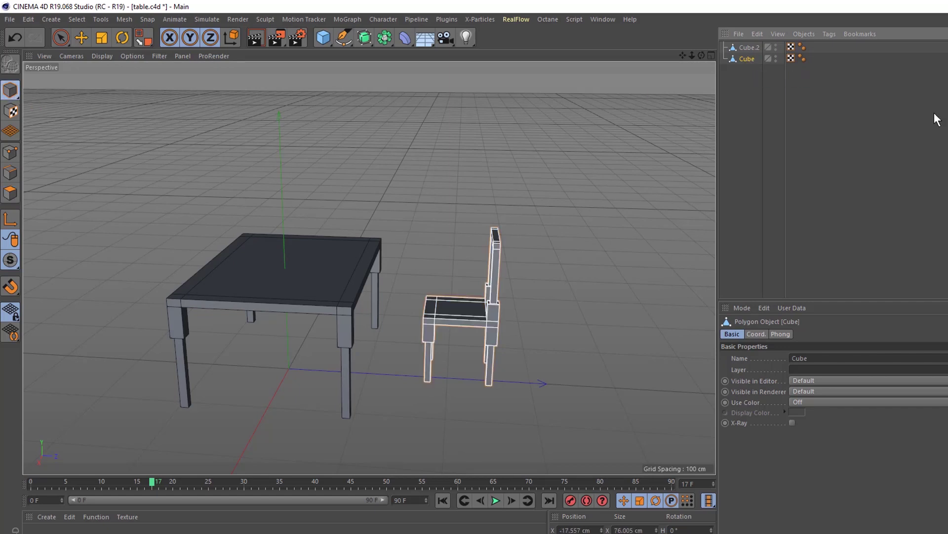
click(755, 47)
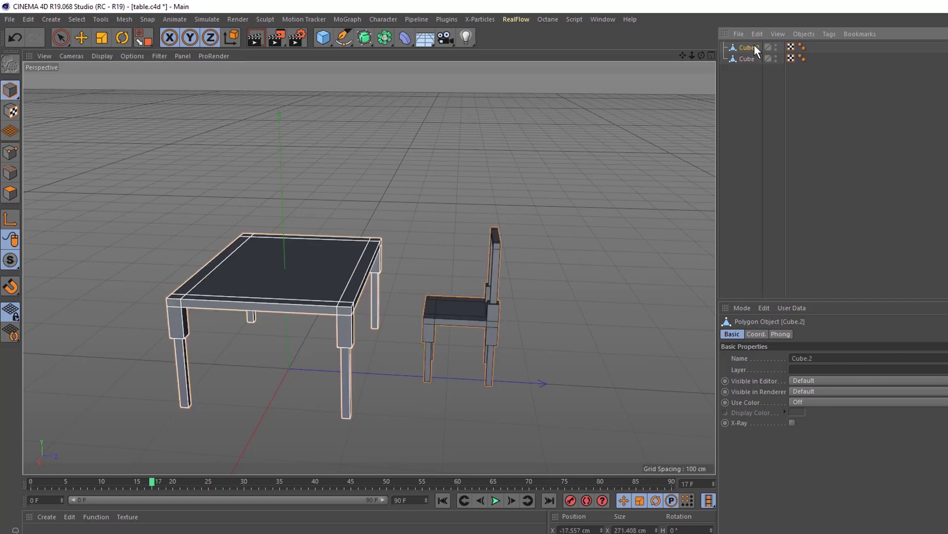
Step: Delete the selected chair polygons from the Cube.2 object so it keeps only the table, and return to model mode
click(10, 192)
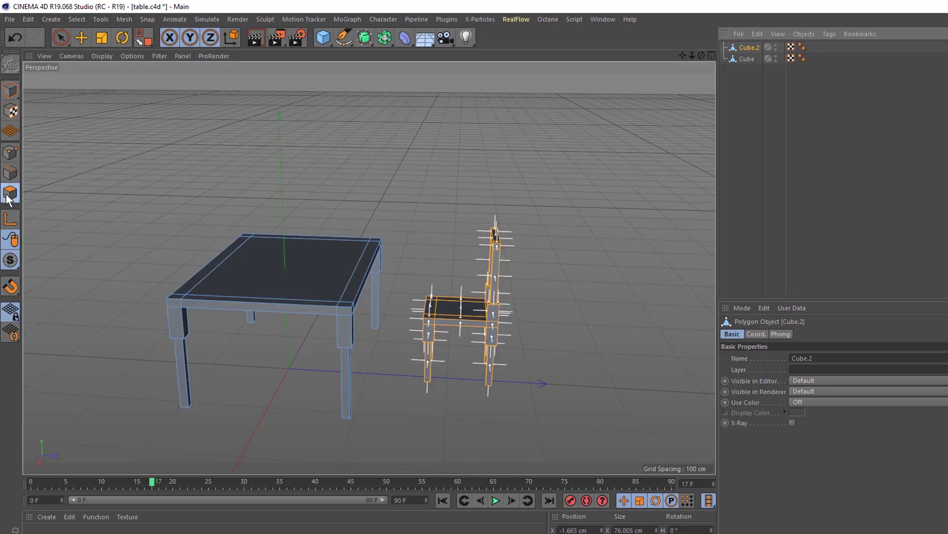
alt+drag(516, 366, 496, 414)
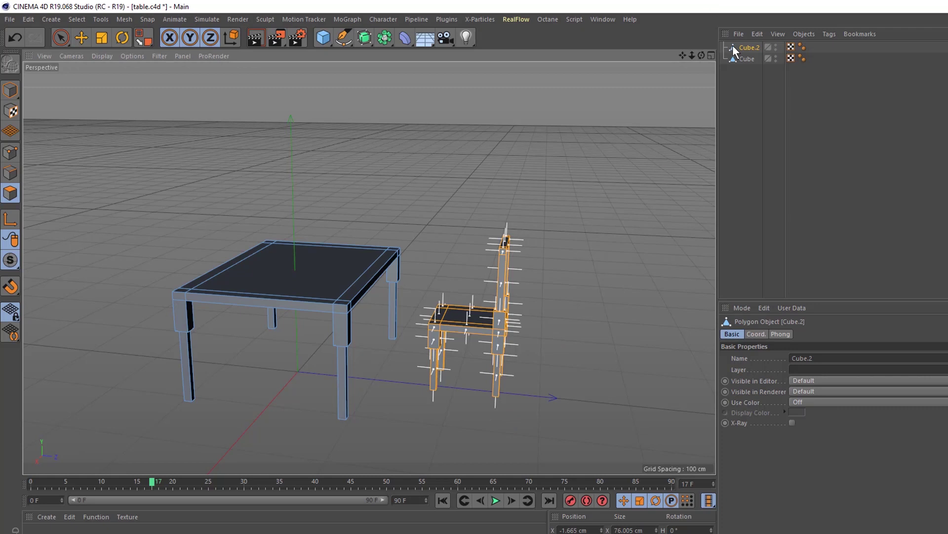
click(748, 48)
click(577, 129)
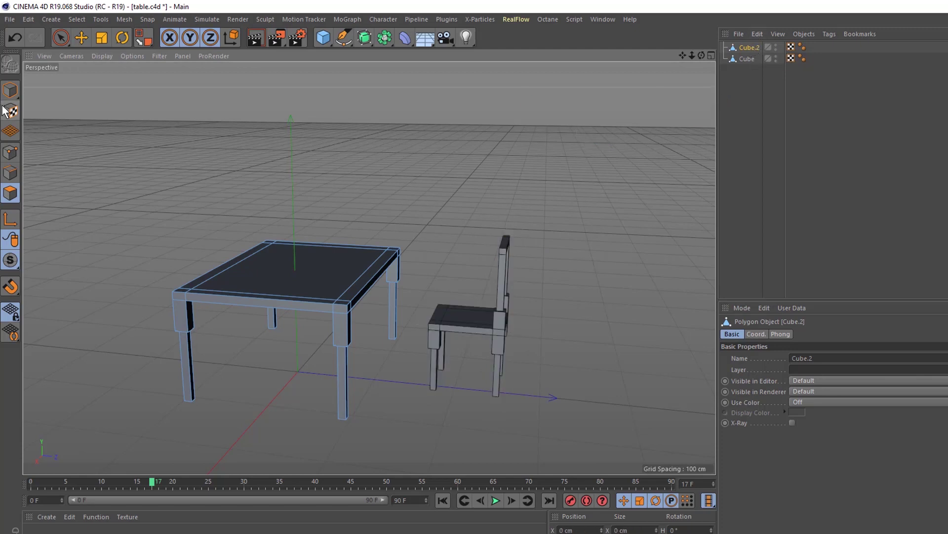
click(10, 90)
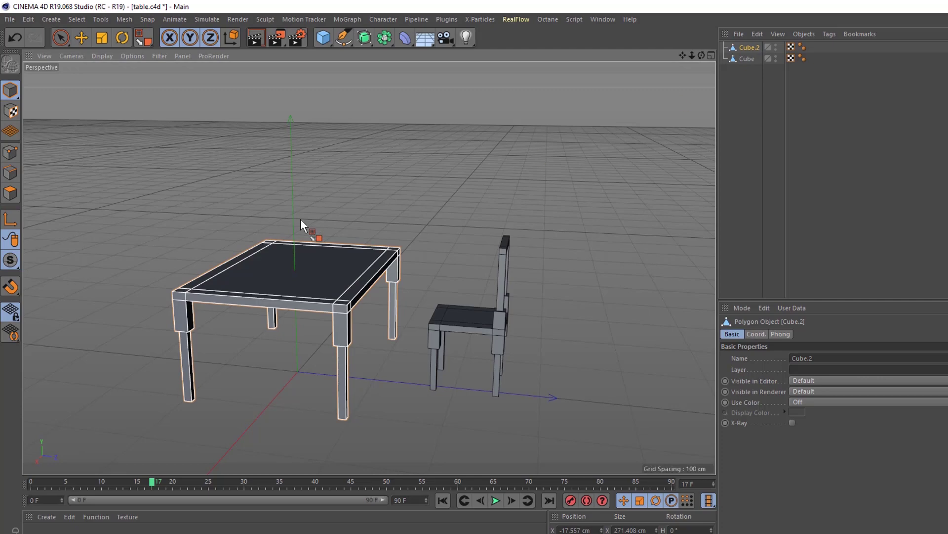
Step: Rename the chair object "chair" and the Cube.2 object "table"
click(746, 59)
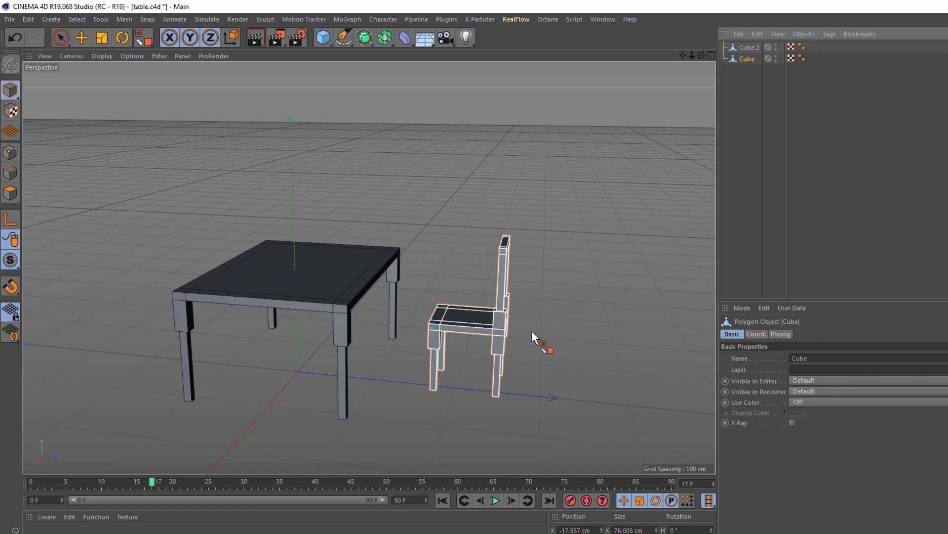
scroll(524, 312, up, 3)
double_click(749, 58)
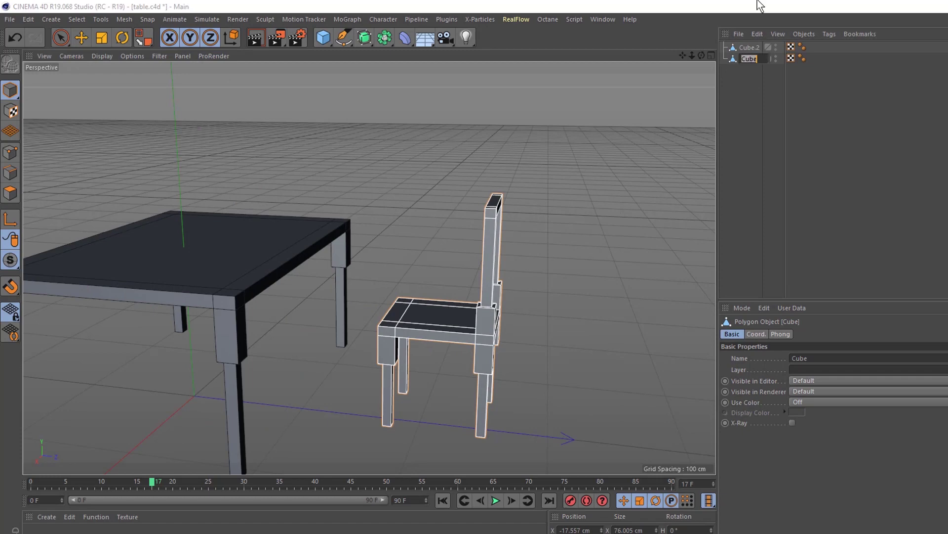
text(chair)
key(Return)
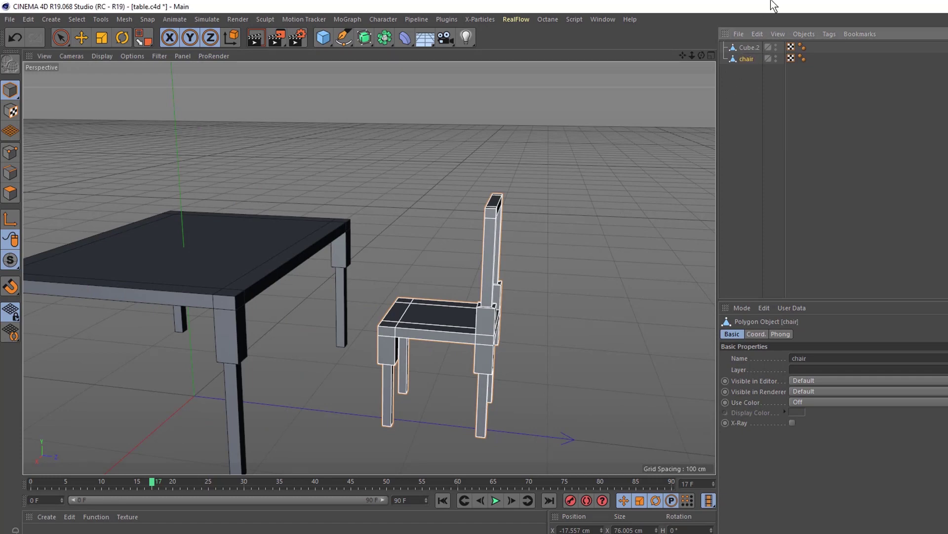
double_click(754, 47)
text(table)
key(Return)
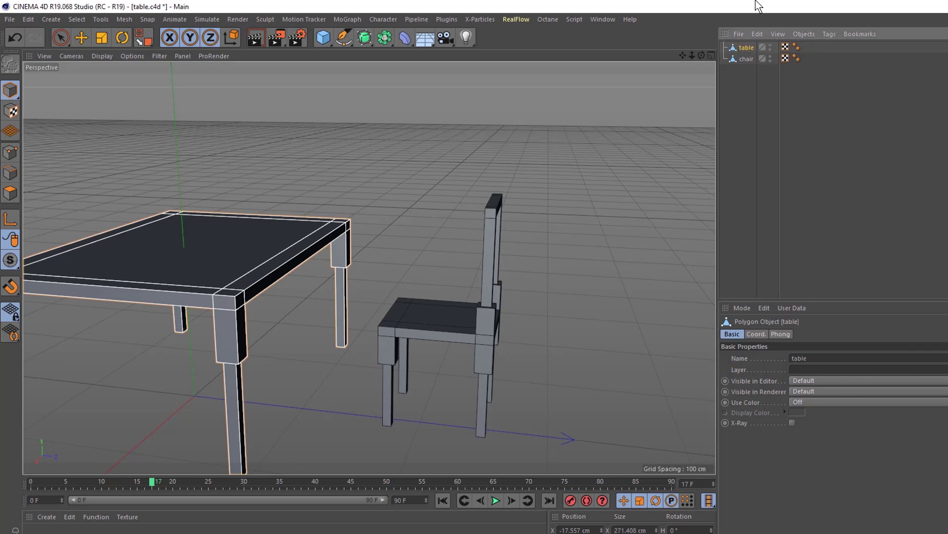
Step: Select the front polygons of both backrest posts on the chair with Live Selection and delete them
alt+drag(452, 294, 386, 327)
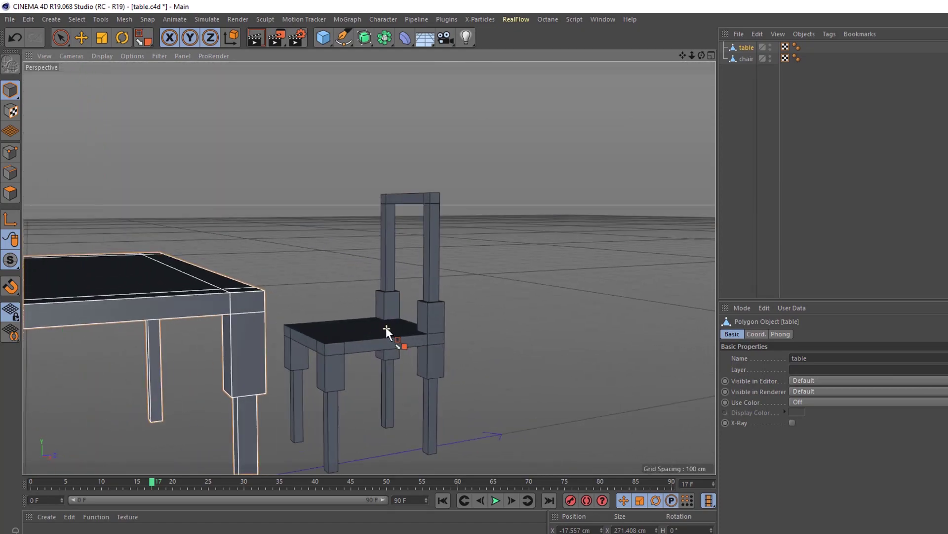
alt+drag(375, 366, 351, 396)
click(747, 59)
key(o)
alt+drag(455, 251, 468, 381)
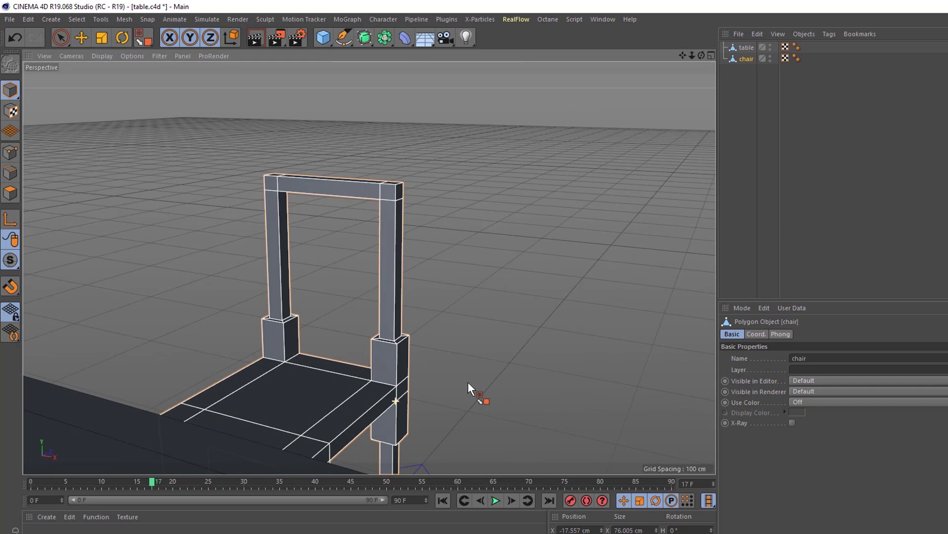
click(18, 194)
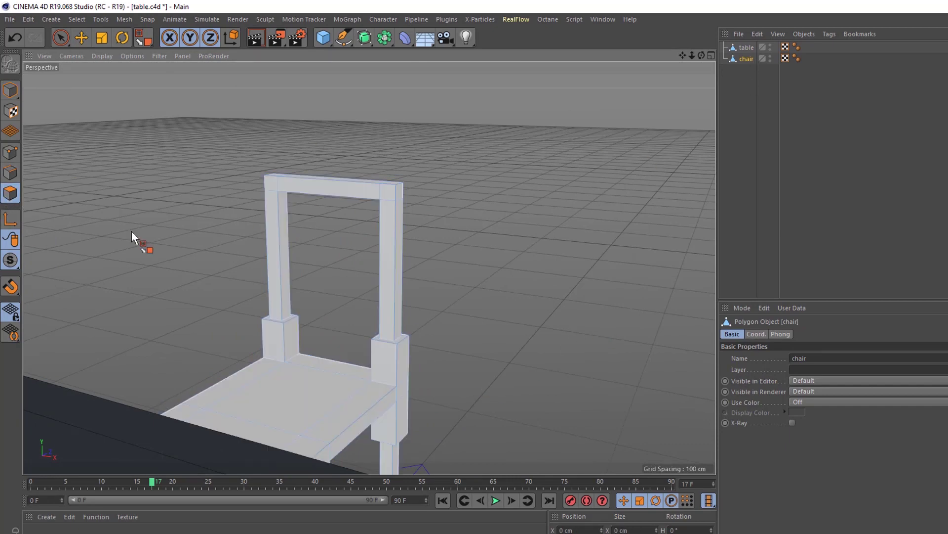
click(60, 37)
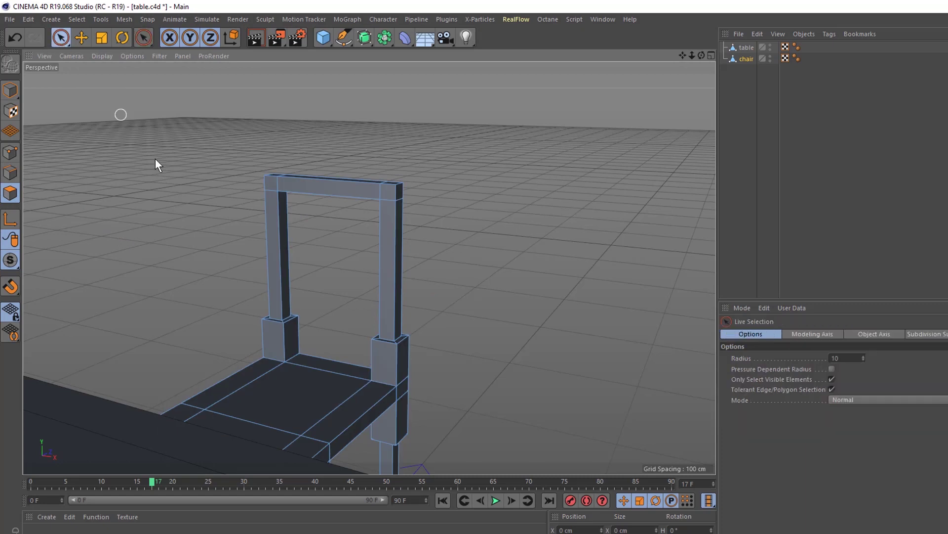
click(386, 259)
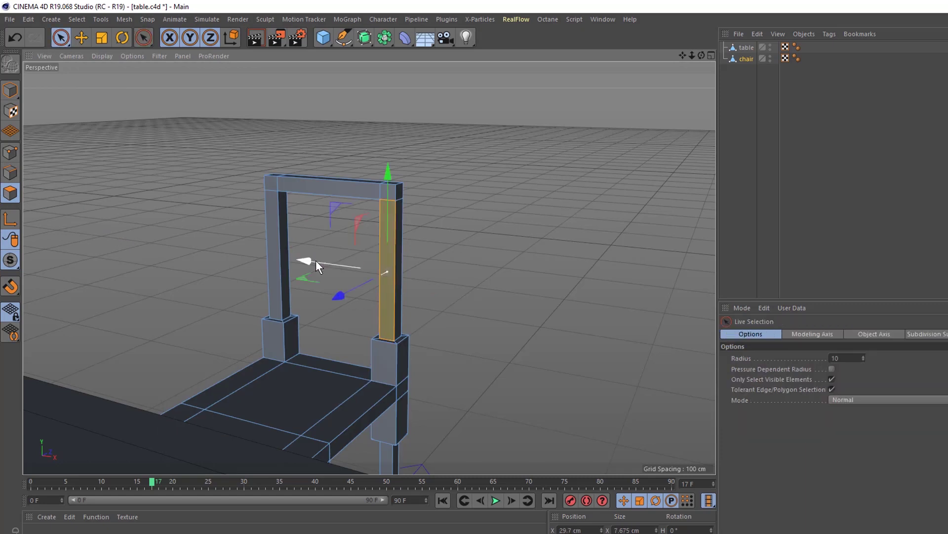
shift+click(274, 259)
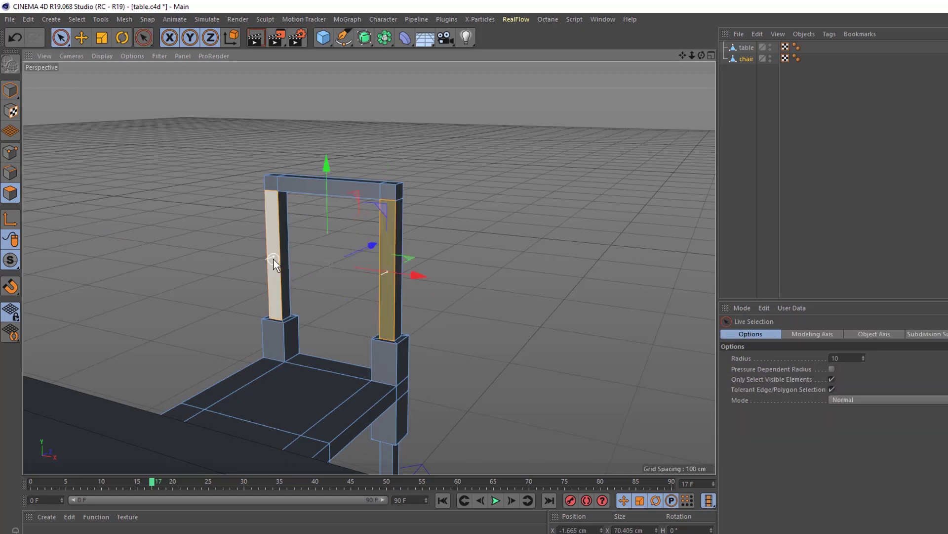
click(667, 256)
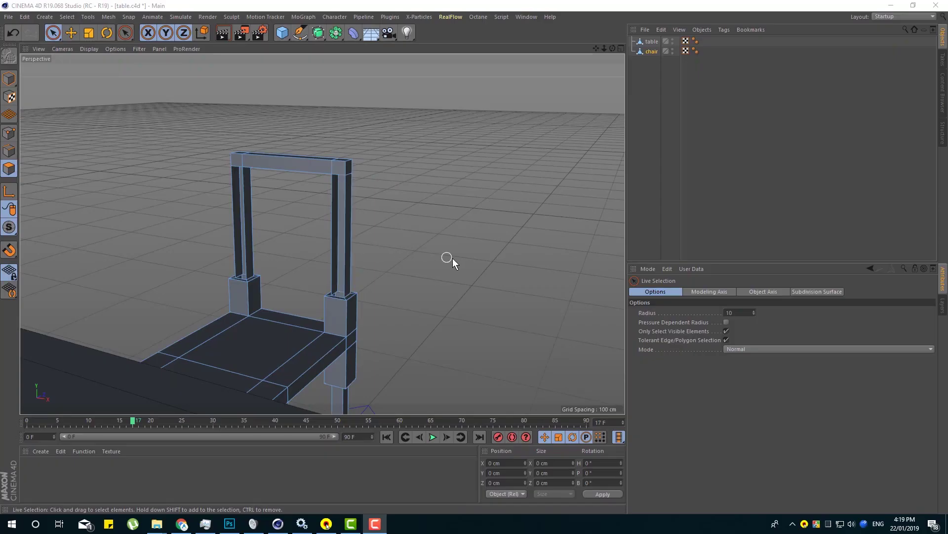
Step: Delete the polygons of the top rail between the chair's two backrest posts
mouse_move(512, 298)
alt+mouse_down()
mouse_move(460, 307)
mouse_move(500, 304)
alt+mouse_up()
alt+drag(437, 260, 438, 261)
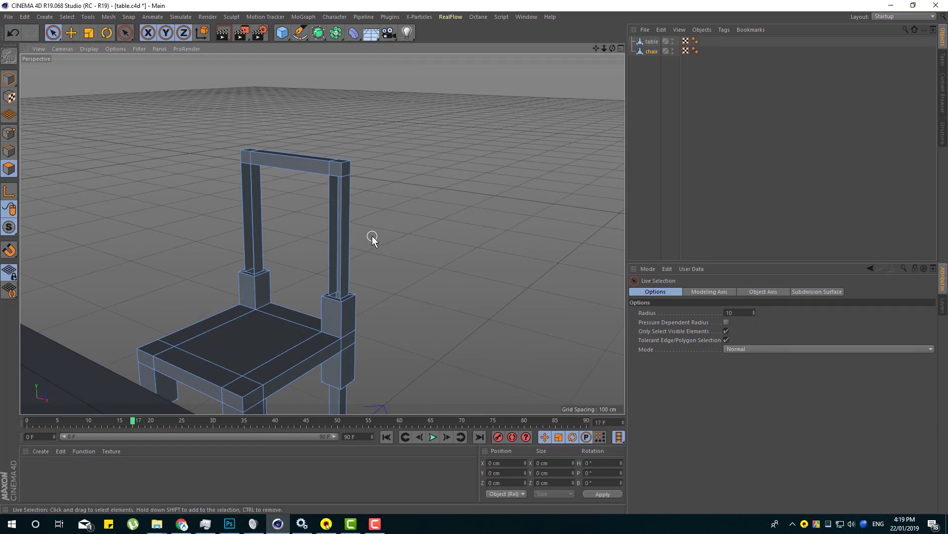
drag(50, 31, 97, 99)
click(301, 164)
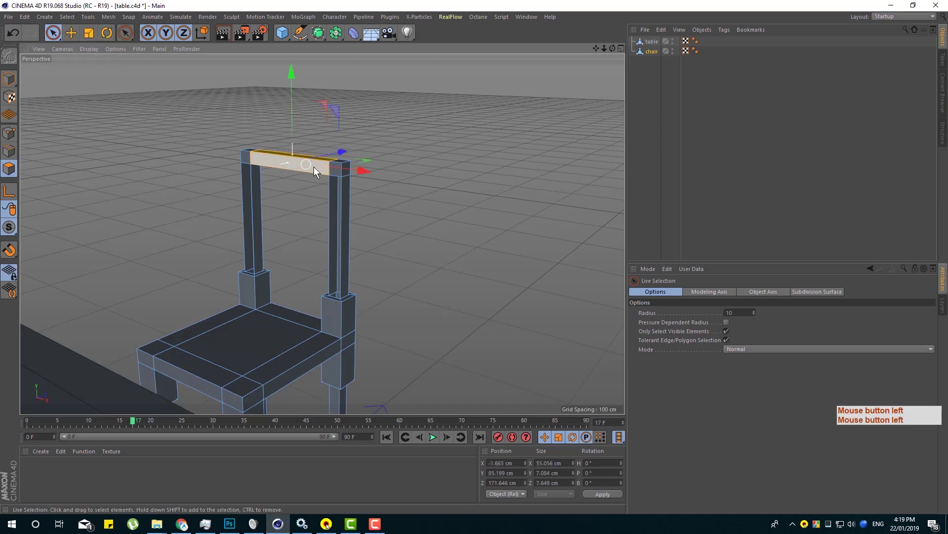
key(Delete)
click(293, 166)
click(294, 164)
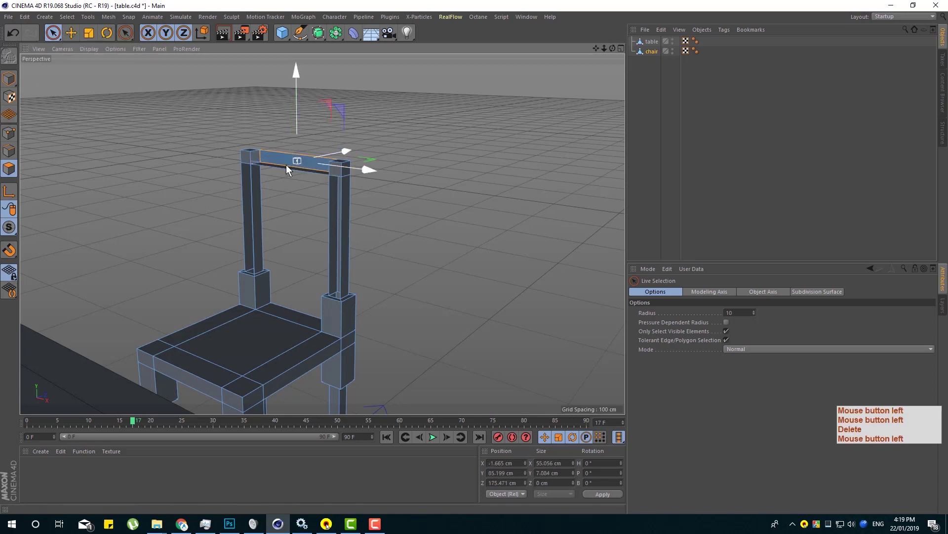
key(Delete)
click(281, 162)
key(Delete)
Step: Delete the polygons of the corner blocks at the upper ends of both backrest posts
click(337, 166)
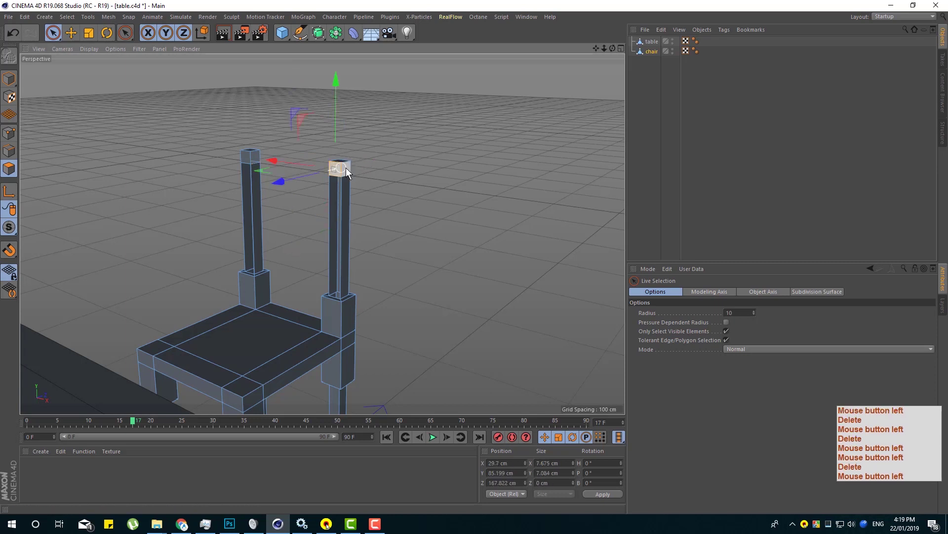
key(Delete)
click(348, 182)
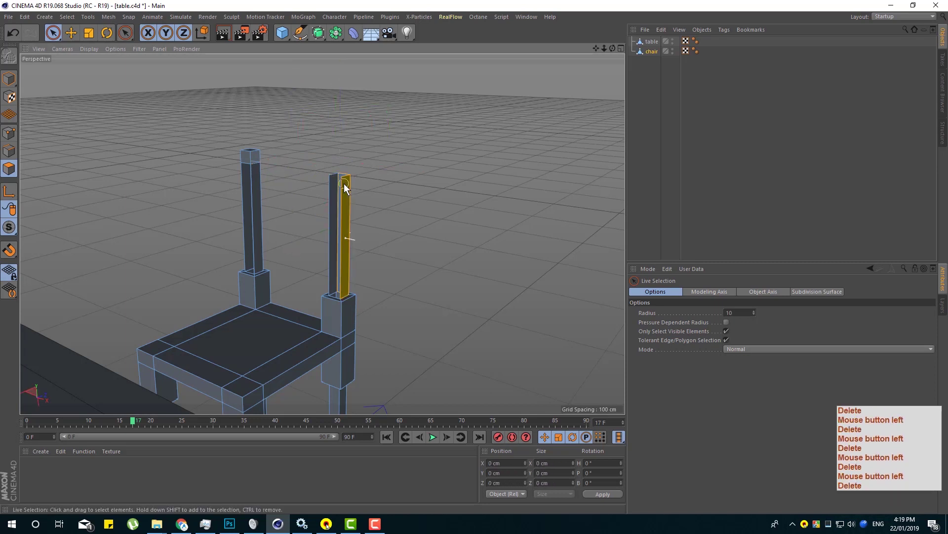
click(250, 154)
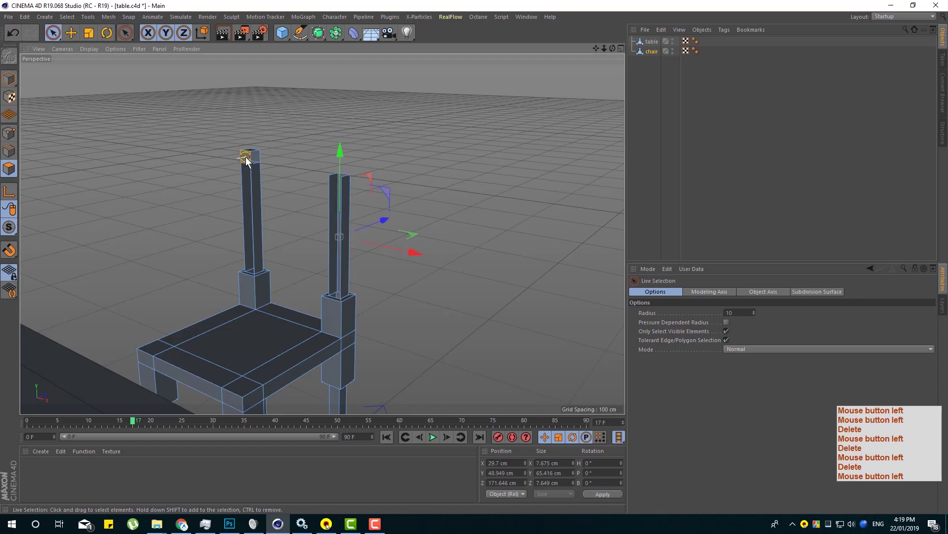
key(Delete)
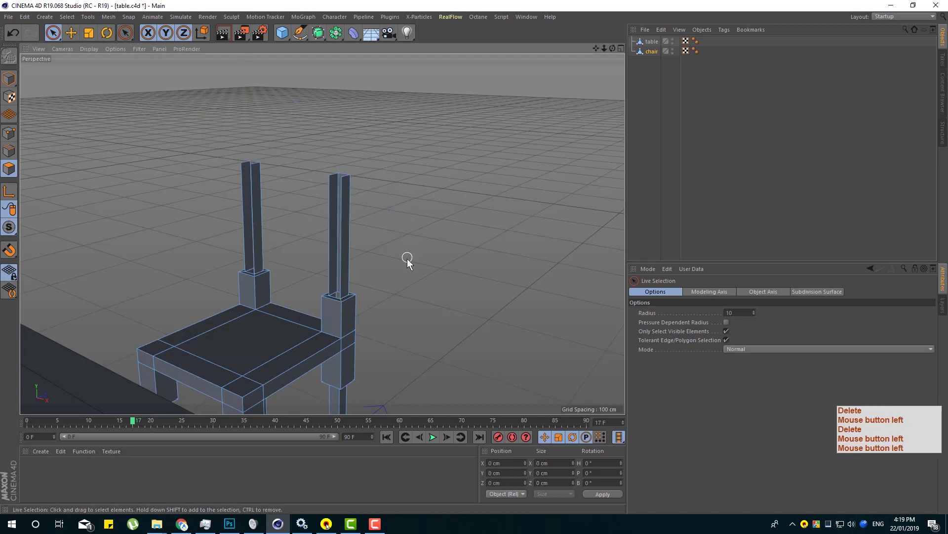
Step: In point mode, select one stray point above the nearer backrest post and remove it with Optimize
alt+drag(420, 241, 369, 250)
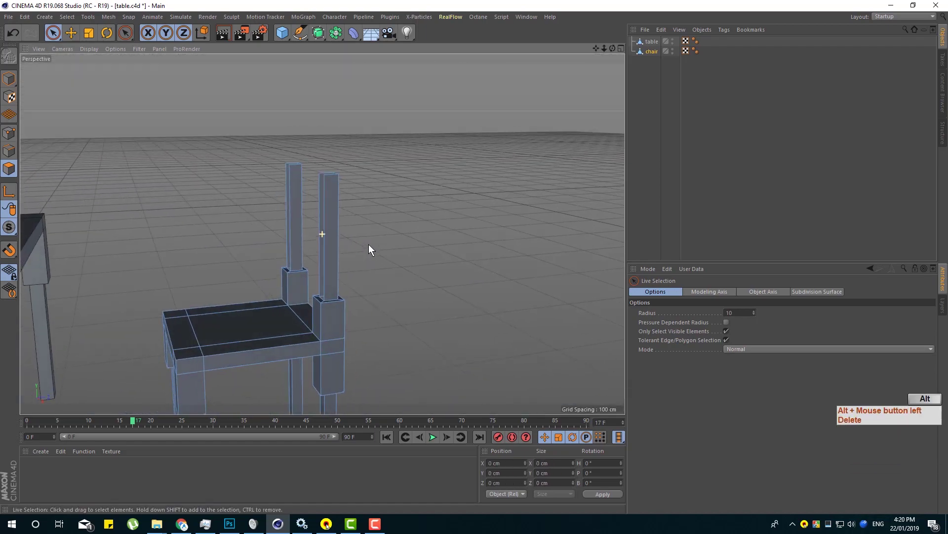
click(11, 134)
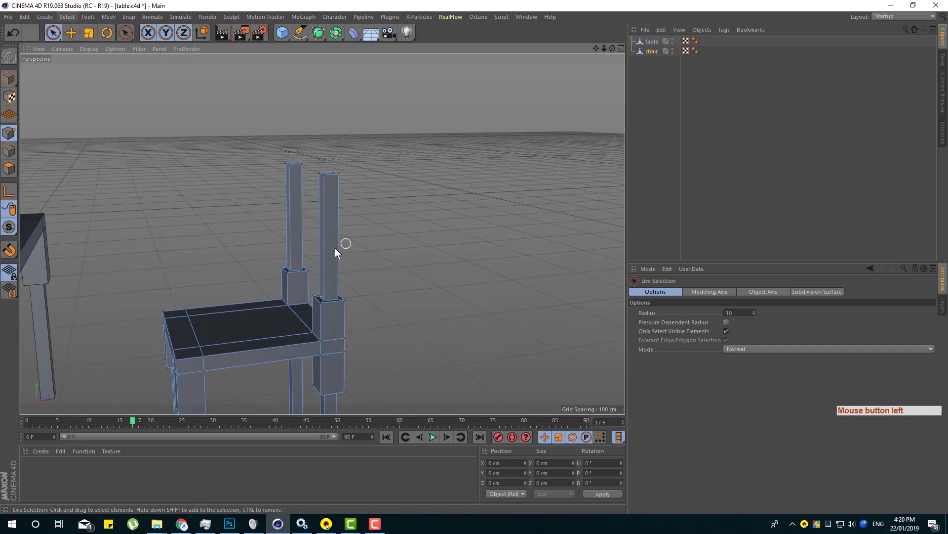
alt+drag(304, 161, 434, 183)
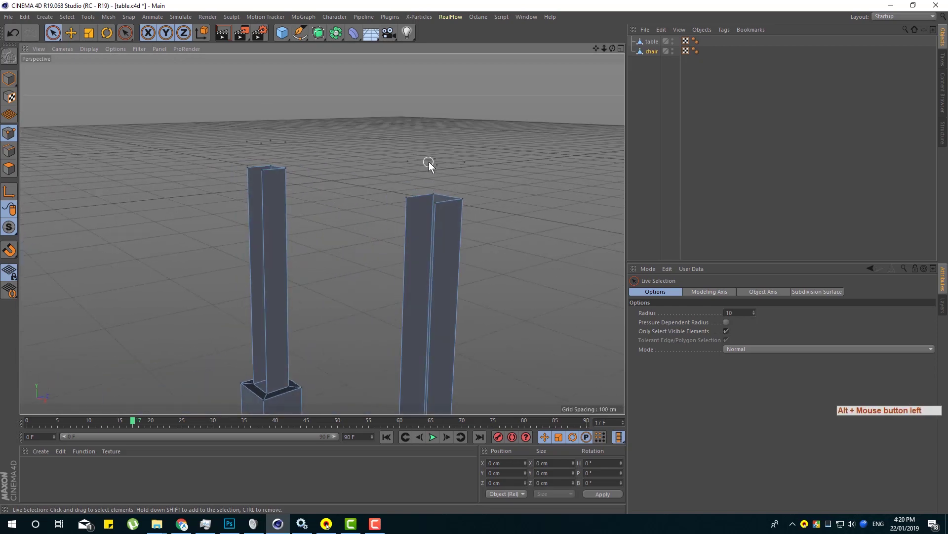
click(463, 161)
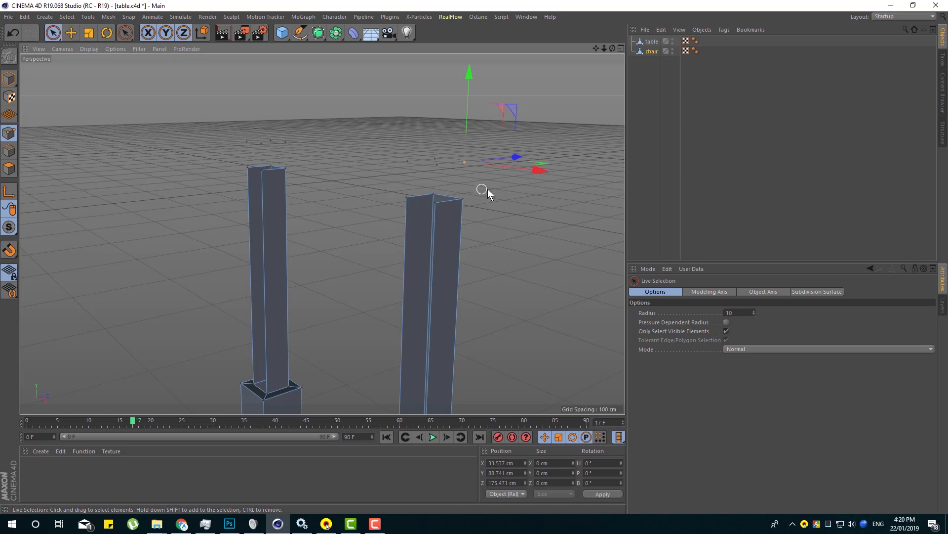
right_click(537, 192)
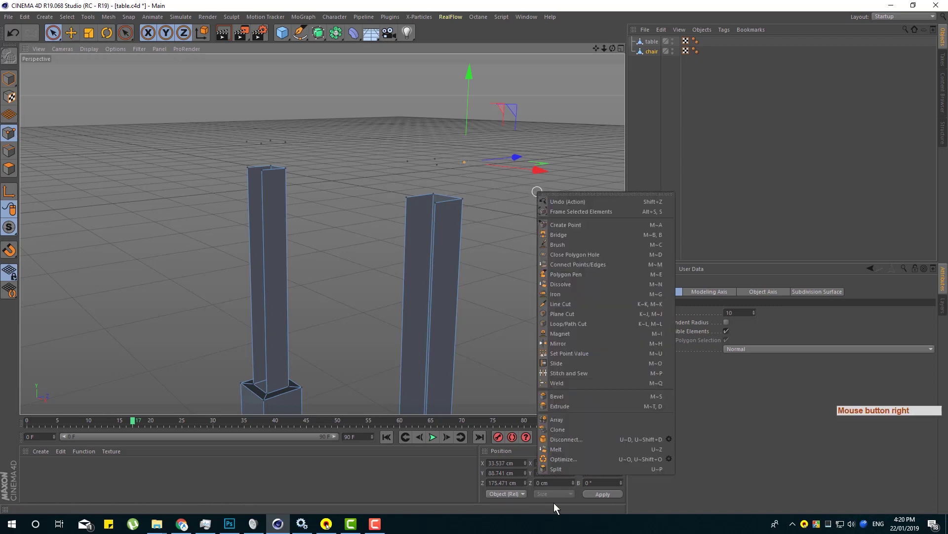
click(573, 460)
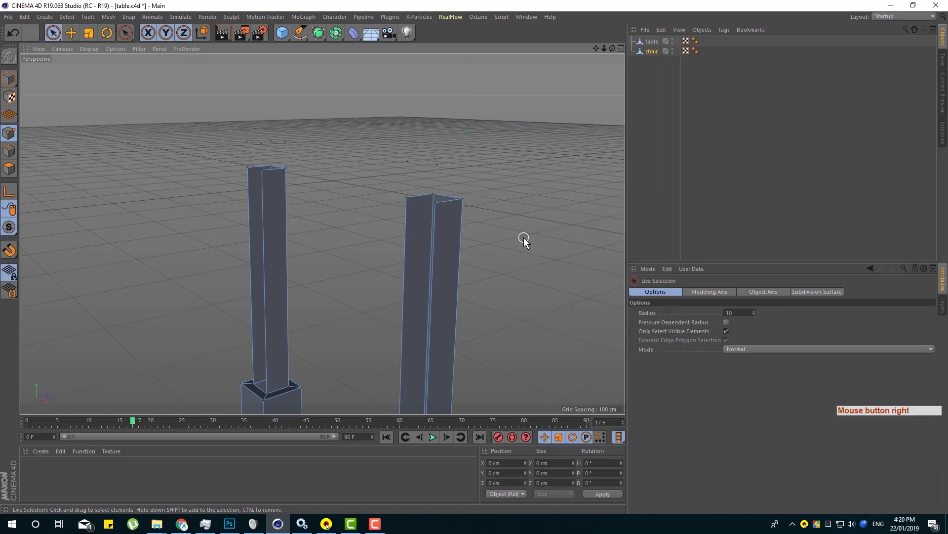
click(313, 252)
Step: Select all of the chair's points with Rectangle Selection and run Optimize on them to remove the stray points
scroll(336, 276, down, 3)
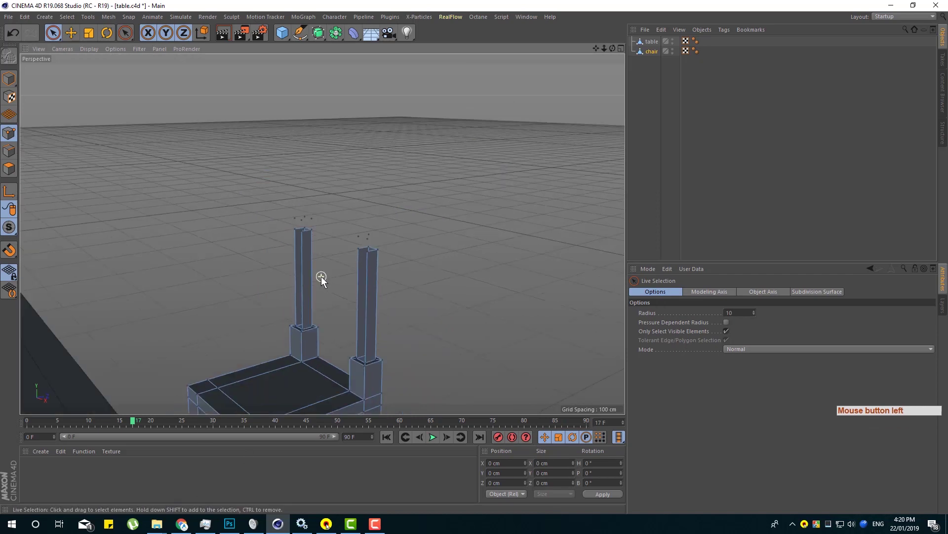
scroll(321, 277, down, 5)
alt+drag(327, 277, 357, 393)
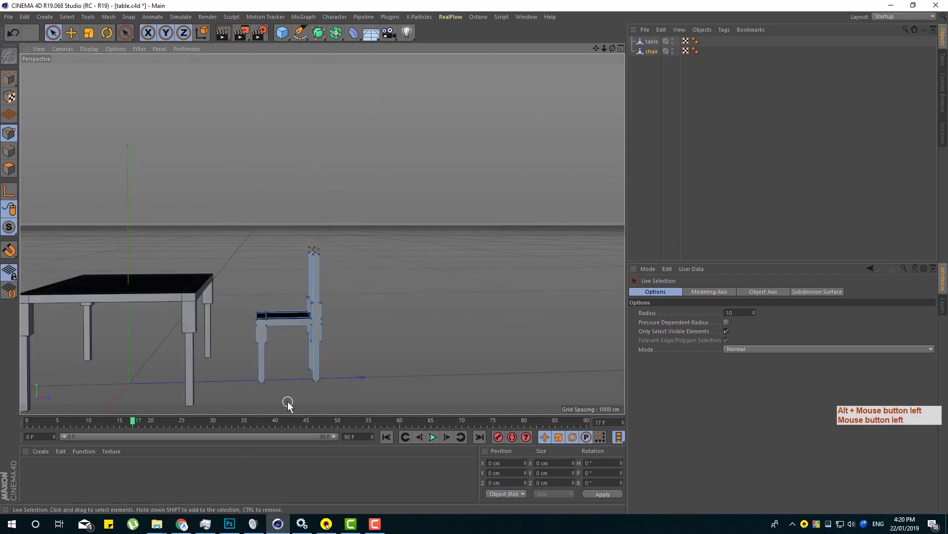
mouse_move(54, 33)
mouse_down()
mouse_move(109, 47)
mouse_move(99, 104)
mouse_move(96, 64)
mouse_up()
drag(236, 216, 388, 392)
scroll(269, 231, up, 5)
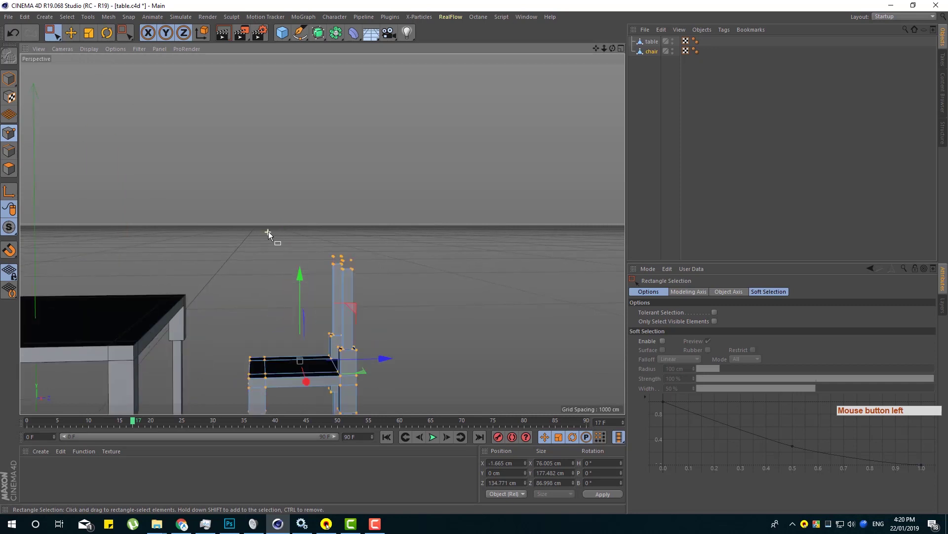
right_click(439, 282)
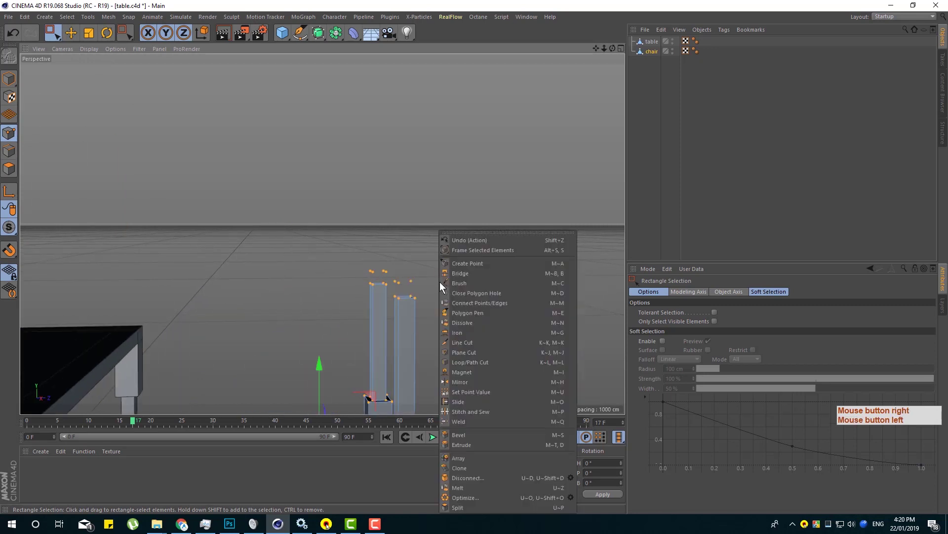
click(488, 497)
Step: Undo the point clean-up and the polygon deletions on the chair until its top rail is restored, and deselect the chair
alt+drag(463, 257, 486, 280)
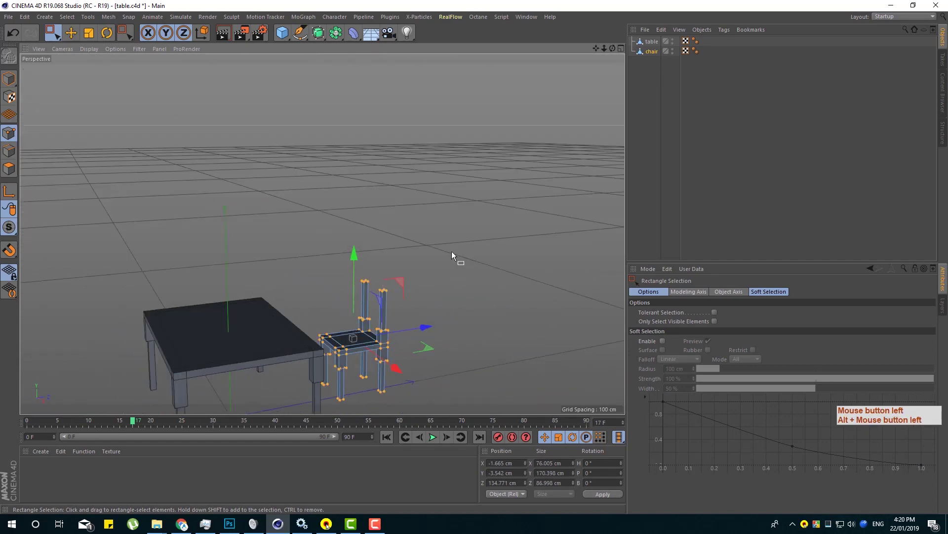
scroll(388, 314, up, 5)
key(ctrl)
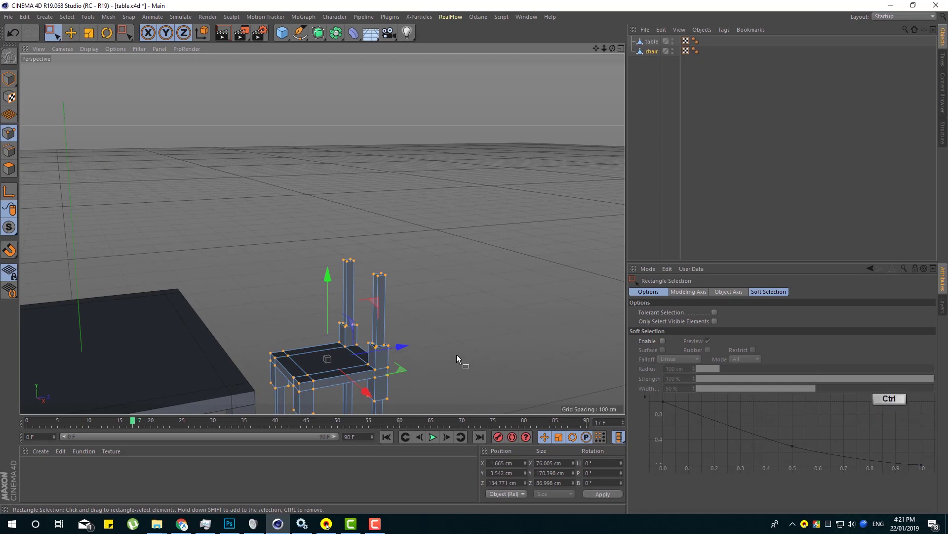
key(ctrl+z)
key(ctrl+z)
key(ctrl+z)
key(ctrl+z)
key(ctrl+z)
key(ctrl+z)
key(ctrl+z)
key(ctrl+z)
key(ctrl+z)
key(ctrl+z)
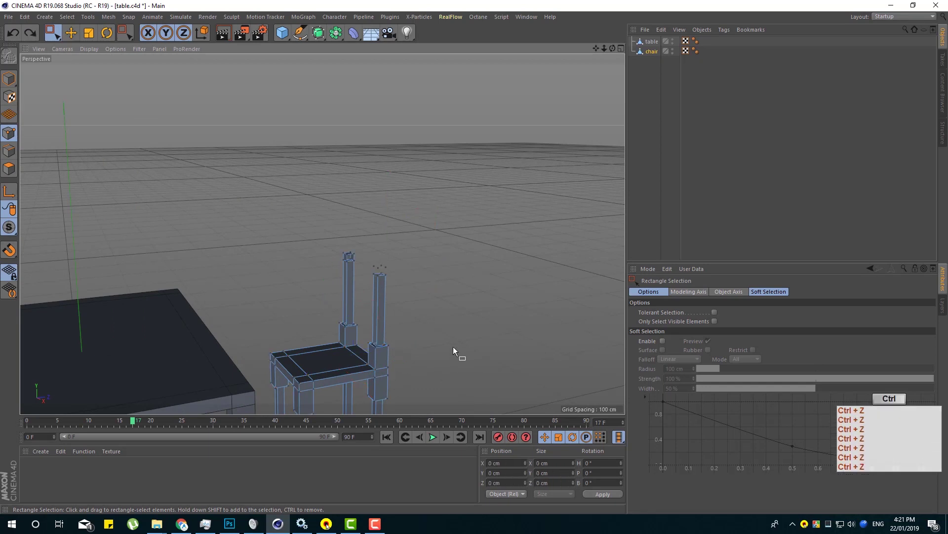
key(ctrl+z)
key(ctrl+z)
key(ctrl+z)
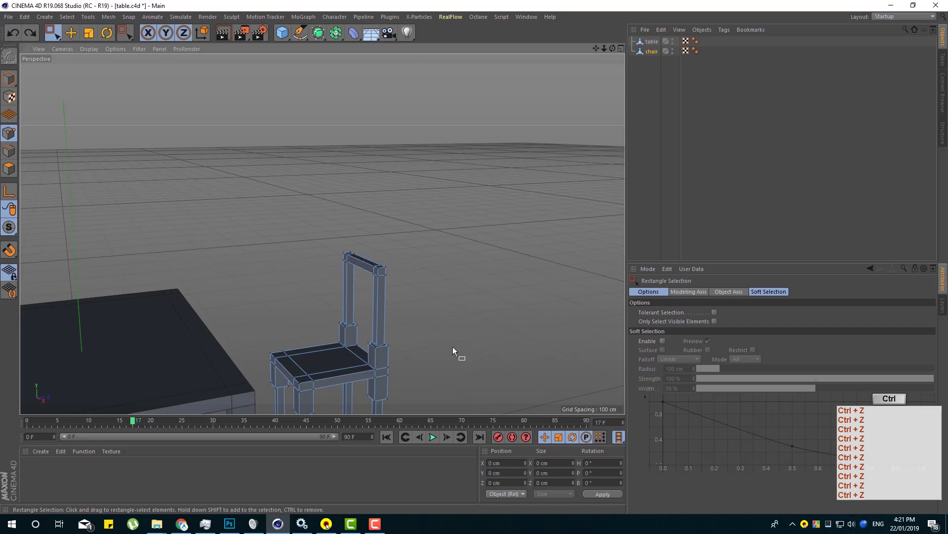
scroll(405, 337, up, 3)
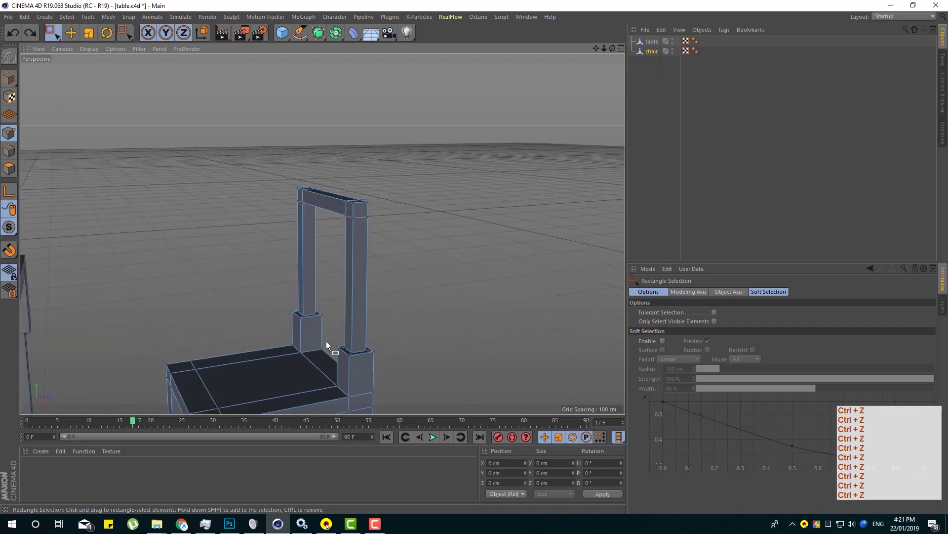
scroll(326, 340, down, 5)
alt+drag(406, 369, 303, 366)
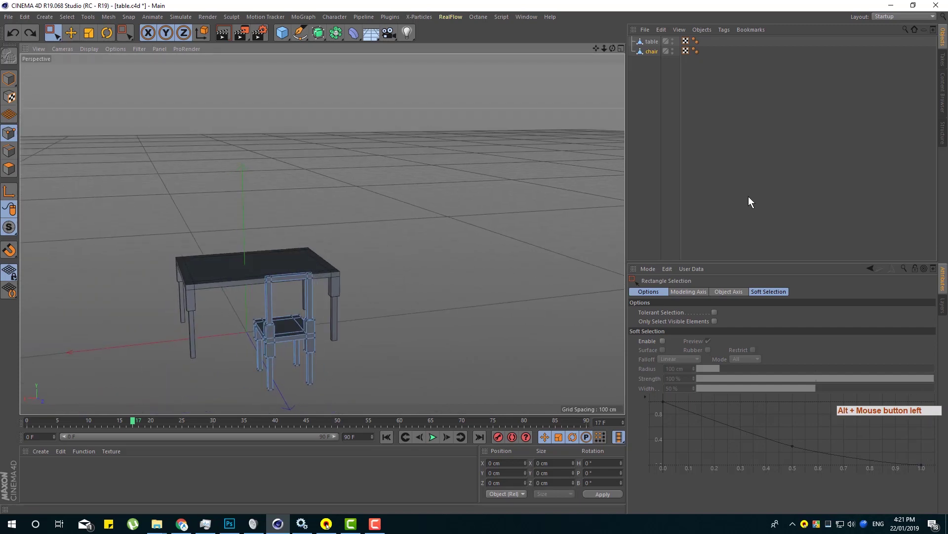
click(751, 180)
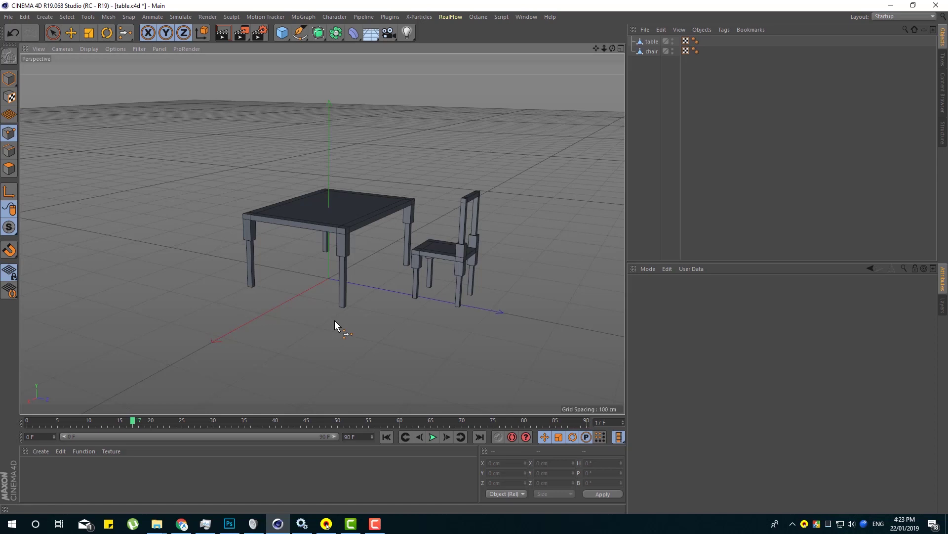
Step: Add a cube, move it about 264 cm along X in front of the table, and scale it down uniformly to about 55.2 cm
click(282, 34)
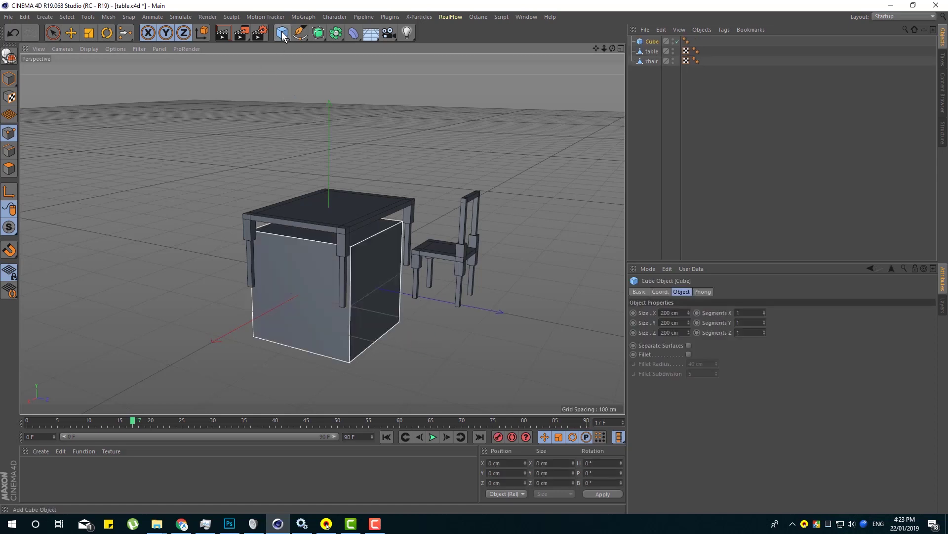
key(e)
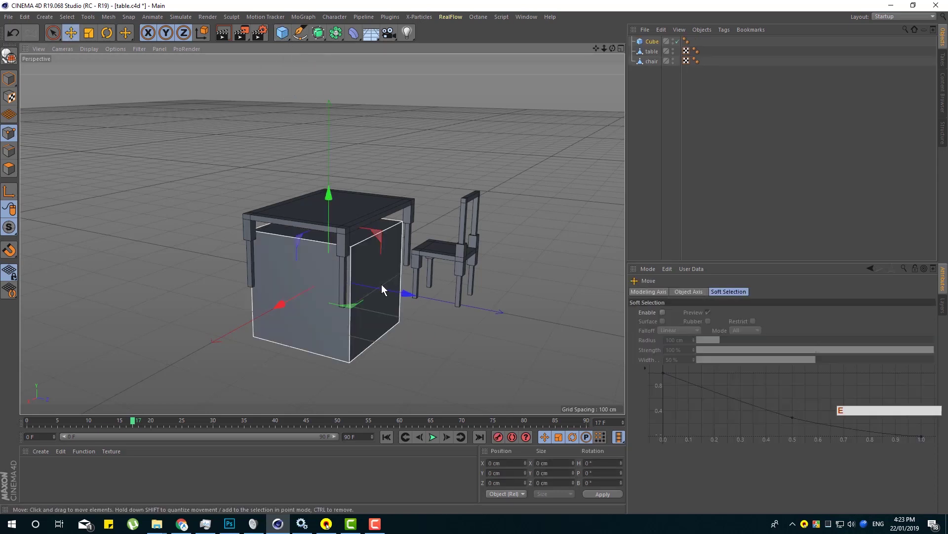
drag(276, 303, 162, 337)
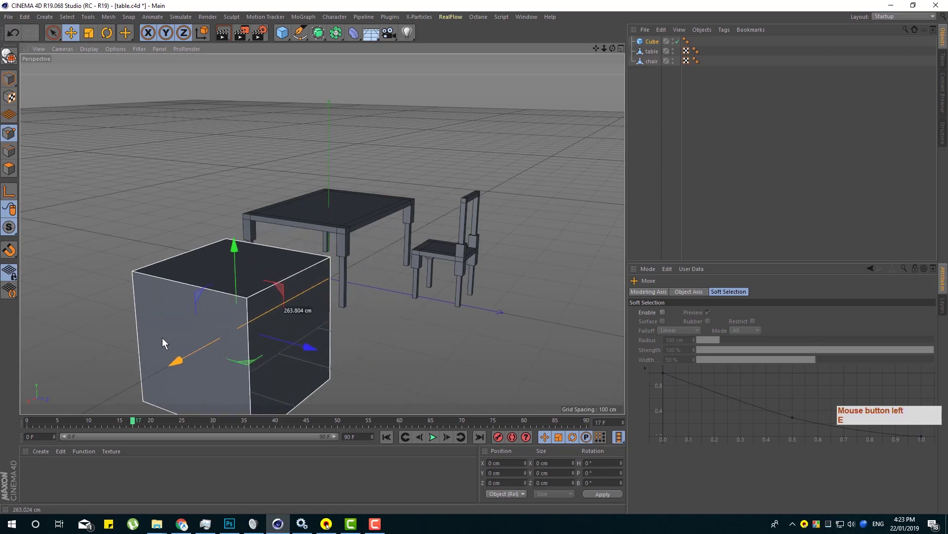
key(t)
drag(566, 105, 294, 259)
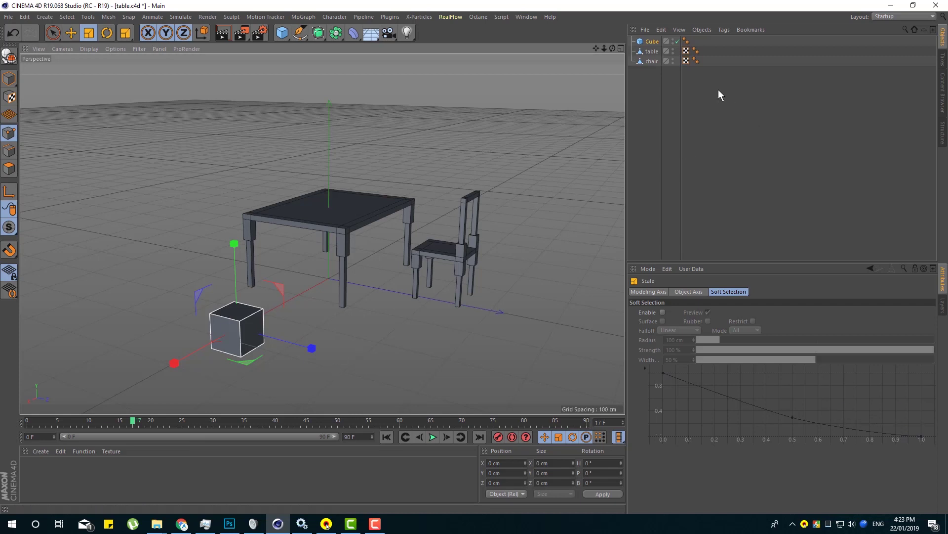
Step: Enable Separate Surfaces on the cube, make it editable, and expand its hierarchy
click(653, 41)
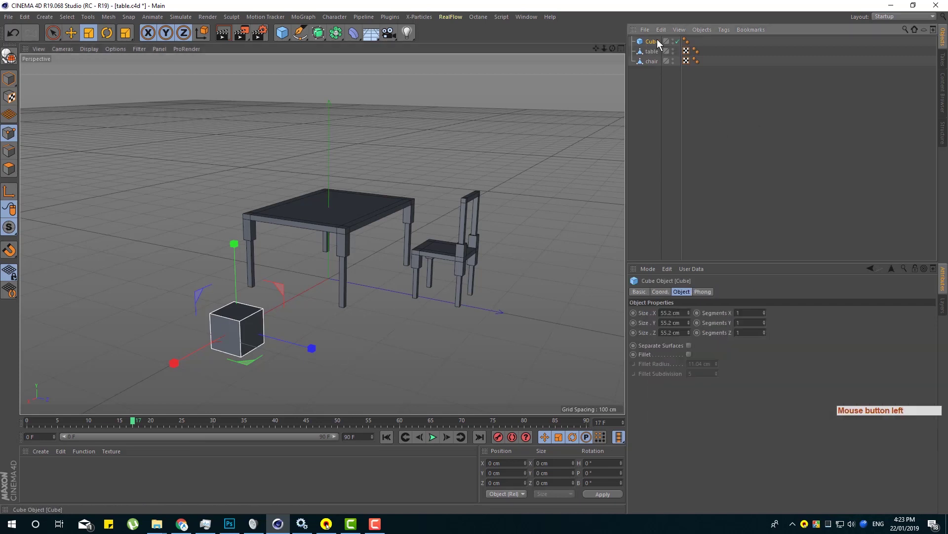
click(689, 345)
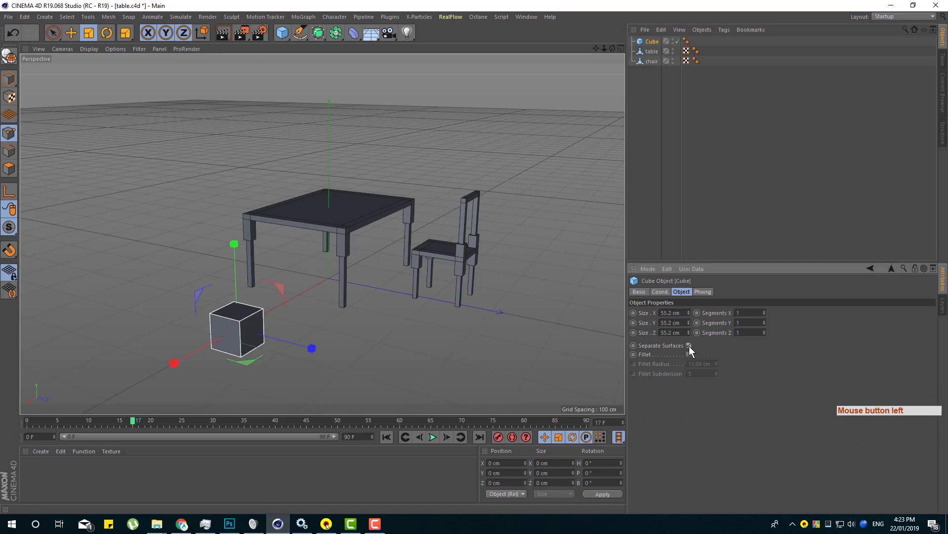
key(c)
click(631, 41)
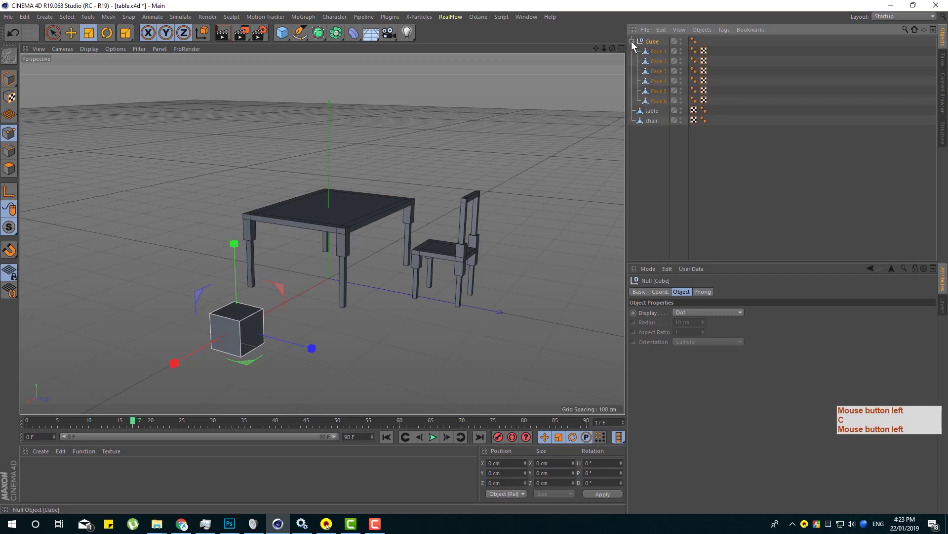
Step: Merge Face 1 through Face 6 with Connect Objects + Delete, and delete the leftover empty Cube null
click(659, 52)
shift+click(660, 100)
shift+click(660, 101)
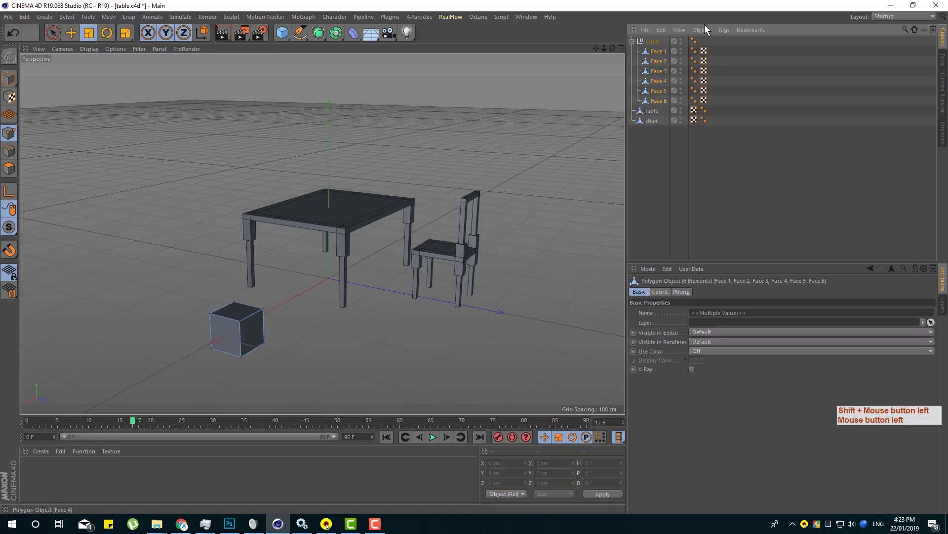
click(702, 30)
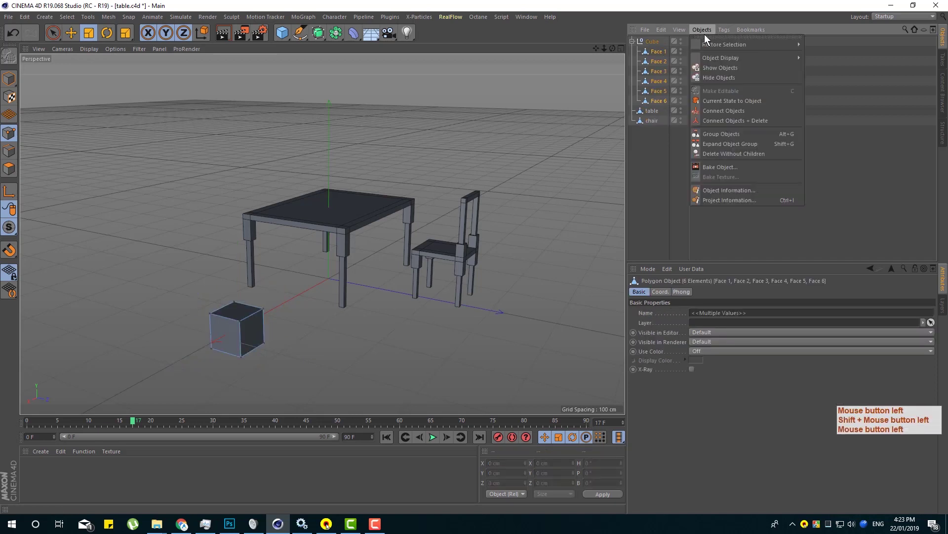
click(739, 120)
mouse_move(656, 71)
mouse_down()
mouse_move(661, 143)
mouse_move(648, 76)
mouse_up()
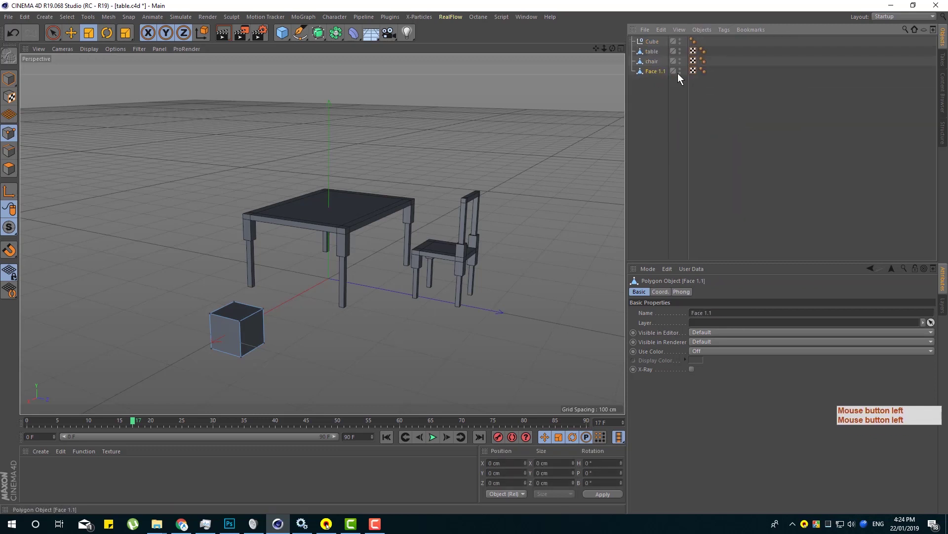
click(652, 40)
key(Delete)
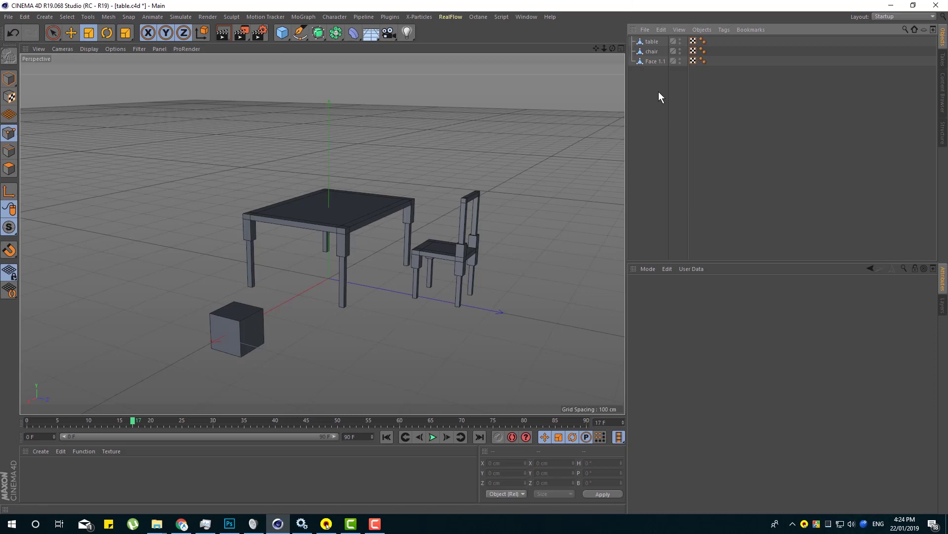
Step: In point mode, select the nearest upper corner point of the merged box with Live Selection
click(656, 61)
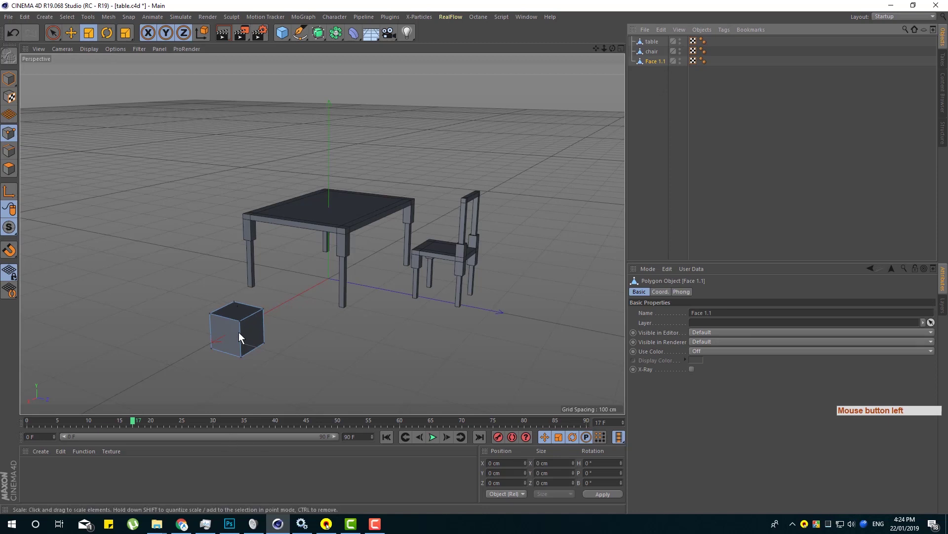
click(9, 134)
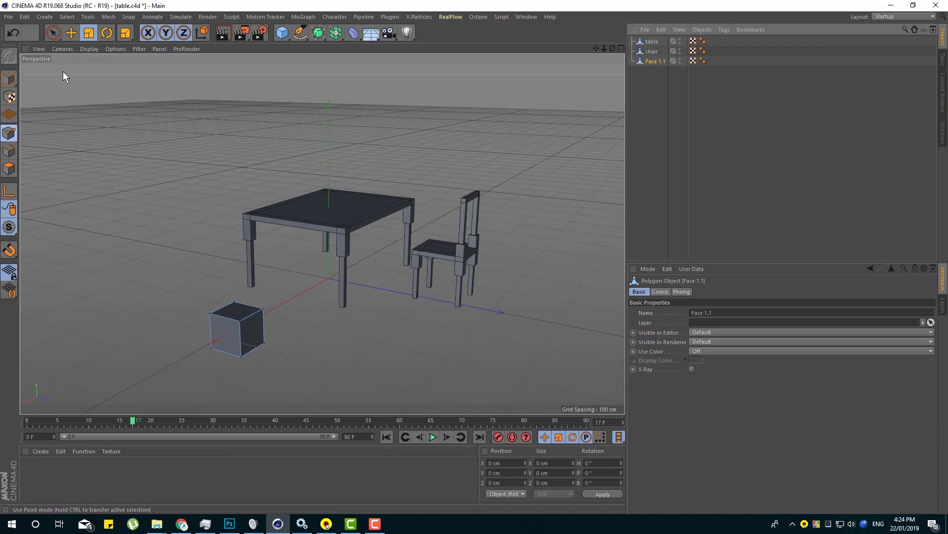
click(73, 31)
click(53, 33)
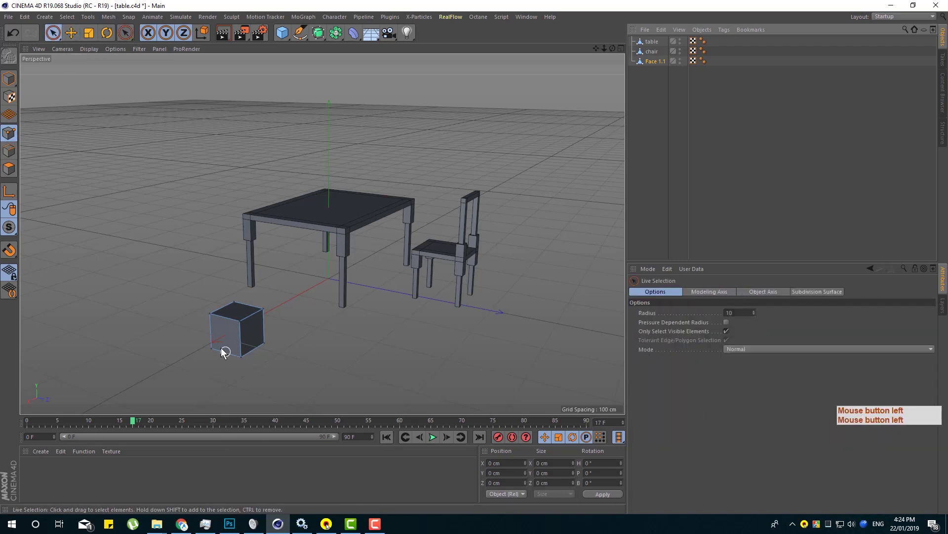
click(240, 321)
Step: Try to pull the selected corner point outward along the X axis
drag(181, 357, 151, 377)
alt+drag(275, 351, 328, 353)
key(ctrl+z)
Step: Raise the selected upper corner point of the box about 40 cm along Y
mouse_move(314, 392)
alt+mouse_down()
mouse_move(263, 403)
mouse_move(296, 386)
alt+mouse_up()
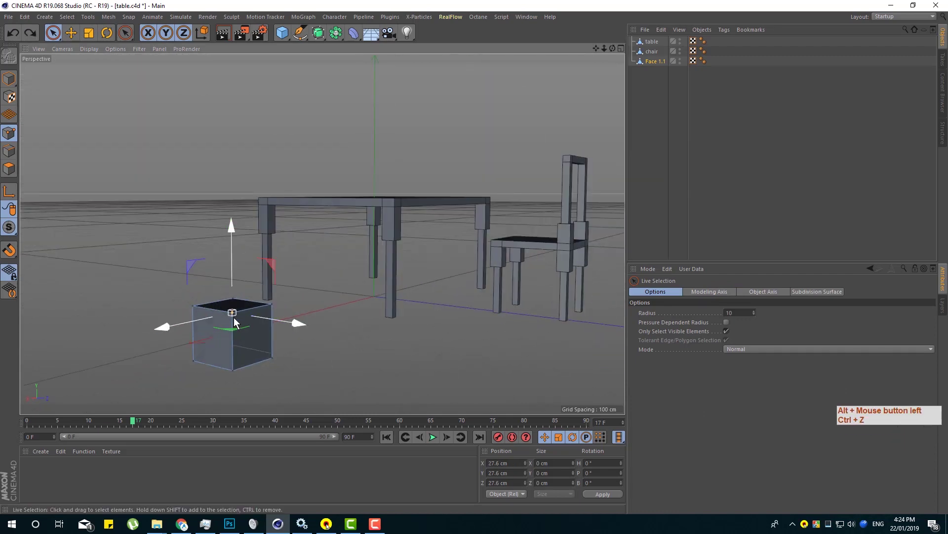
scroll(218, 322, up, 2)
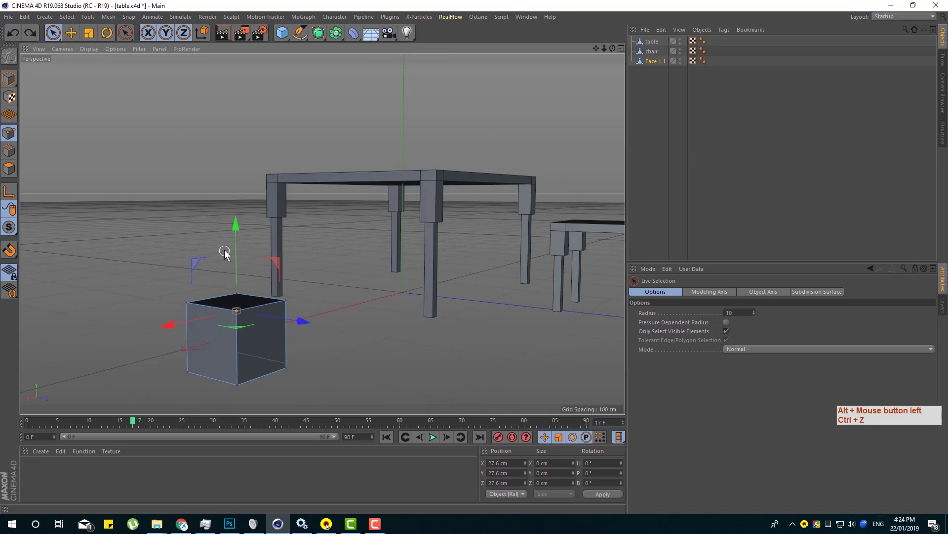
drag(234, 228, 235, 179)
scroll(249, 331, up, 2)
alt+drag(249, 331, 259, 294)
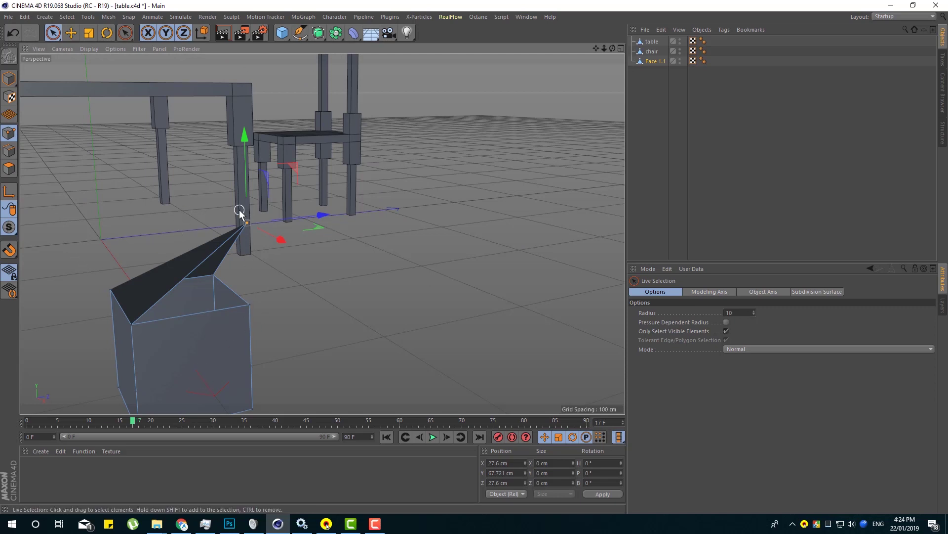
mouse_move(288, 345)
alt+mouse_down()
mouse_move(333, 345)
mouse_move(279, 349)
alt+mouse_up()
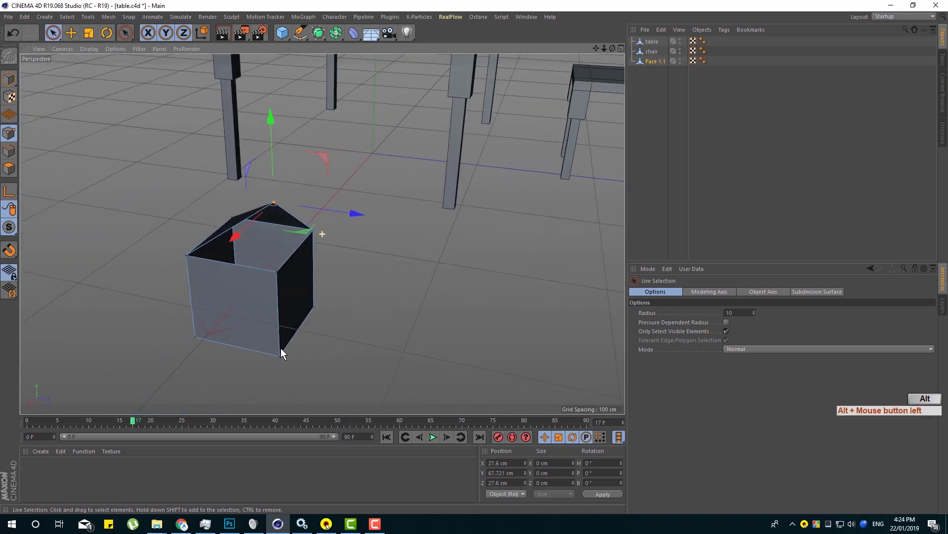
alt+middle_drag(279, 349, 346, 328)
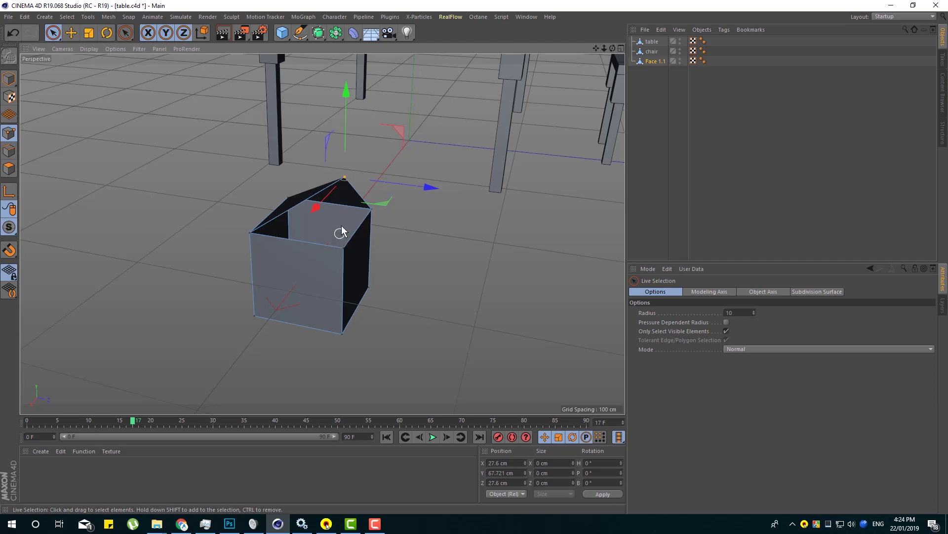
Step: Try to use Weld with only the raised corner point selected
right_click(440, 236)
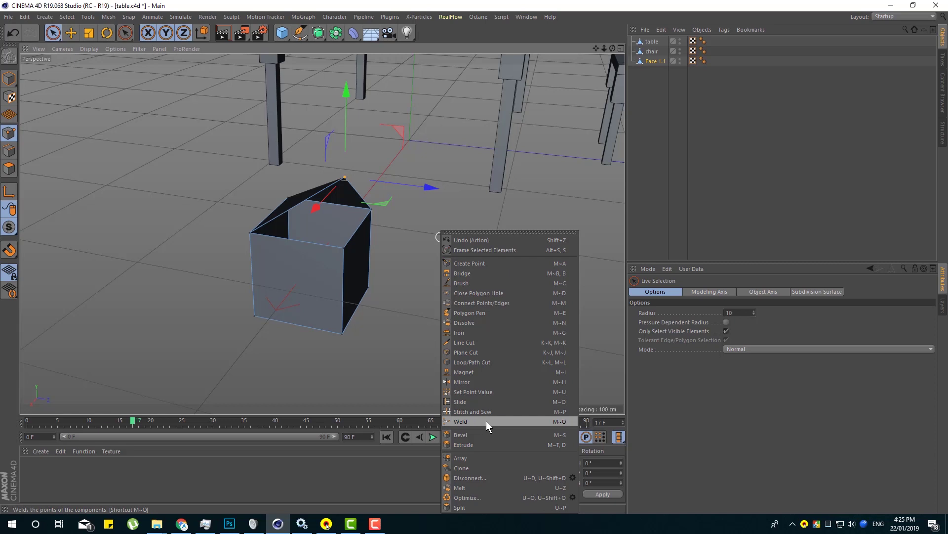
click(456, 423)
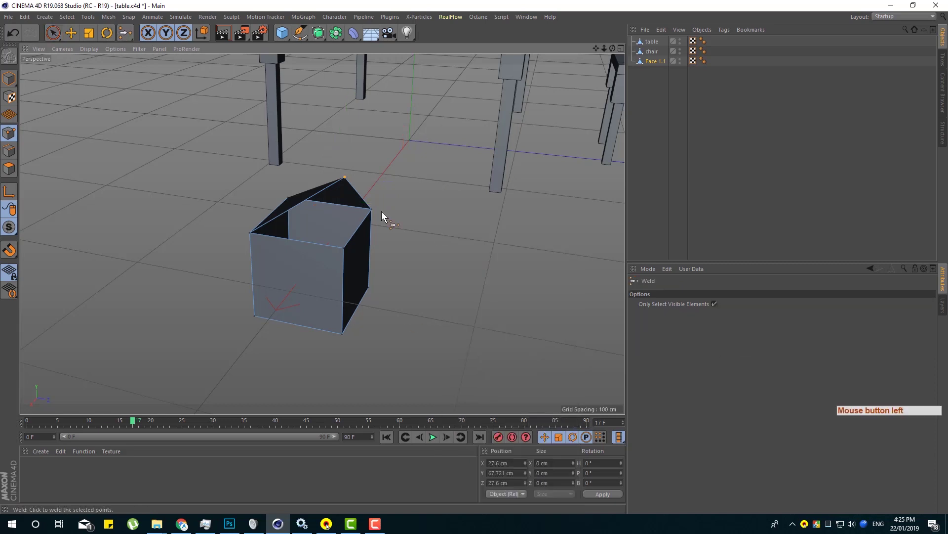
click(344, 177)
Step: Add the box corner point below the raised point to the selection and weld both points at the lower one
click(653, 61)
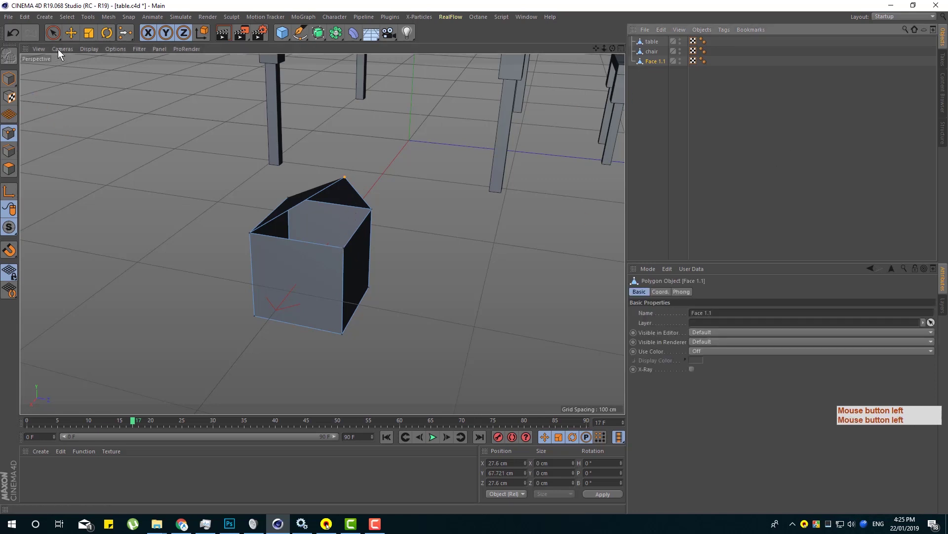
click(55, 33)
shift+click(343, 249)
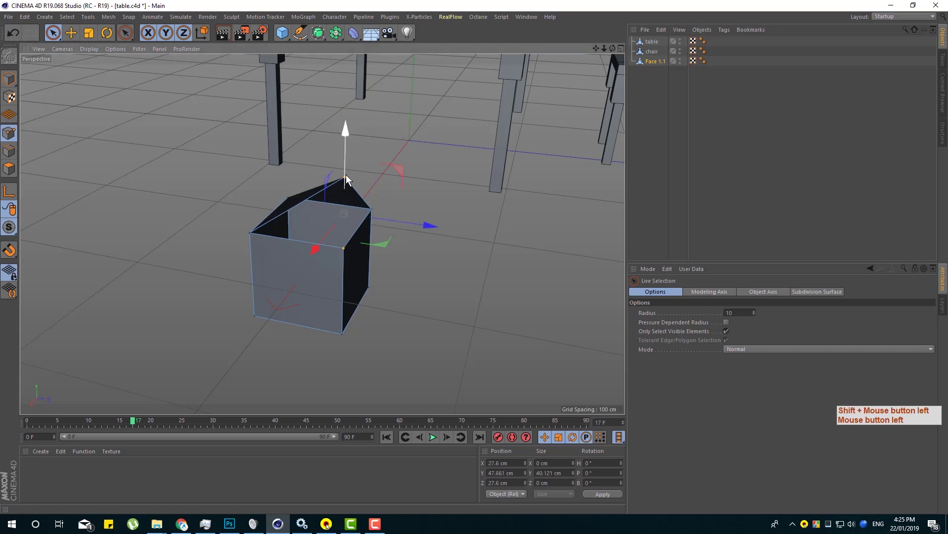
right_click(461, 162)
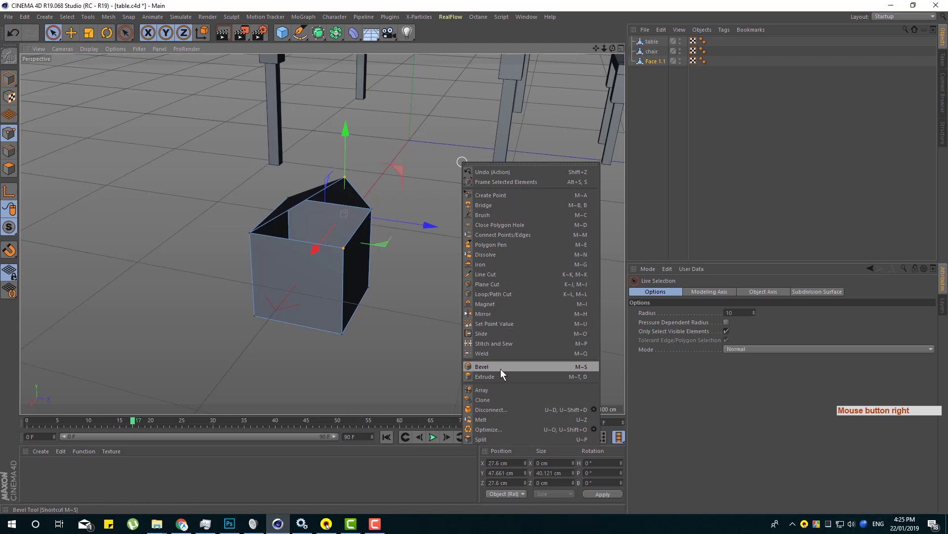
click(500, 354)
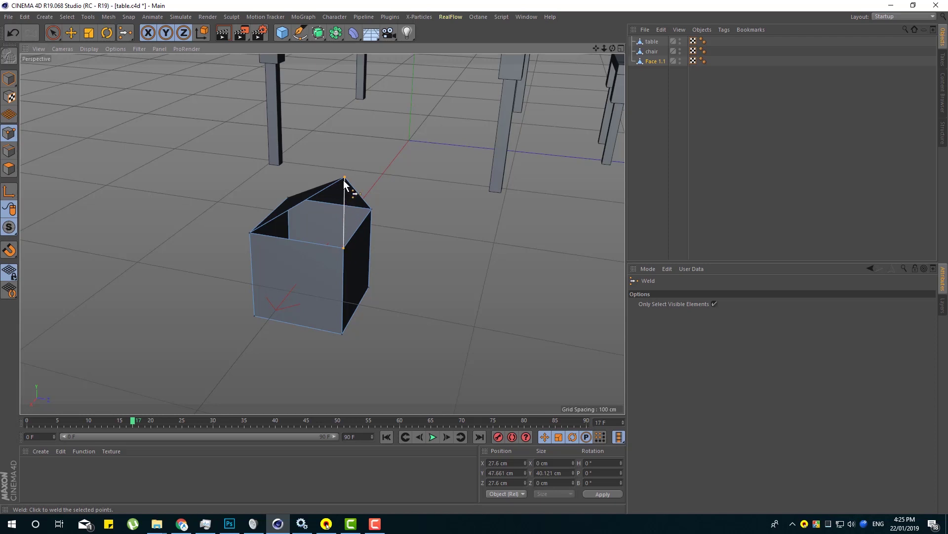
click(343, 248)
Step: Select the whole chair object in Model mode and move it about 127 cm along negative Z, tucking its seat under the table's edge
alt+drag(443, 314, 464, 263)
alt+middle_drag(464, 263, 289, 288)
scroll(290, 289, down, 3)
alt+drag(407, 294, 669, 144)
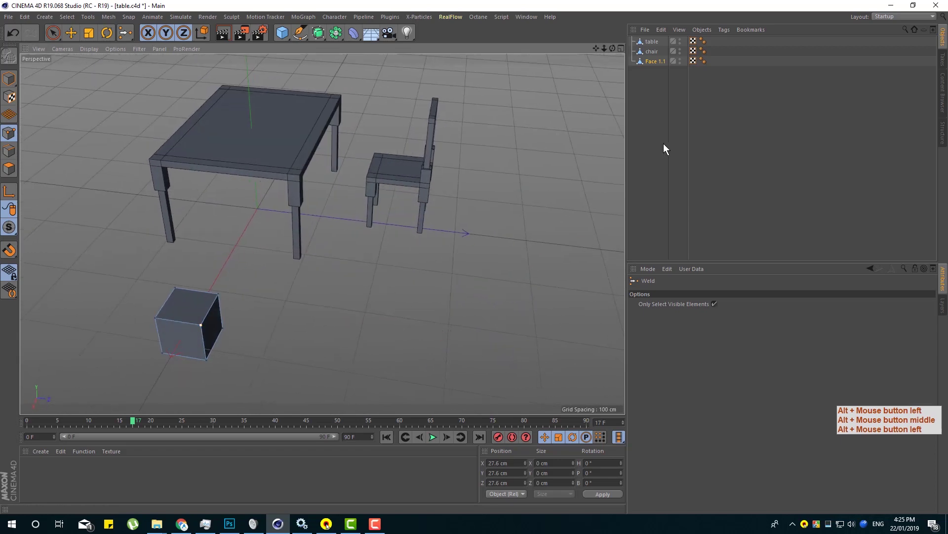
click(653, 52)
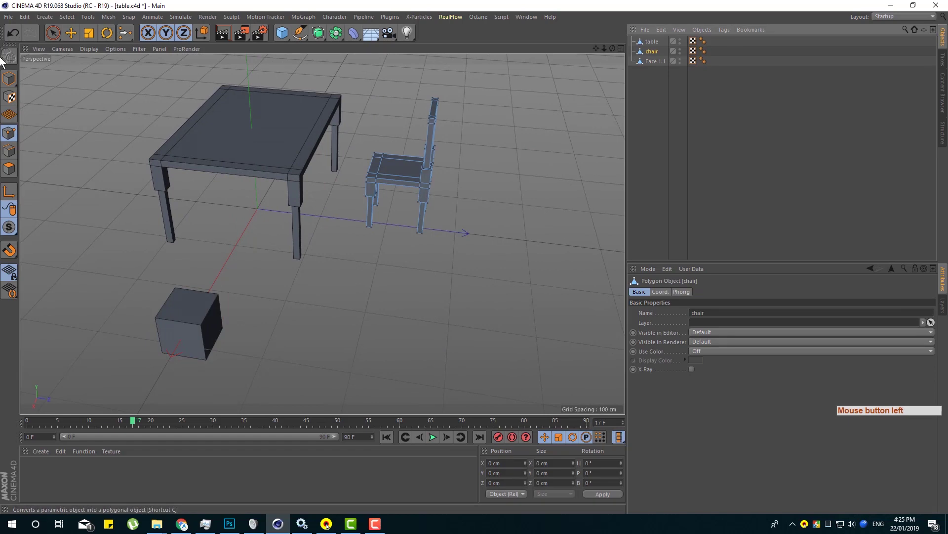
click(10, 78)
click(10, 78)
key(e)
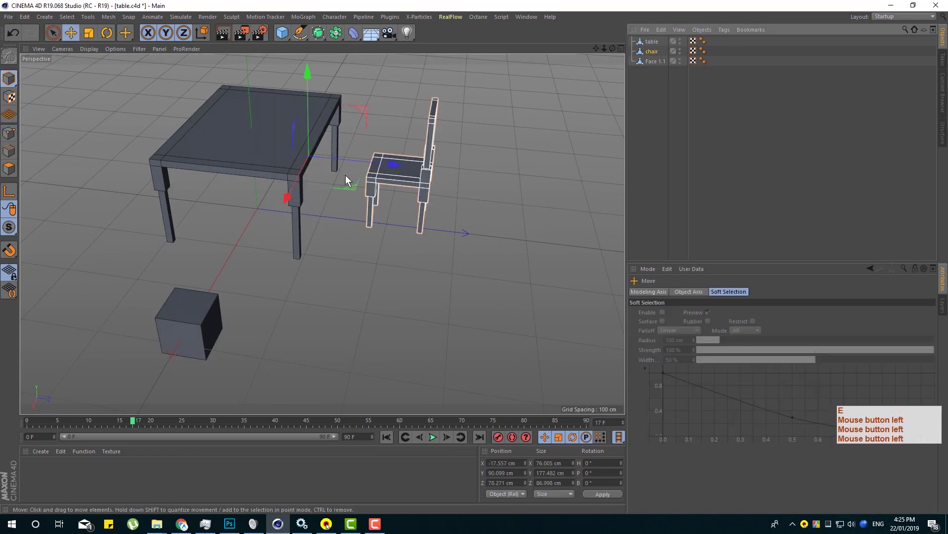
drag(393, 160, 377, 271)
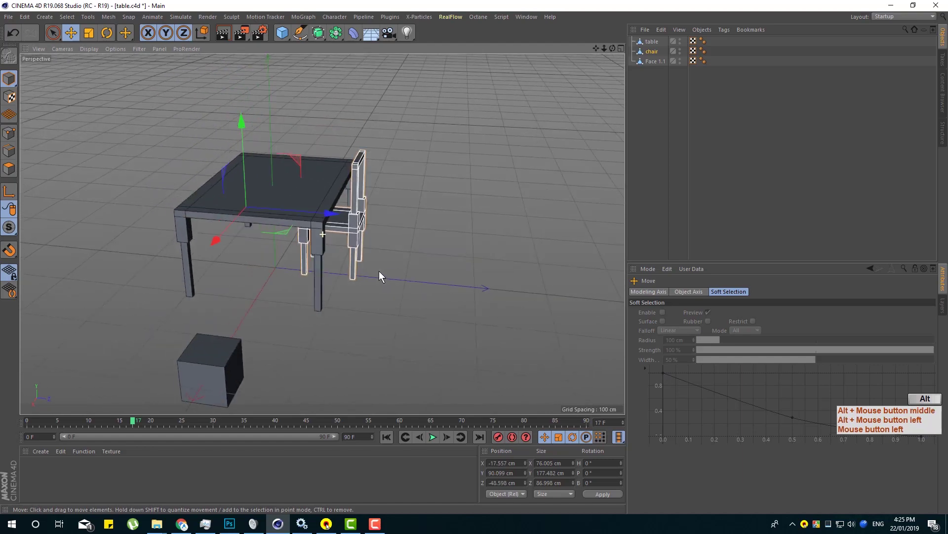
alt+middle_drag(430, 297, 413, 297)
alt+drag(413, 298, 396, 298)
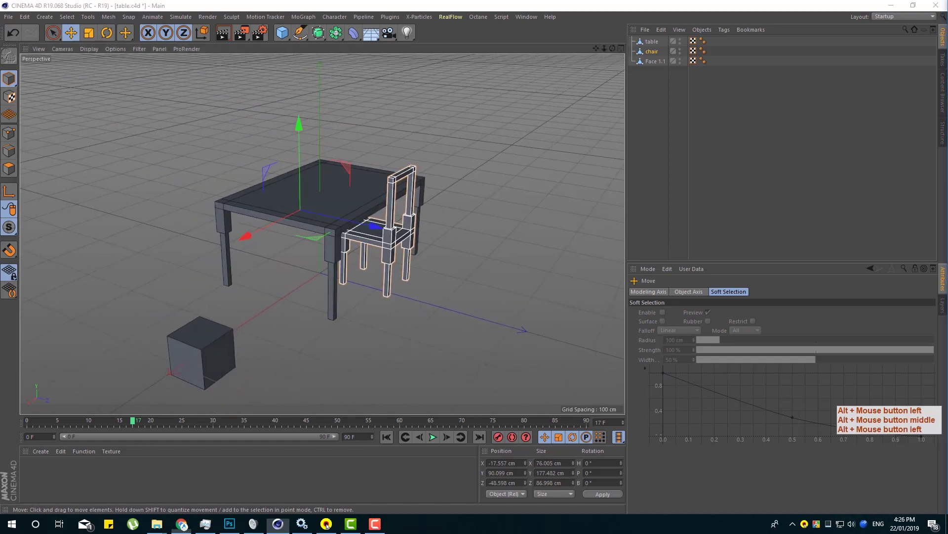
Step: Switch to Chrome to check topic 10 in the Cinema 4D Basic Tutorials Outline, and return to the Cinema 4D scene
click(182, 524)
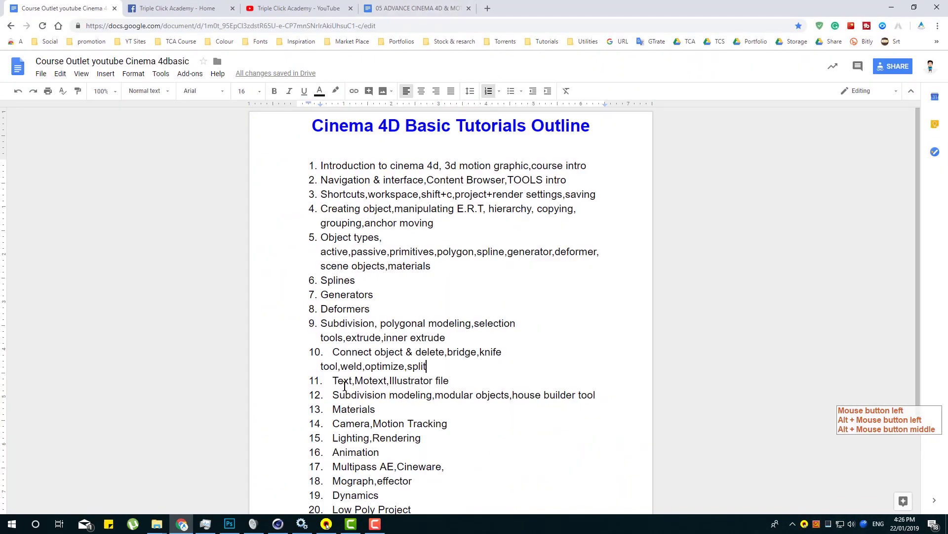
click(414, 353)
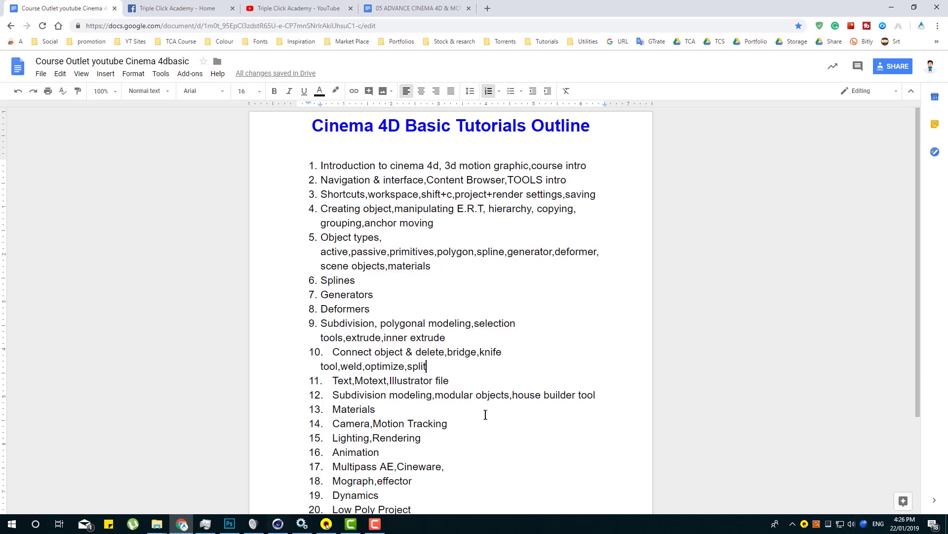
key(alt+Tab)
alt+drag(466, 320, 457, 342)
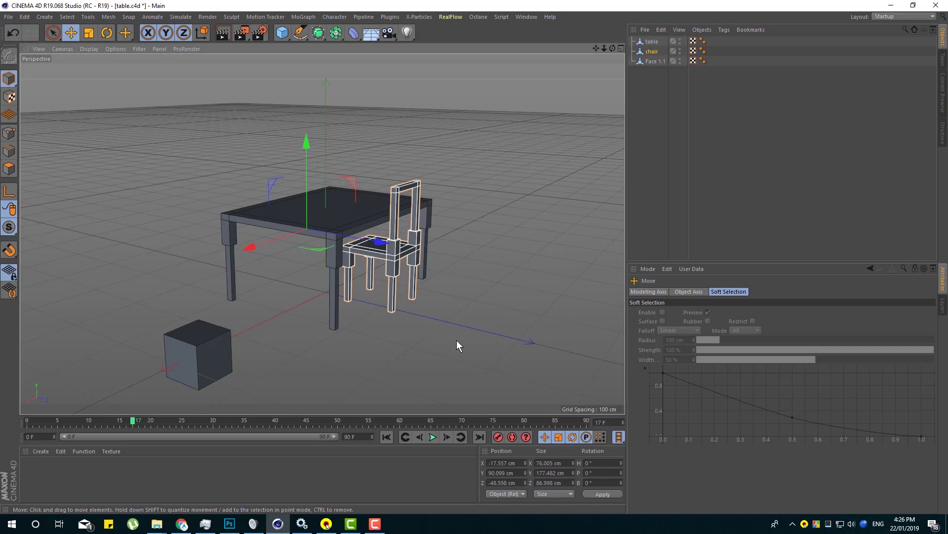
Step: Switch to Chrome and read the class schedule, software, requirements, fee and contact sections of the 05 ADVANCE CINEMA 4D & MOTION GRAPHIC SHORT COURSE document
click(182, 523)
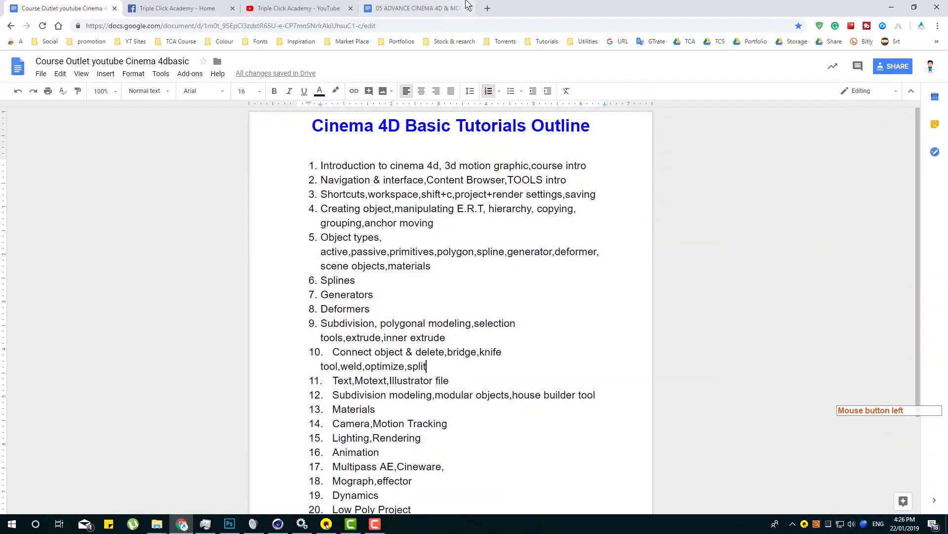
click(428, 6)
scroll(522, 269, up, 20)
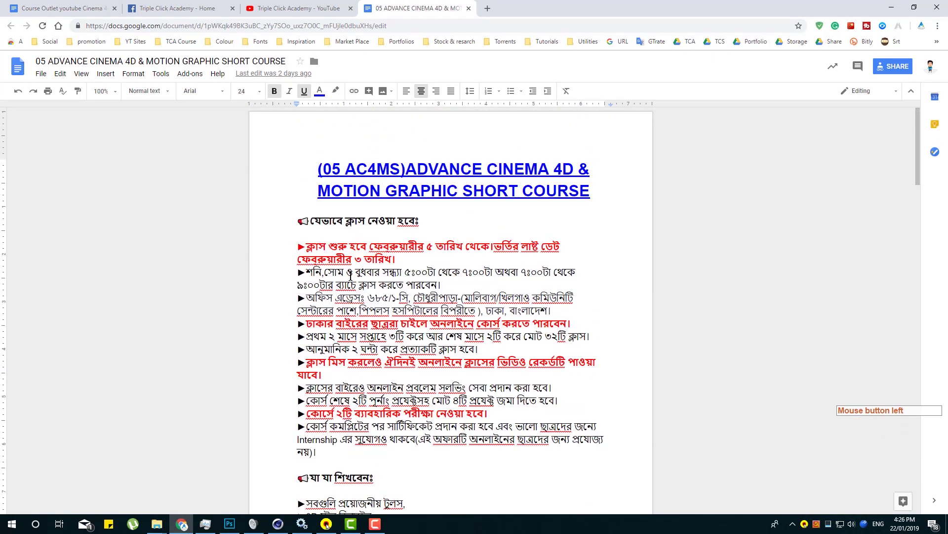
scroll(266, 227, down, 5)
scroll(275, 222, down, 3)
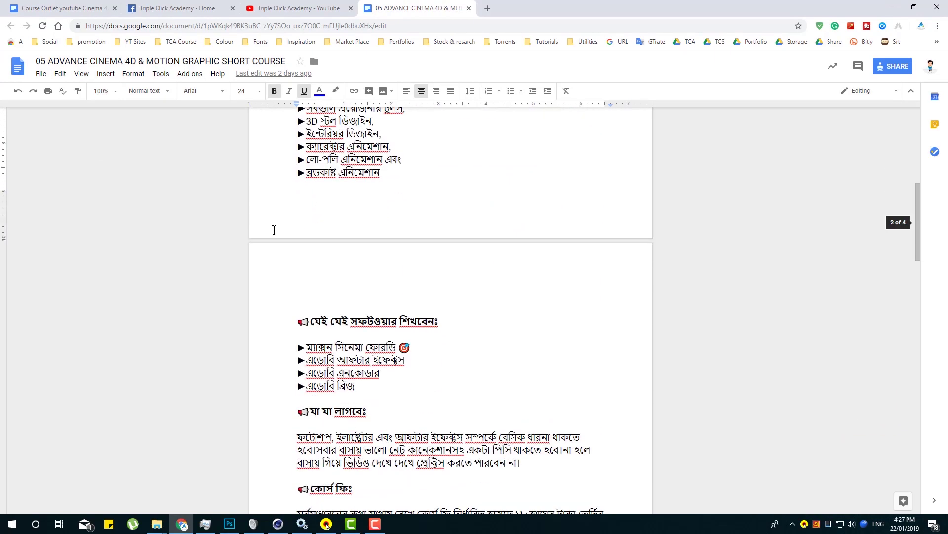
scroll(297, 227, up, 2)
scroll(420, 292, down, 8)
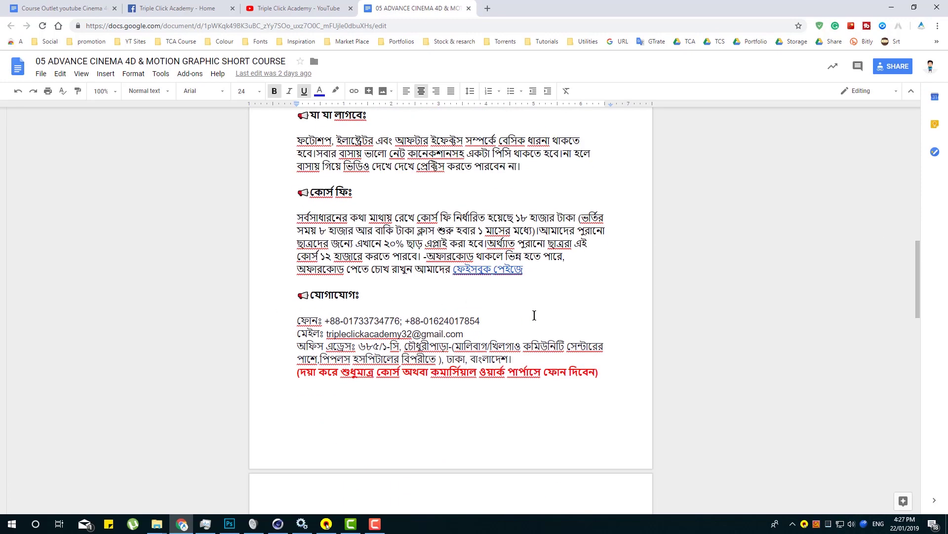
Step: Examine the short course's syllabus tables covering the Cinema 4D and Motion Graphic topics
scroll(539, 316, down, 5)
scroll(734, 345, down, 6)
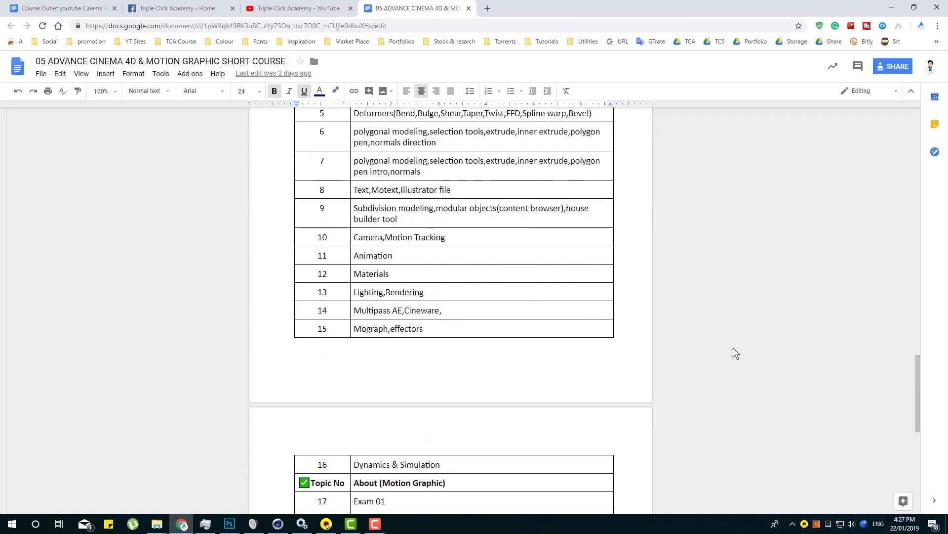
scroll(689, 356, down, 5)
scroll(694, 361, down, 3)
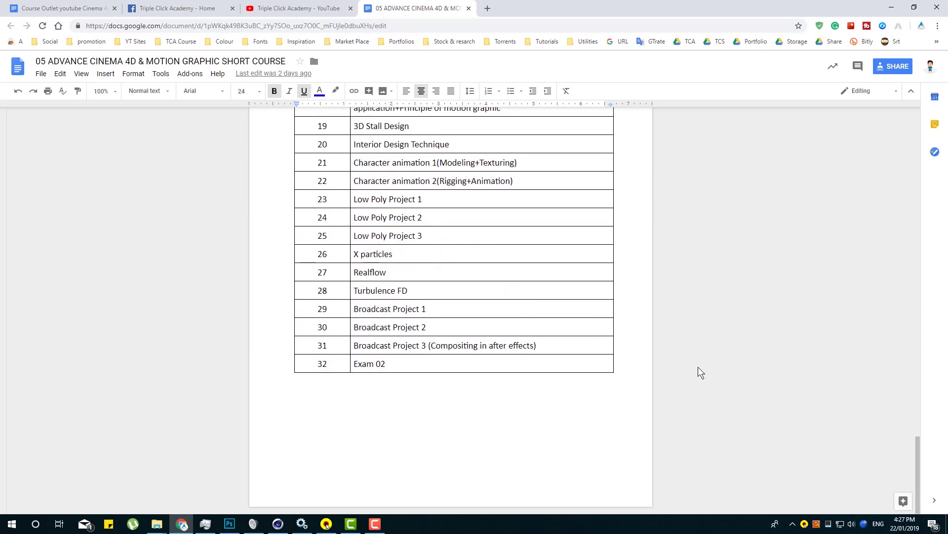
scroll(698, 370, up, 2)
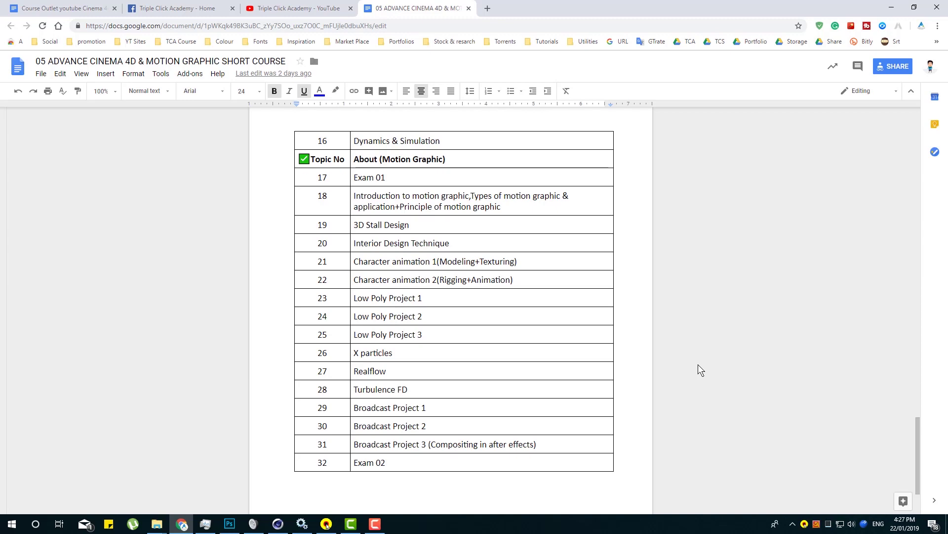
scroll(698, 365, up, 10)
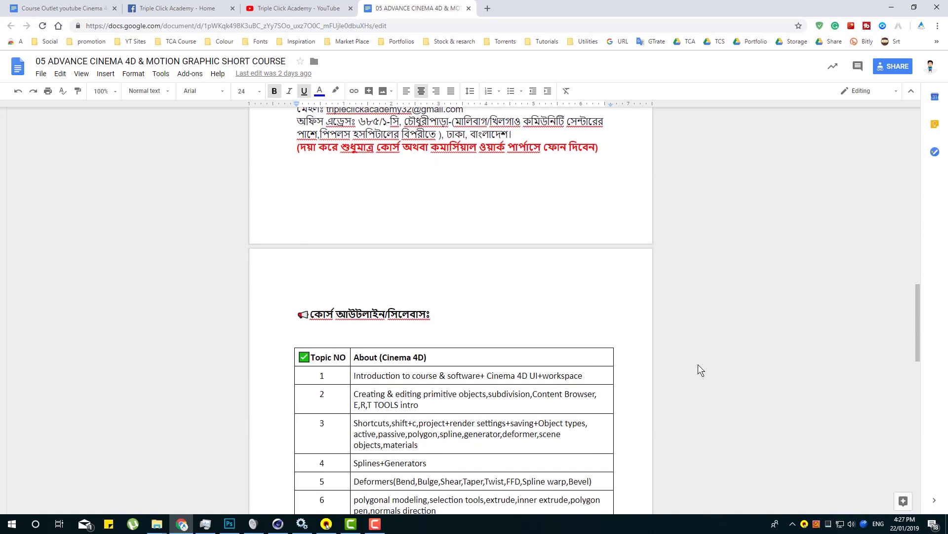
scroll(699, 351, down, 8)
scroll(699, 352, up, 3)
scroll(698, 351, up, 3)
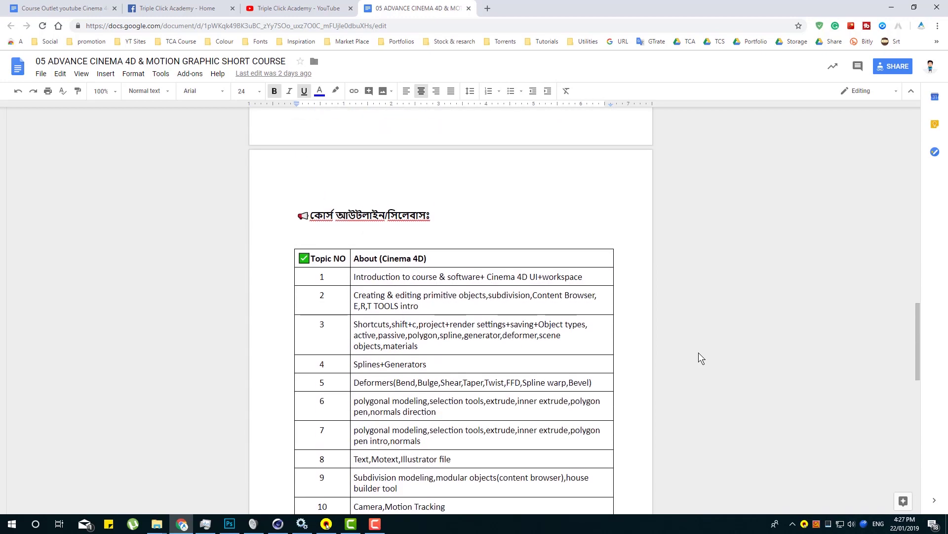
scroll(699, 352, down, 3)
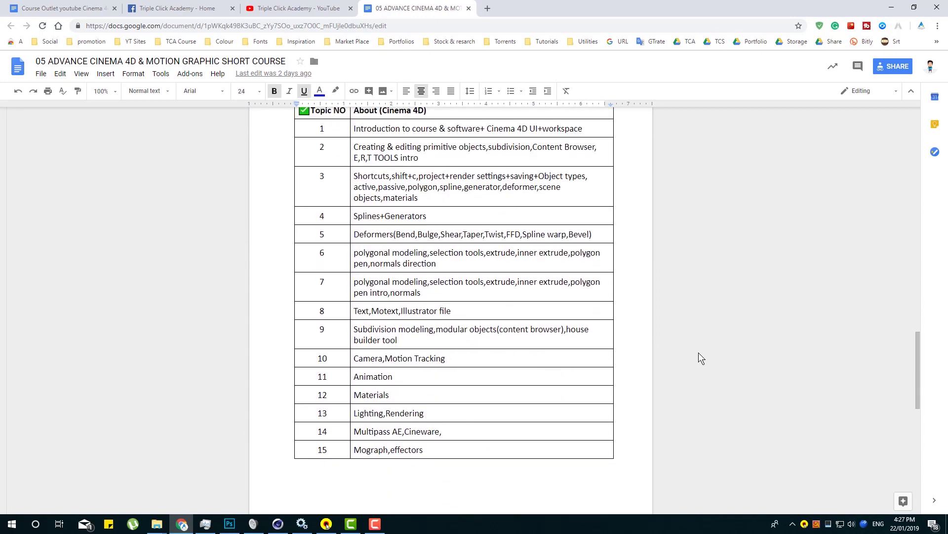
scroll(703, 372, down, 10)
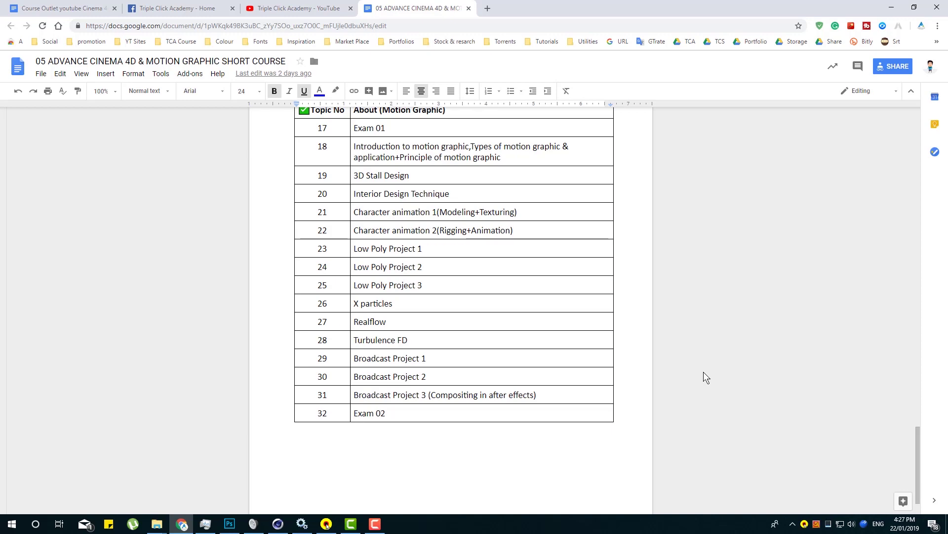
scroll(704, 372, up, 6)
Step: Return to the contact section above the syllabus and highlight all the contact details, including the closing red note
scroll(704, 371, up, 17)
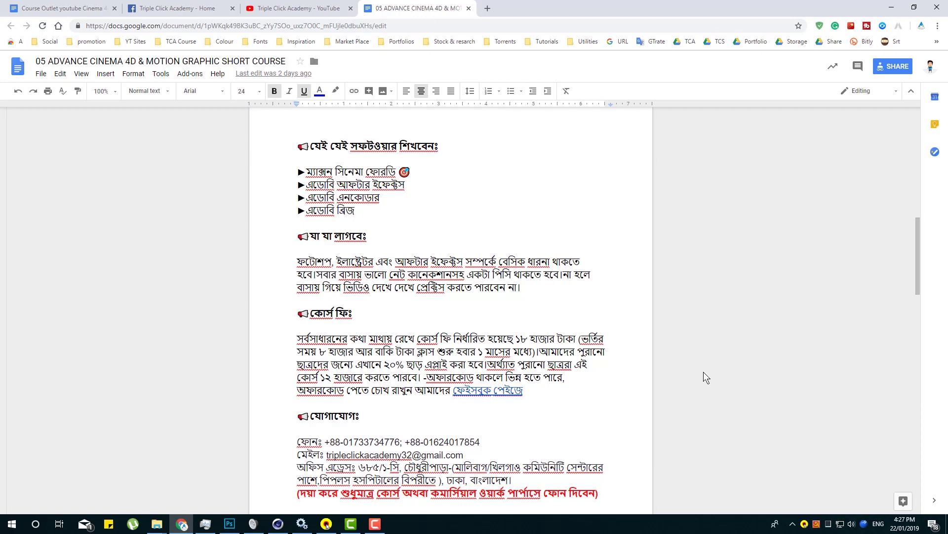
scroll(703, 377, down, 3)
drag(297, 292, 613, 340)
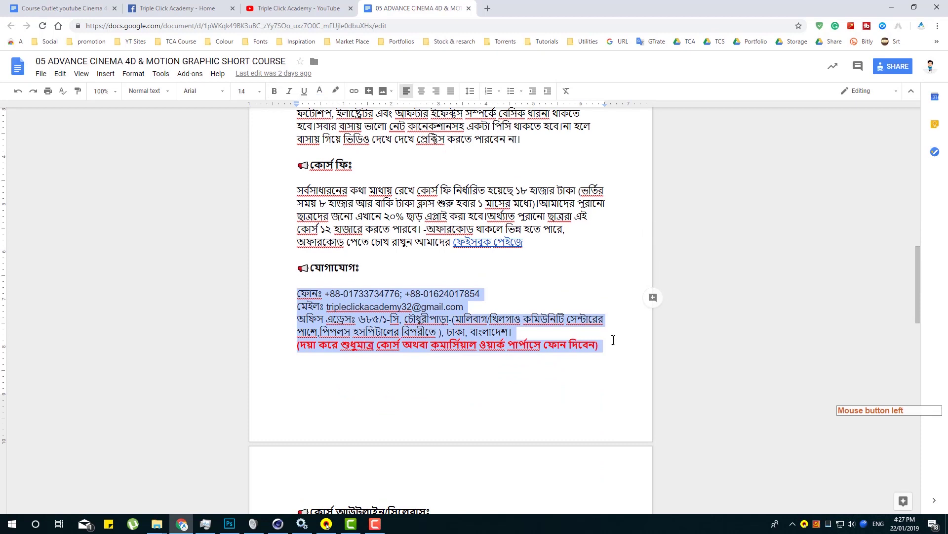